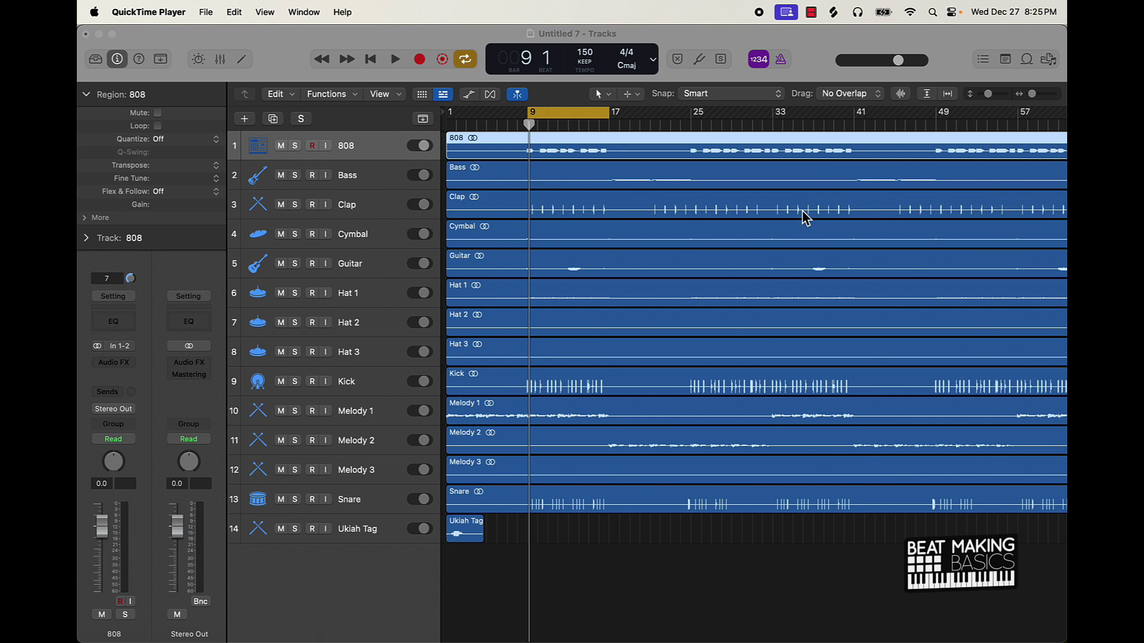
# - Switch to Logic Pro and examine the imported stem tracks from bar 9 onward and their channel strips in the mixer
pyautogui.click(598, 568)
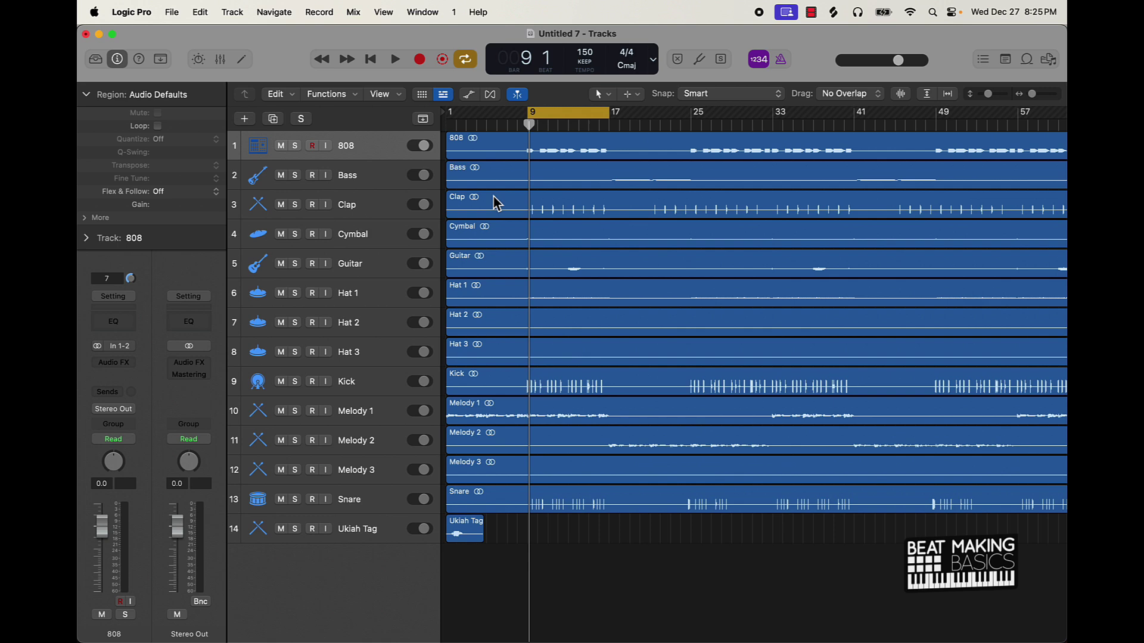
pyautogui.press('super+Right')
pyautogui.press('super+Right')
pyautogui.press('super+Right')
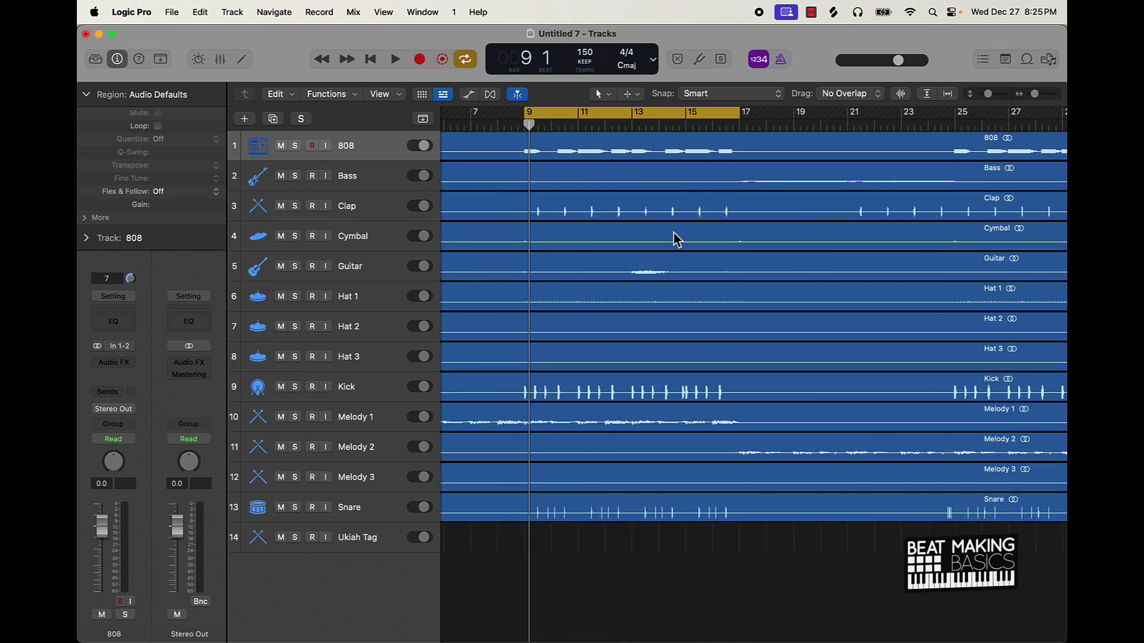
pyautogui.press('super+Up')
pyautogui.press('super+Up')
pyautogui.press('super+Up')
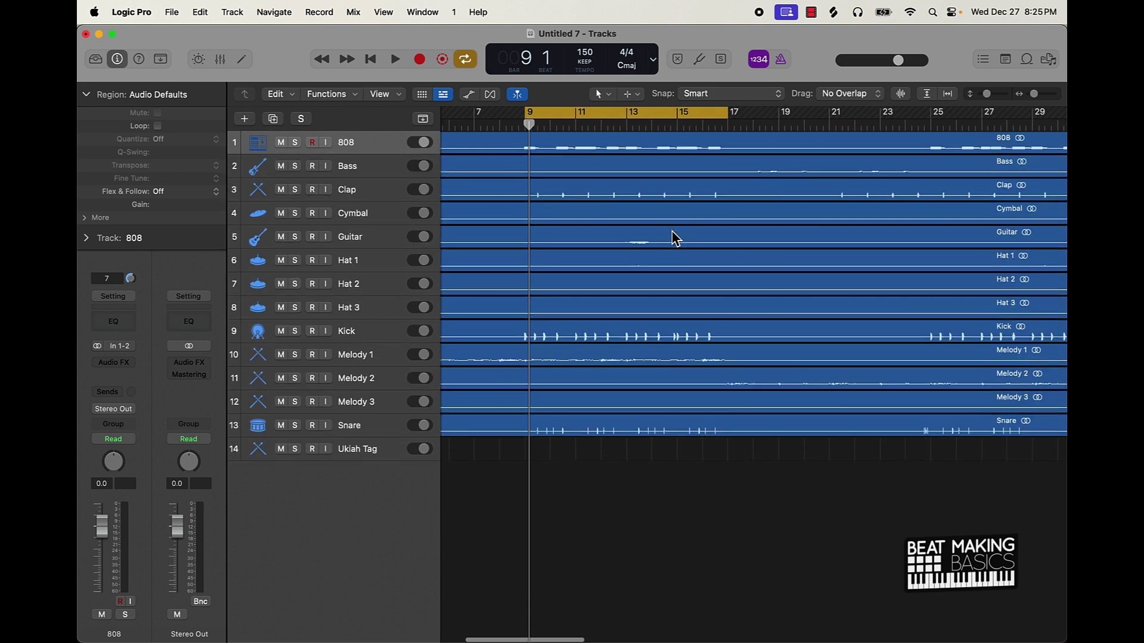
pyautogui.press('super+Down')
pyautogui.press('super+Down')
pyautogui.press('super+Down')
pyautogui.press('super+Down')
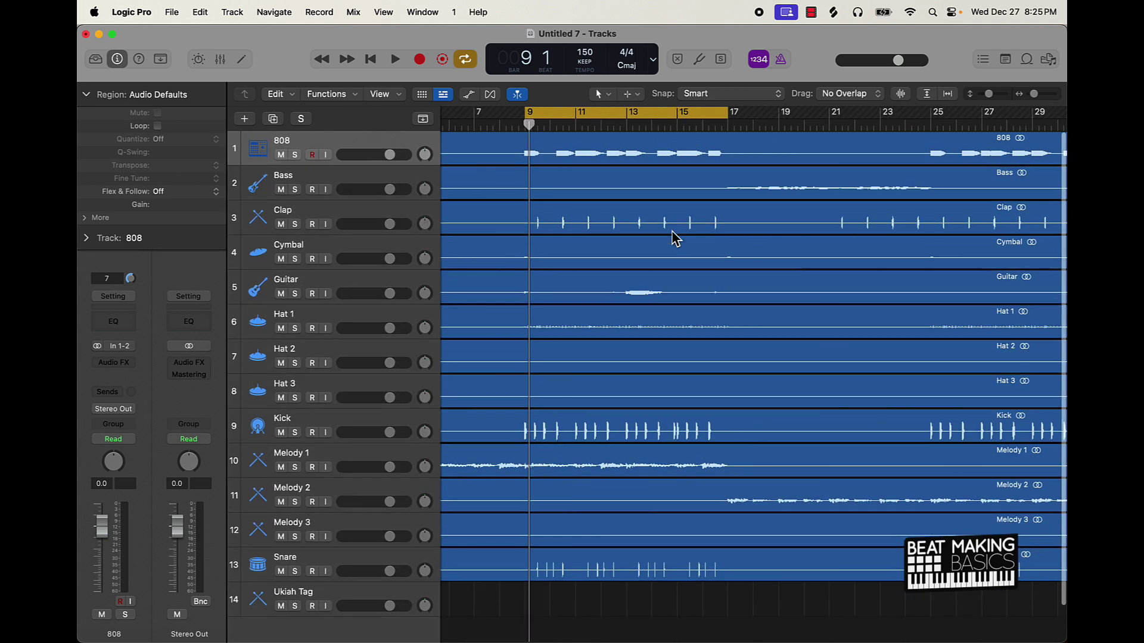
pyautogui.press('super+Up')
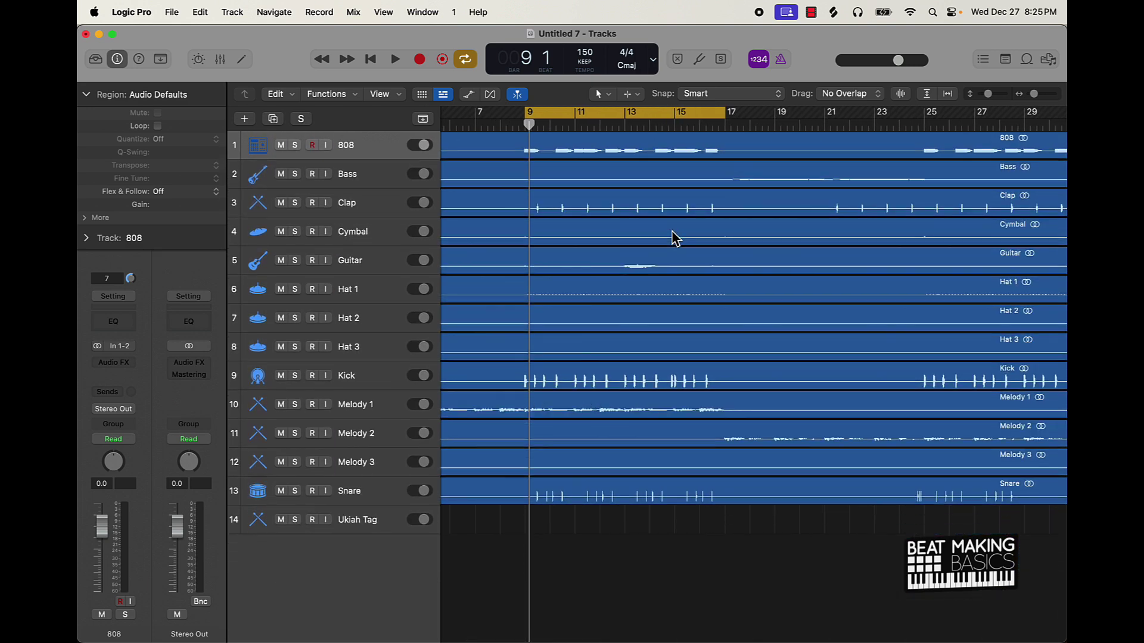
pyautogui.click(219, 61)
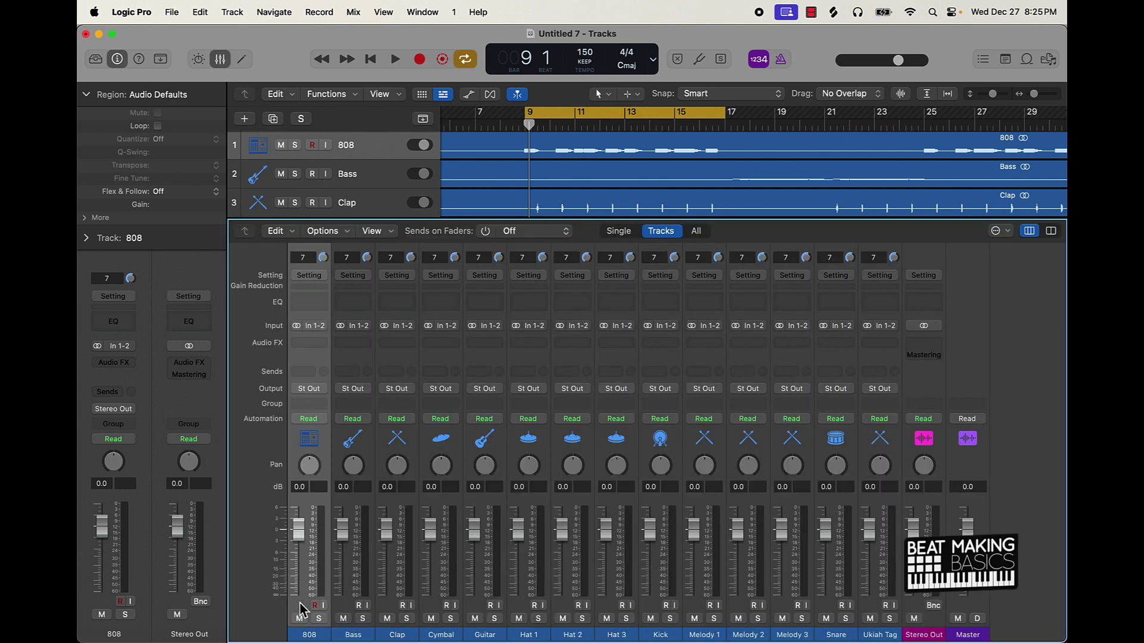
pyautogui.click(225, 69)
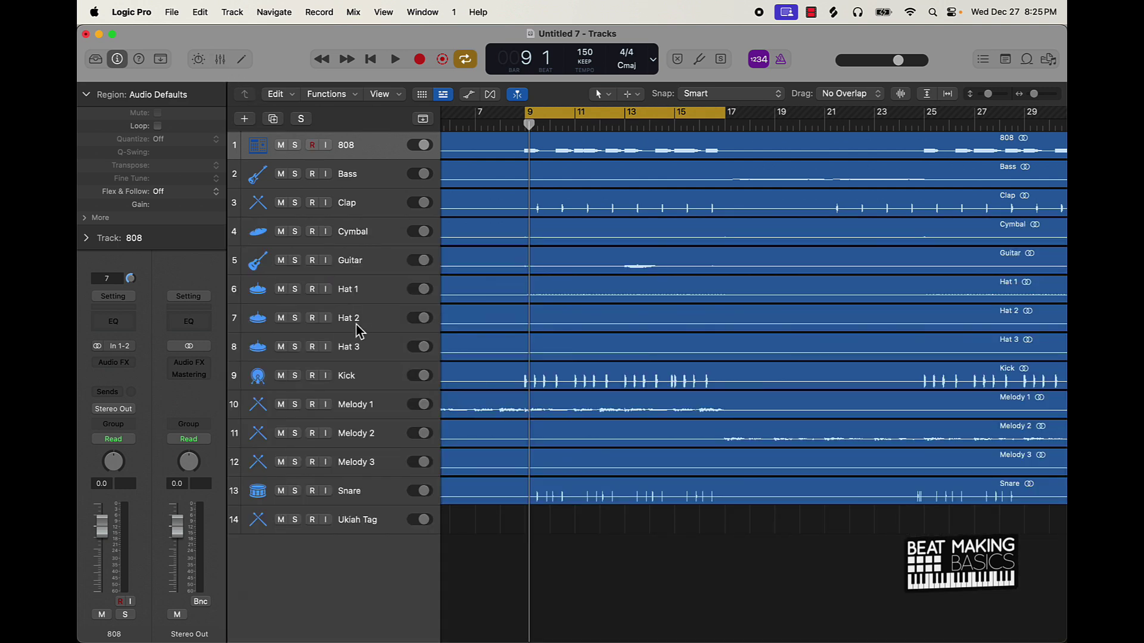
# - Reorder the tracks so that Kick, Clap, Hat 1, Hat 2 and Hat 3 follow directly below 808
pyautogui.moveTo(357, 377); pyautogui.dragTo(360, 187)
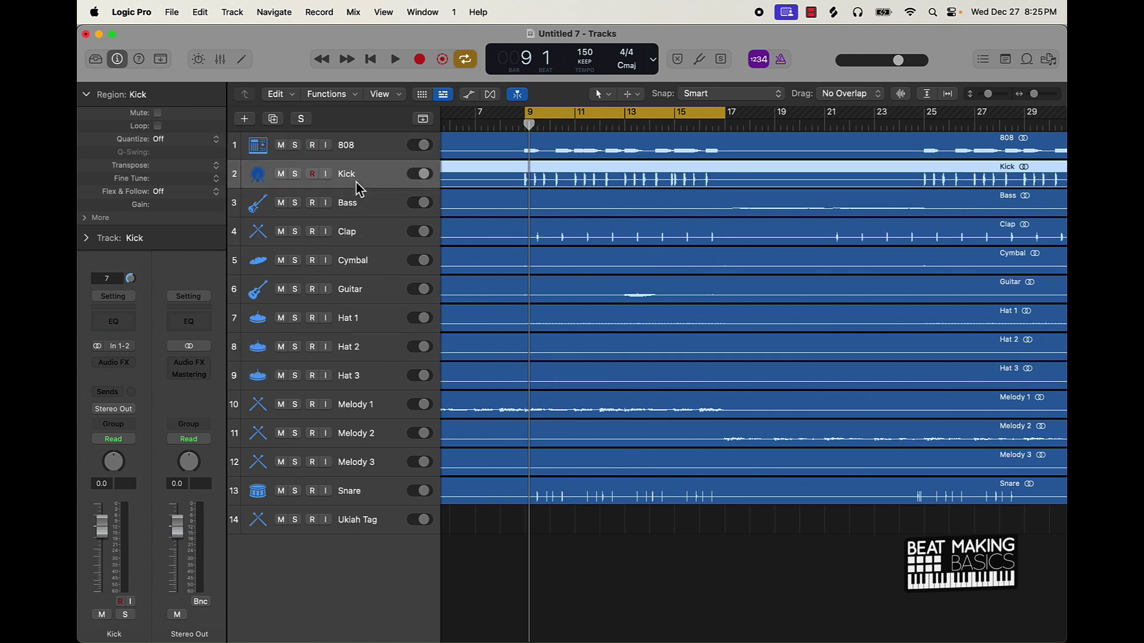
pyautogui.moveTo(368, 240); pyautogui.dragTo(362, 204)
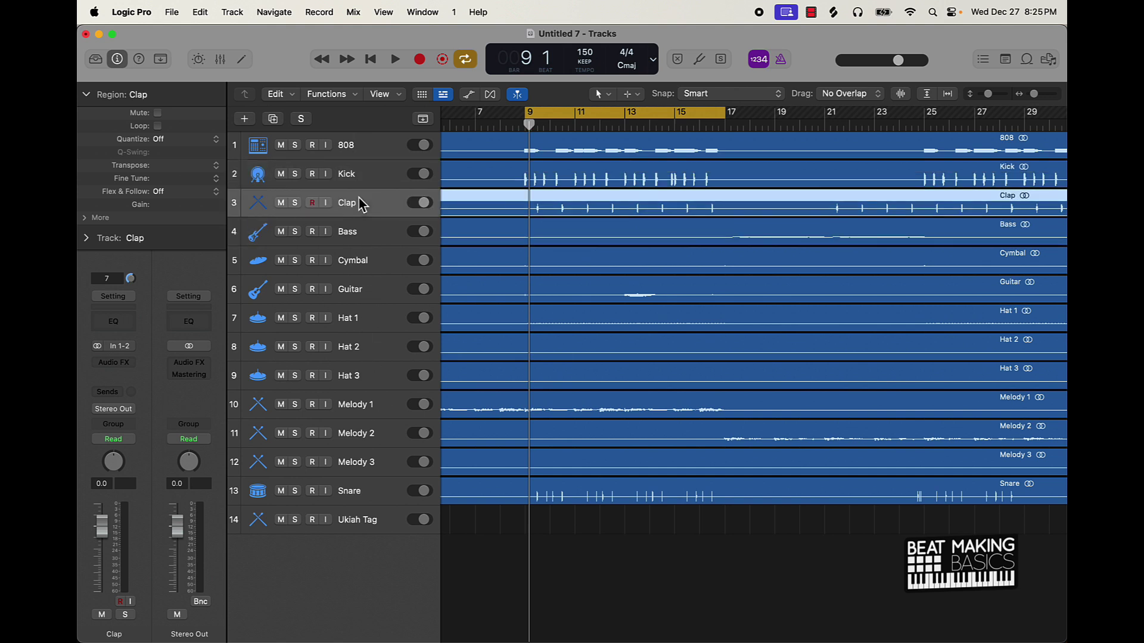
pyautogui.click(363, 323)
pyautogui.keyDown('shift'); pyautogui.click(366, 375); pyautogui.keyUp('shift')
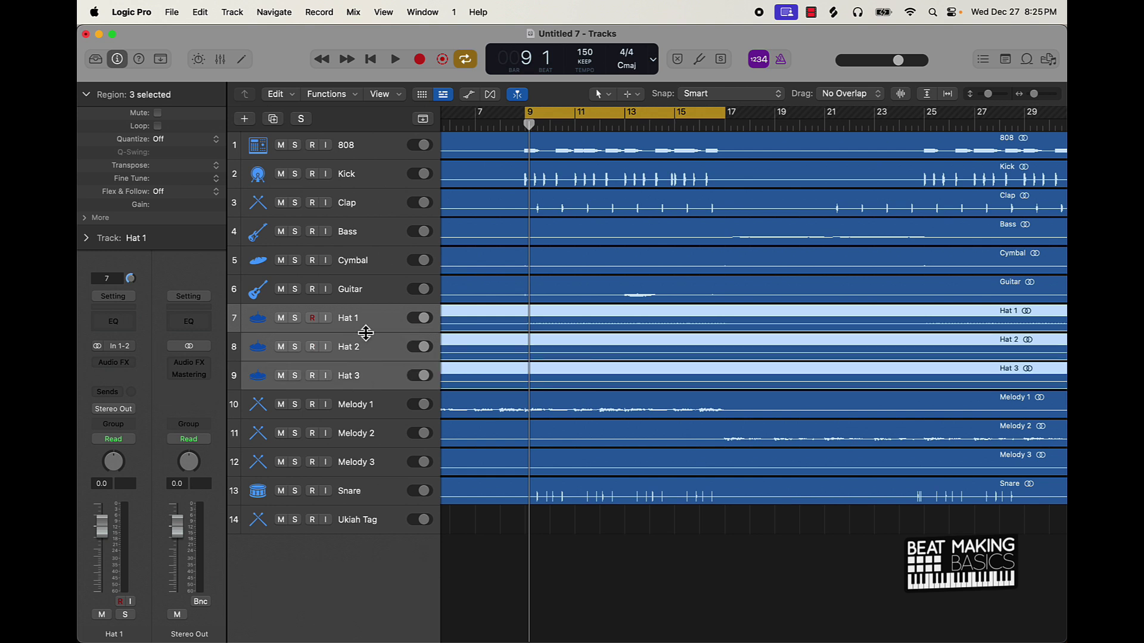
pyautogui.moveTo(365, 329); pyautogui.dragTo(351, 261)
# - Move the Cymbal track directly below Hat 3 and the Snare track between Kick and Clap
pyautogui.moveTo(363, 349); pyautogui.dragTo(361, 321)
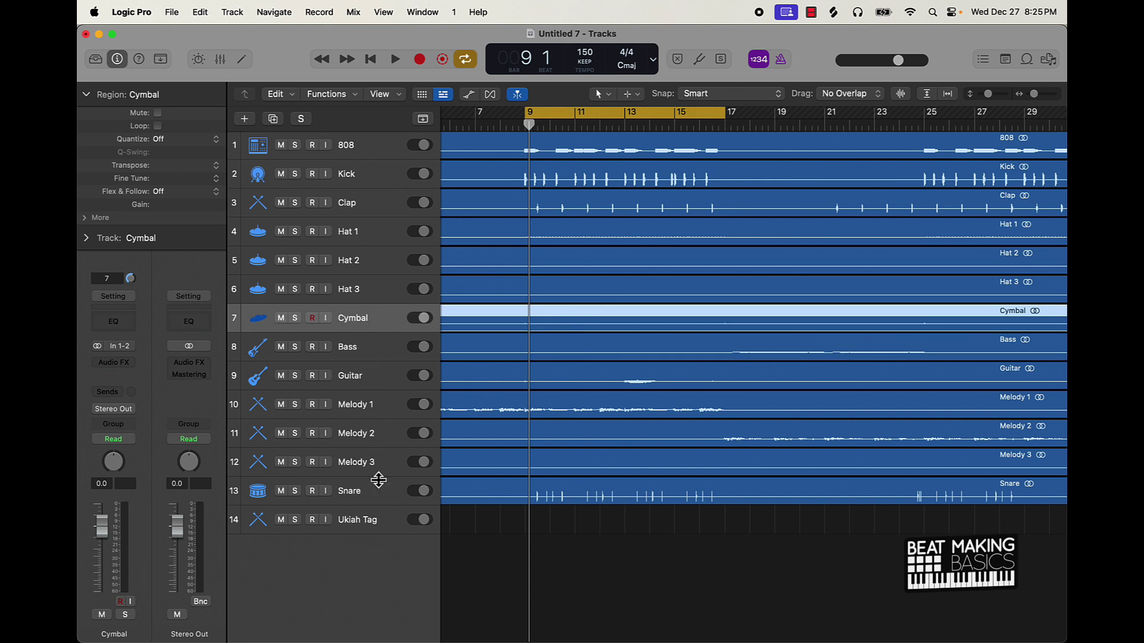
pyautogui.moveTo(379, 491); pyautogui.dragTo(365, 206)
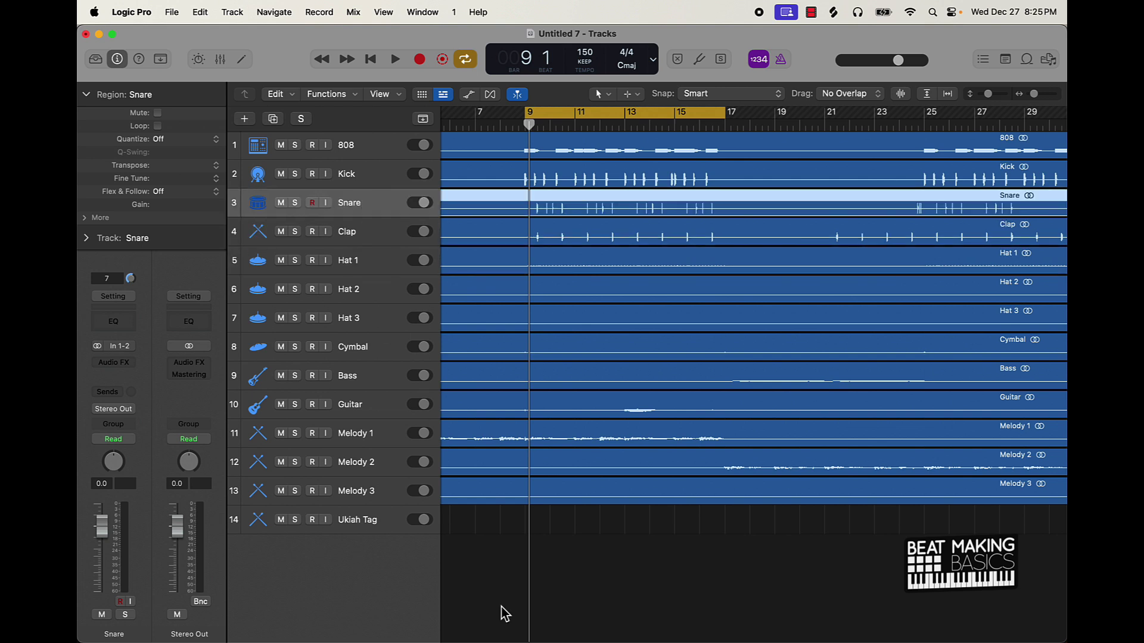
pyautogui.click(577, 586)
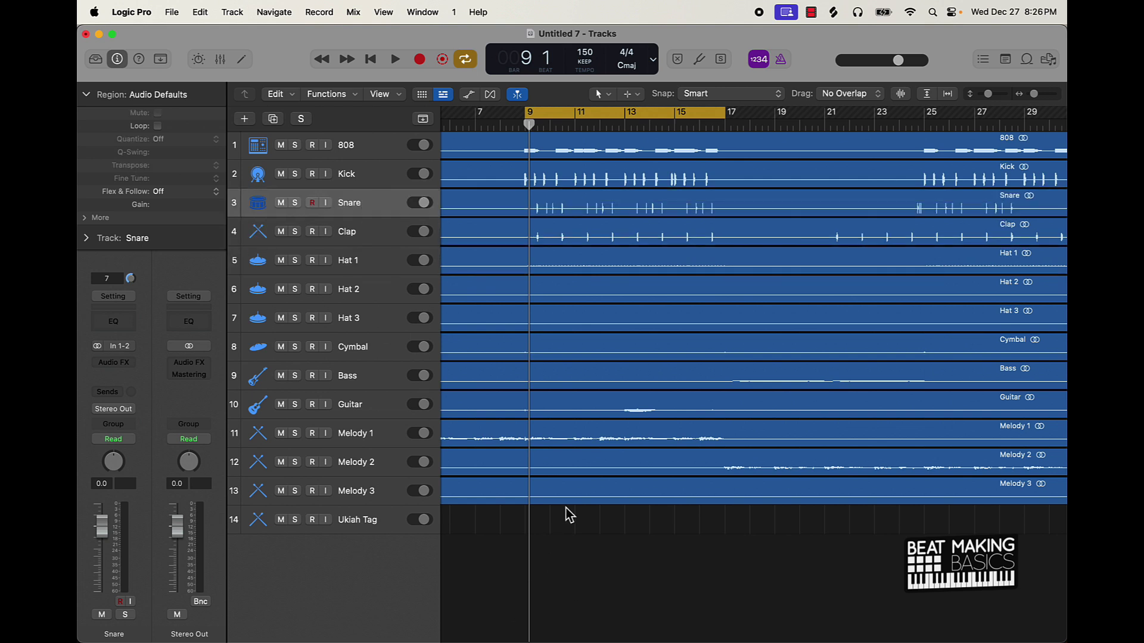
# - Show the mixer and select the eight drum channel strips from 808 through Cymbal
pyautogui.click(220, 59)
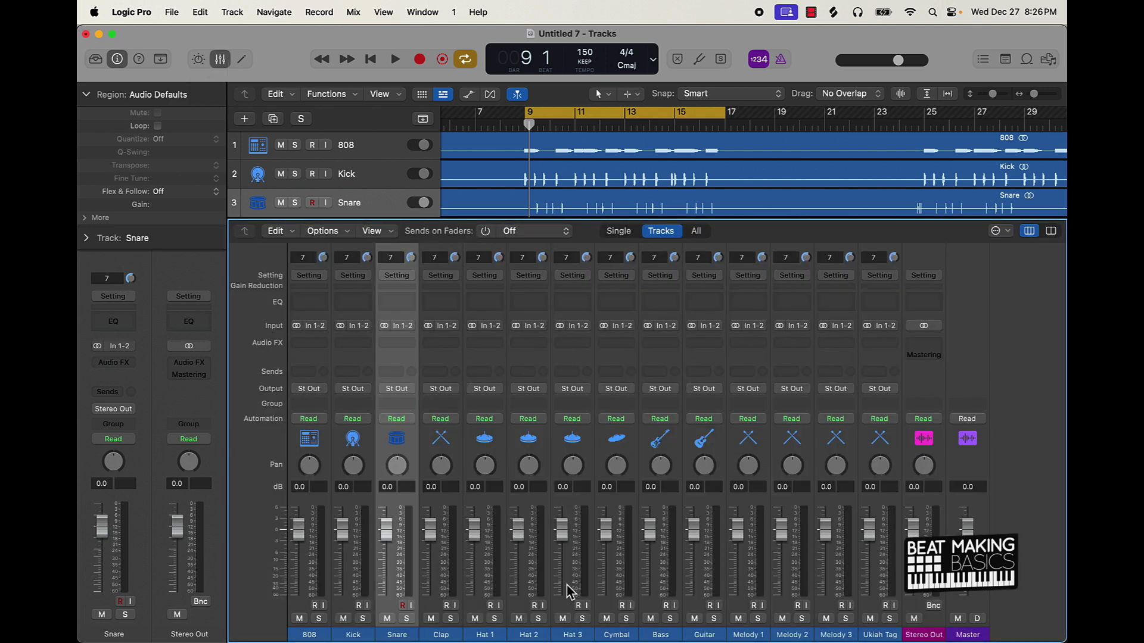
pyautogui.moveTo(301, 609); pyautogui.dragTo(627, 591)
pyautogui.click(310, 391)
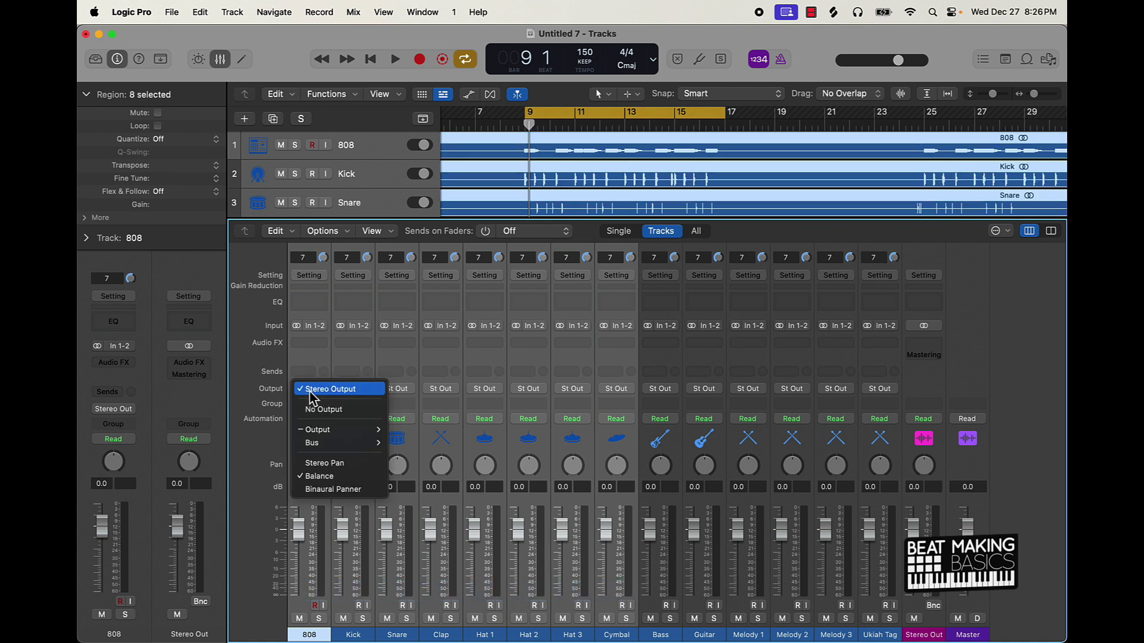
pyautogui.click(275, 409)
pyautogui.click(302, 408)
pyautogui.click(269, 402)
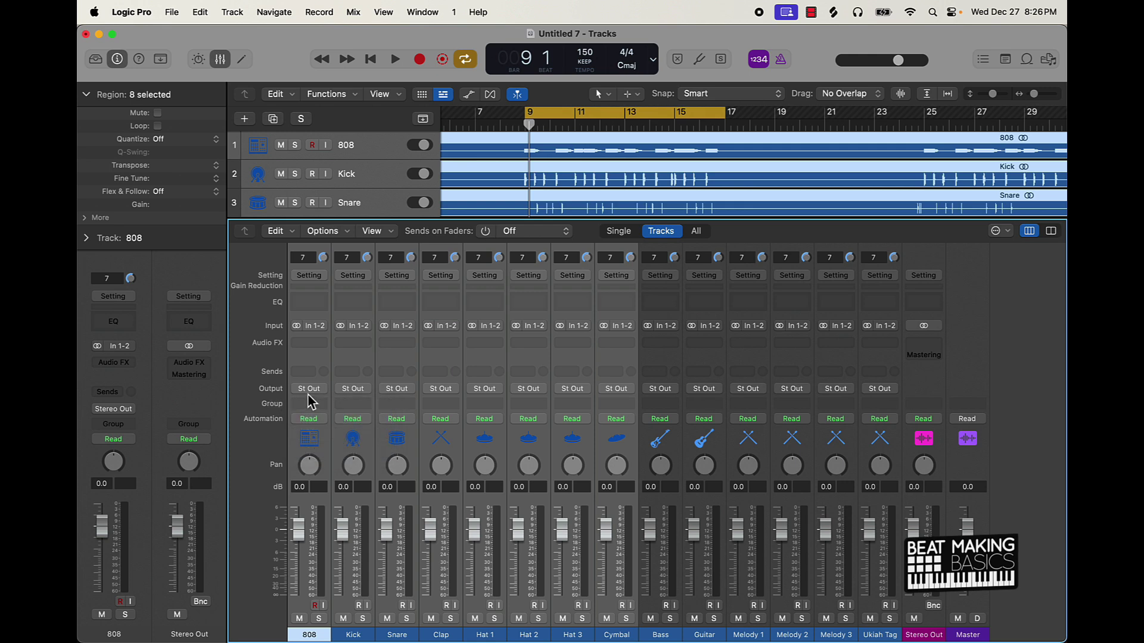
# - Route the output of the selected drum channels, 808 through Cymbal, to Bus 1
pyautogui.click(307, 391)
pyautogui.moveTo(334, 444)
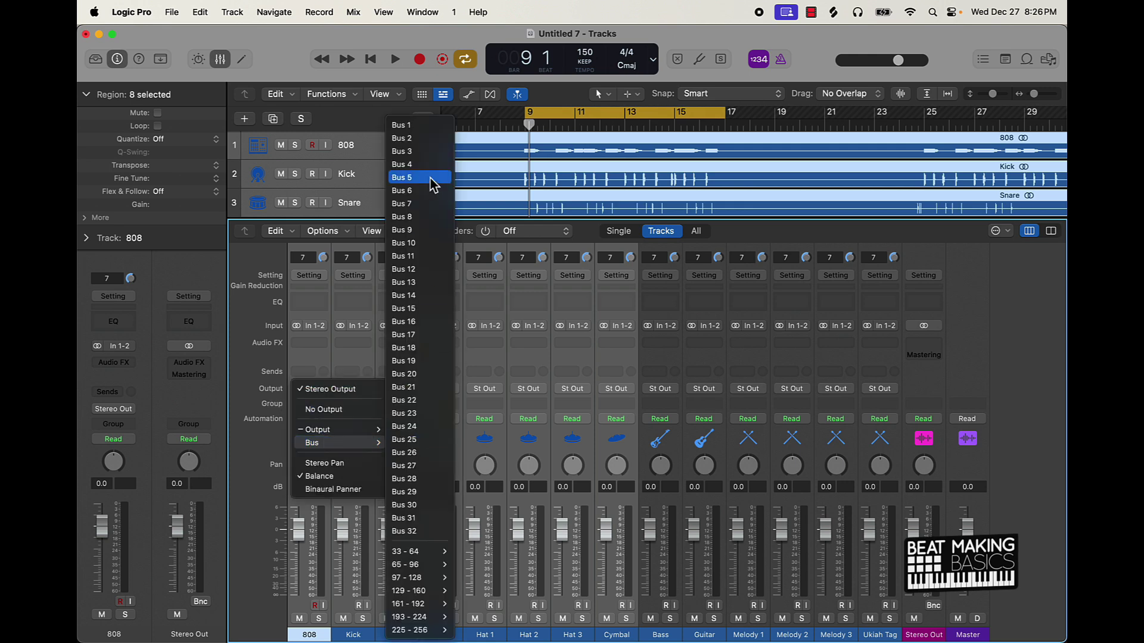
pyautogui.click(417, 125)
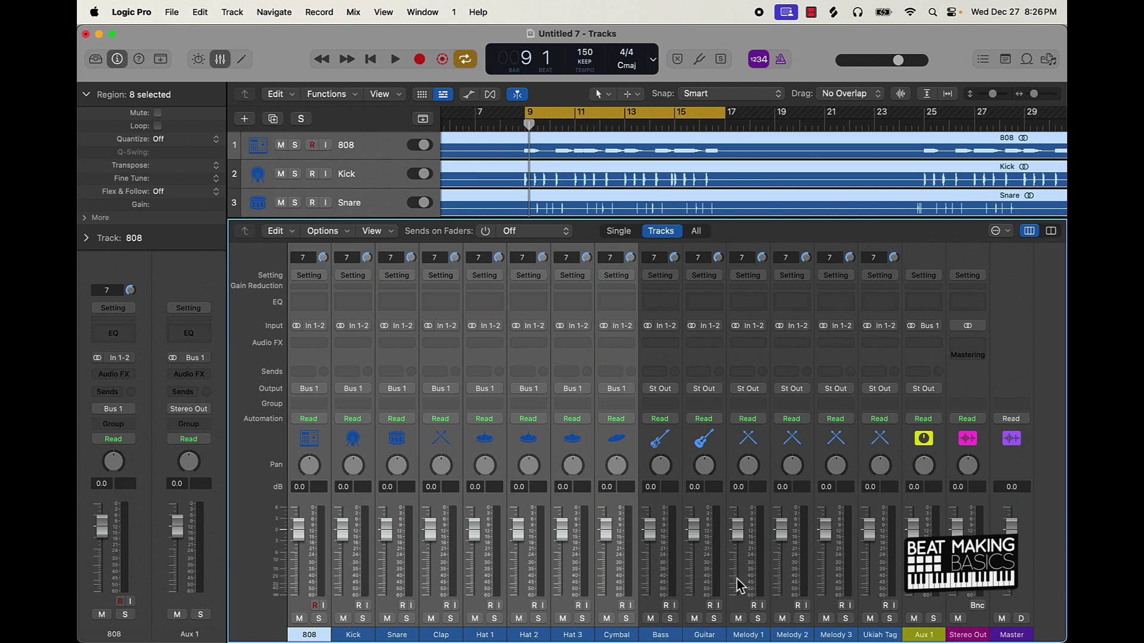
# - Select the channel strips from Bass through Melody 3 and route their output to Bus 2
pyautogui.click(675, 635)
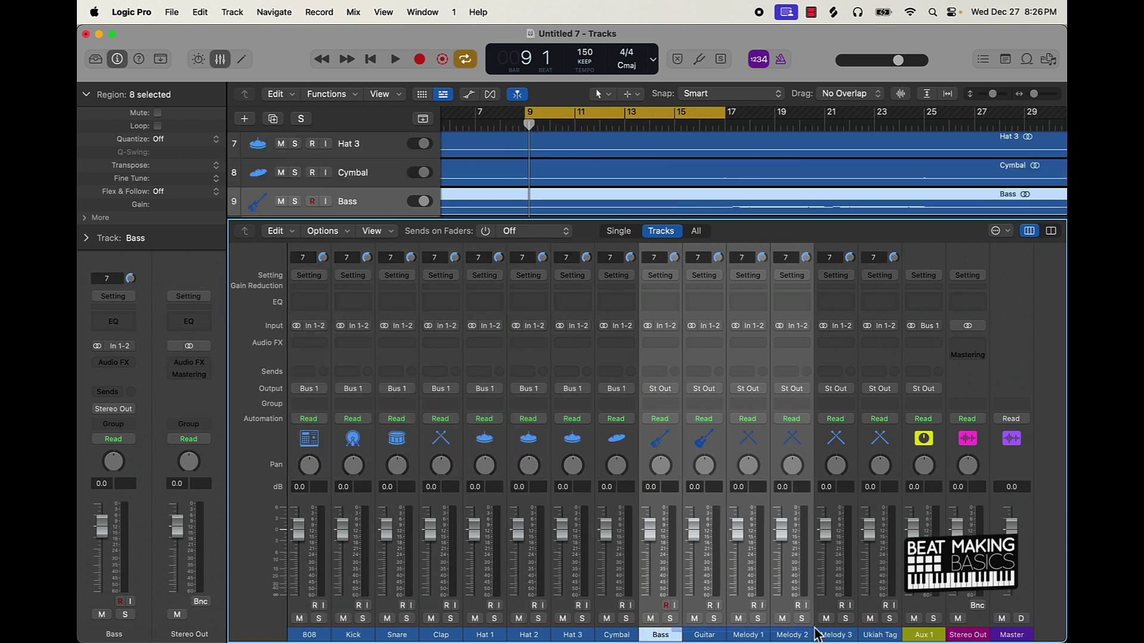
pyautogui.click(662, 390)
pyautogui.moveTo(679, 442)
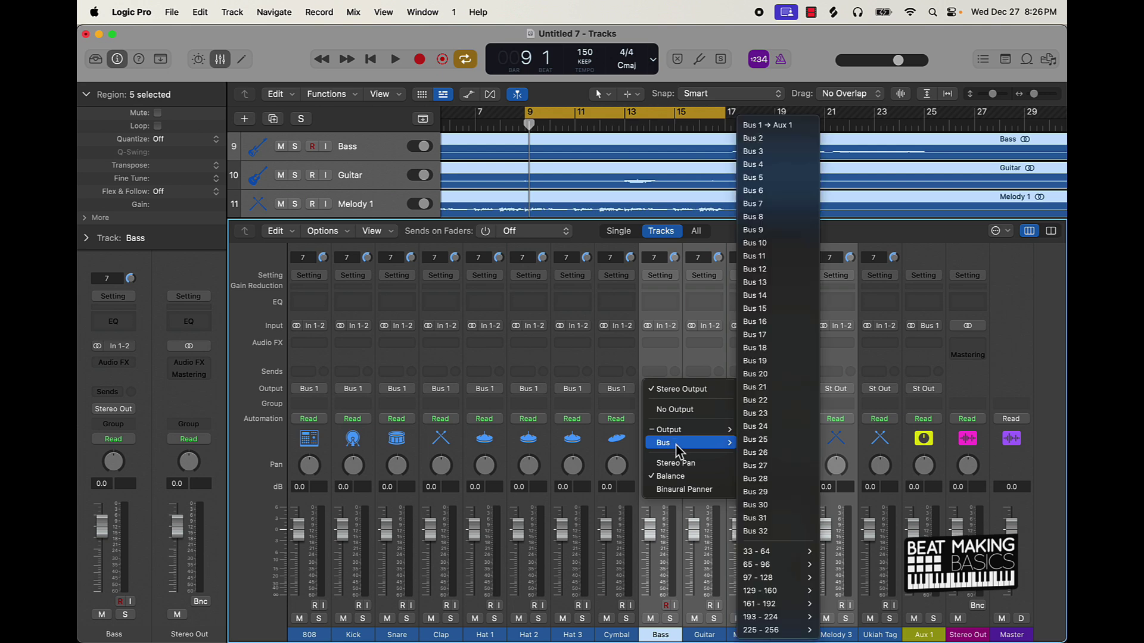
pyautogui.click(781, 139)
# - Rename the Bus 1 aux channel as Drums and the Bus 2 aux channel as Melody
pyautogui.doubleClick(929, 633)
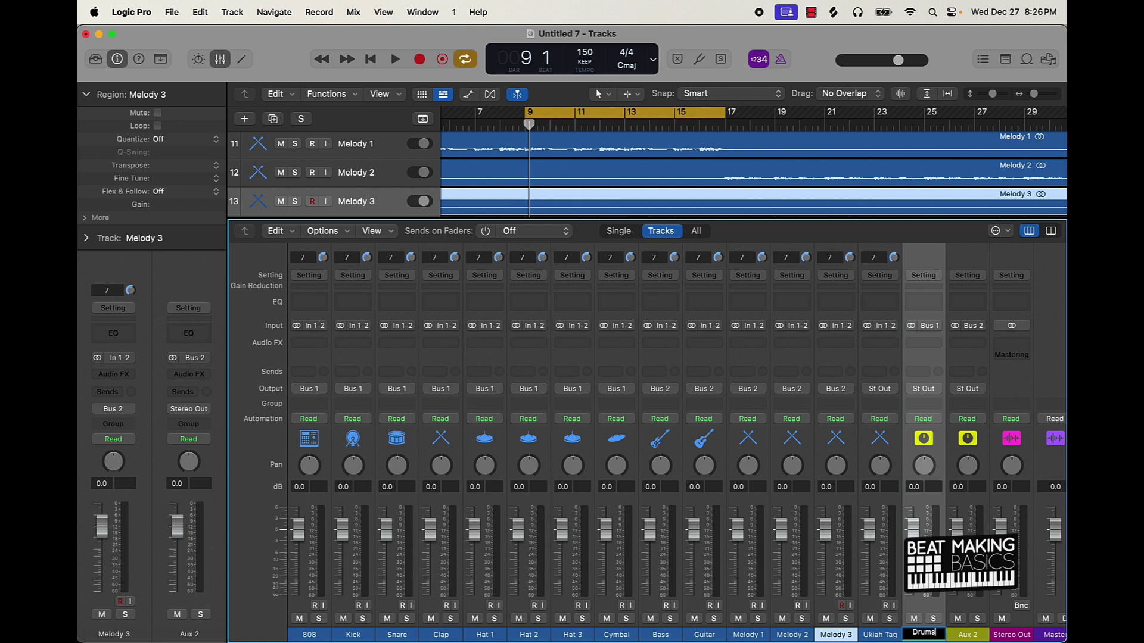
pyautogui.doubleClick(968, 635)
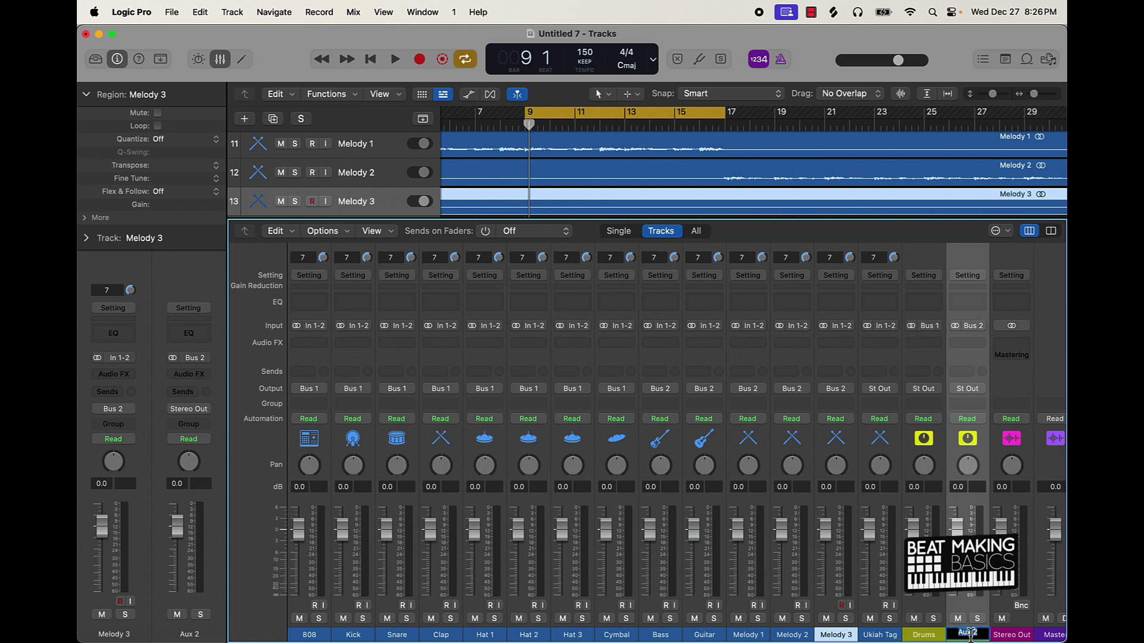
pyautogui.press('Return')
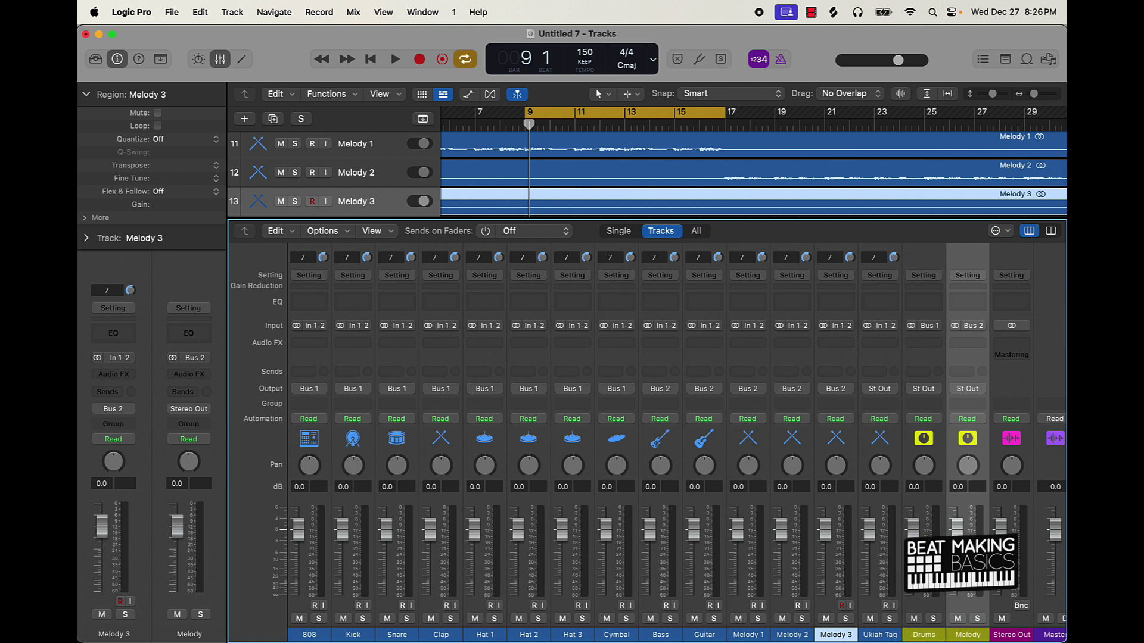
# - Select all fourteen track channel strips and pull their volume faders down to -∞ dB together
pyautogui.click(879, 635)
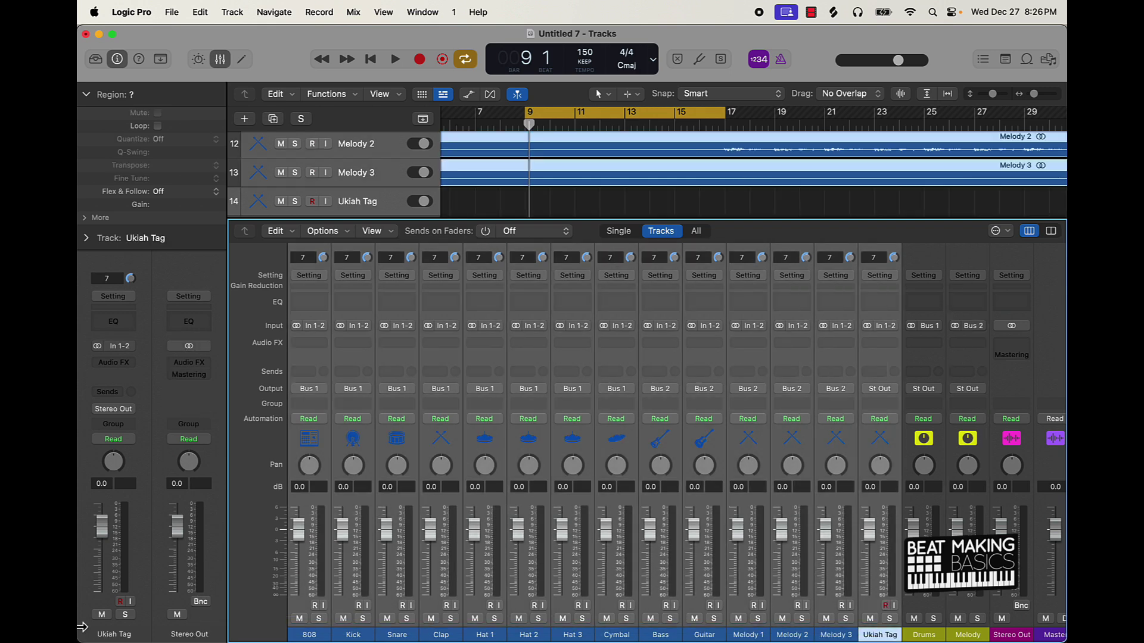
pyautogui.moveTo(298, 527); pyautogui.dragTo(302, 593)
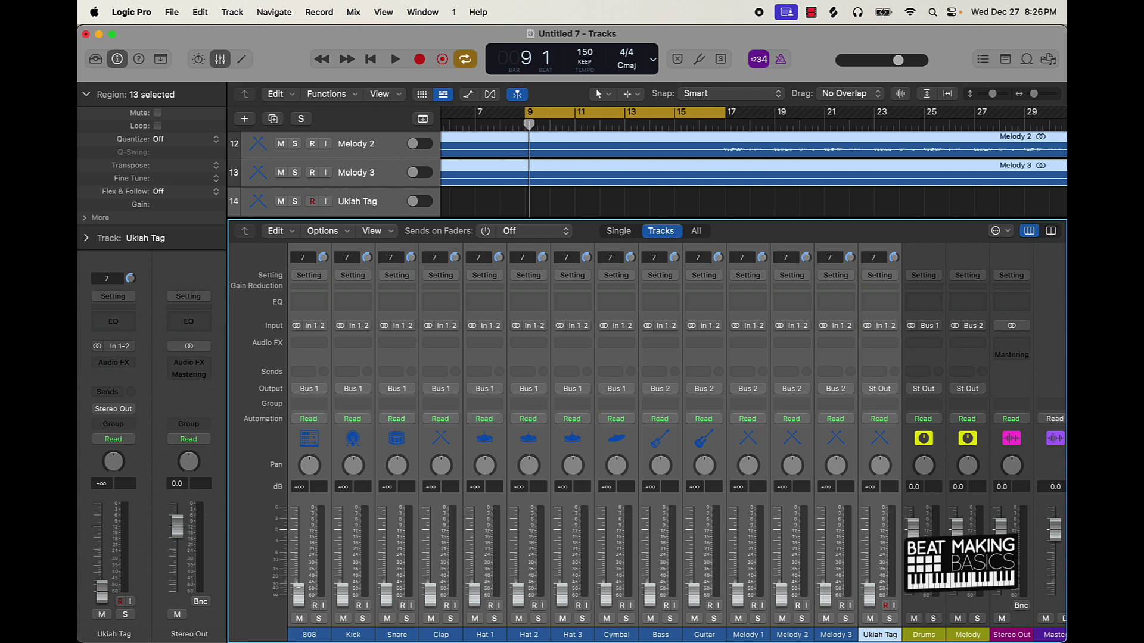
# - Raise the Melody 1 fader to -11.4 dB, then with playback running set Melody 2 to -15.0 dB and Guitar to -11.6 dB
pyautogui.click(749, 635)
pyautogui.moveTo(739, 598); pyautogui.dragTo(739, 565)
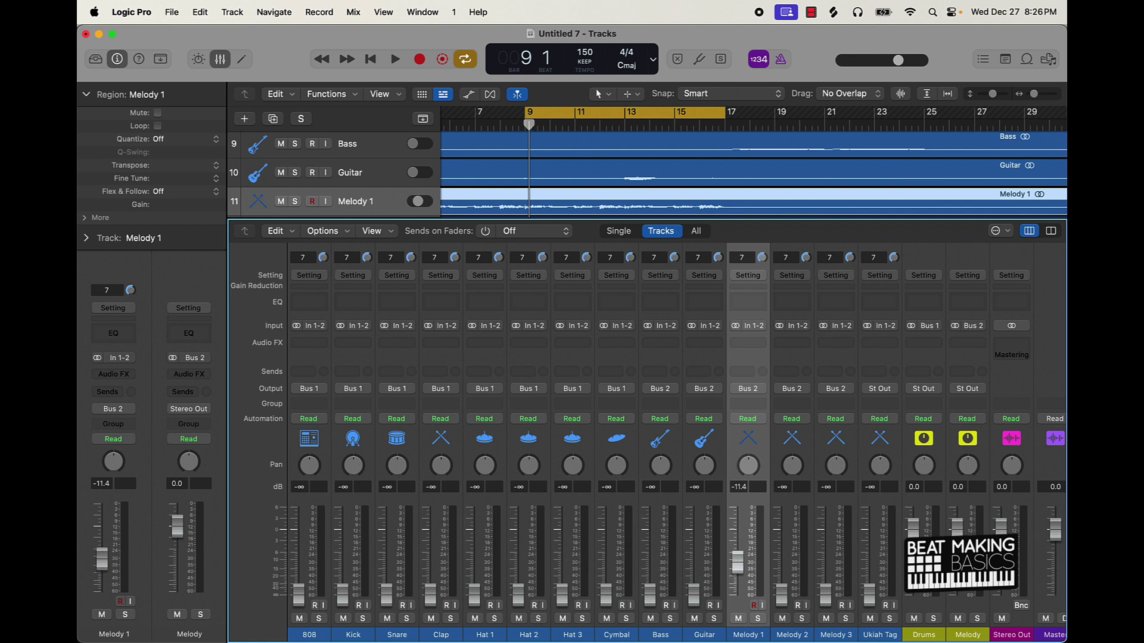
pyautogui.press('space')
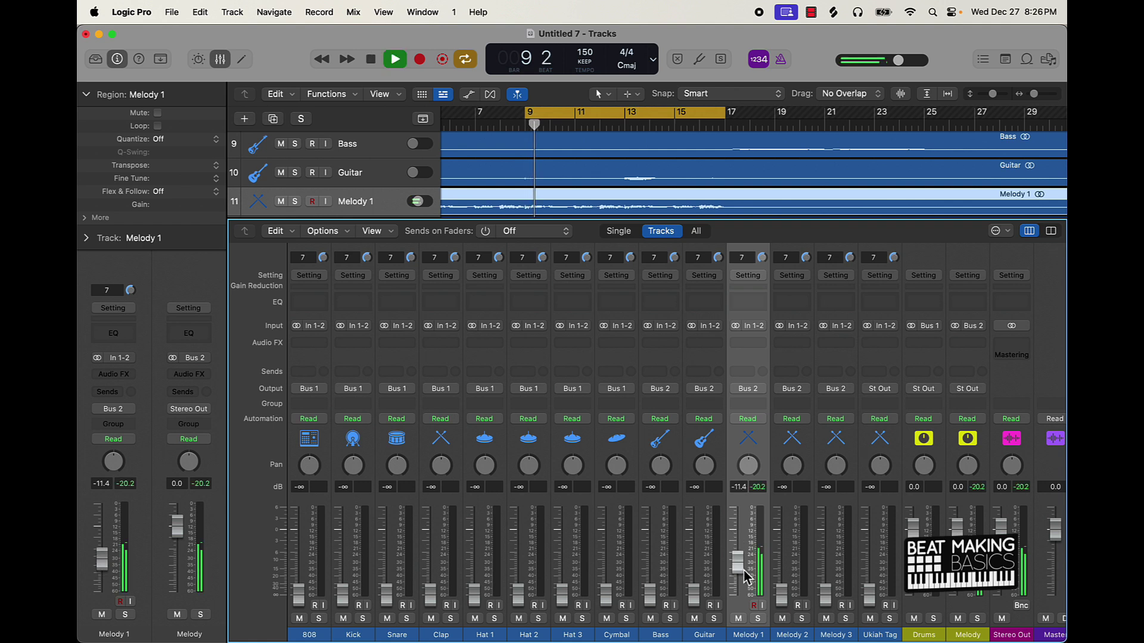
pyautogui.moveTo(737, 562); pyautogui.dragTo(738, 560)
pyautogui.moveTo(782, 593); pyautogui.dragTo(782, 569)
pyautogui.moveTo(693, 593); pyautogui.dragTo(693, 539)
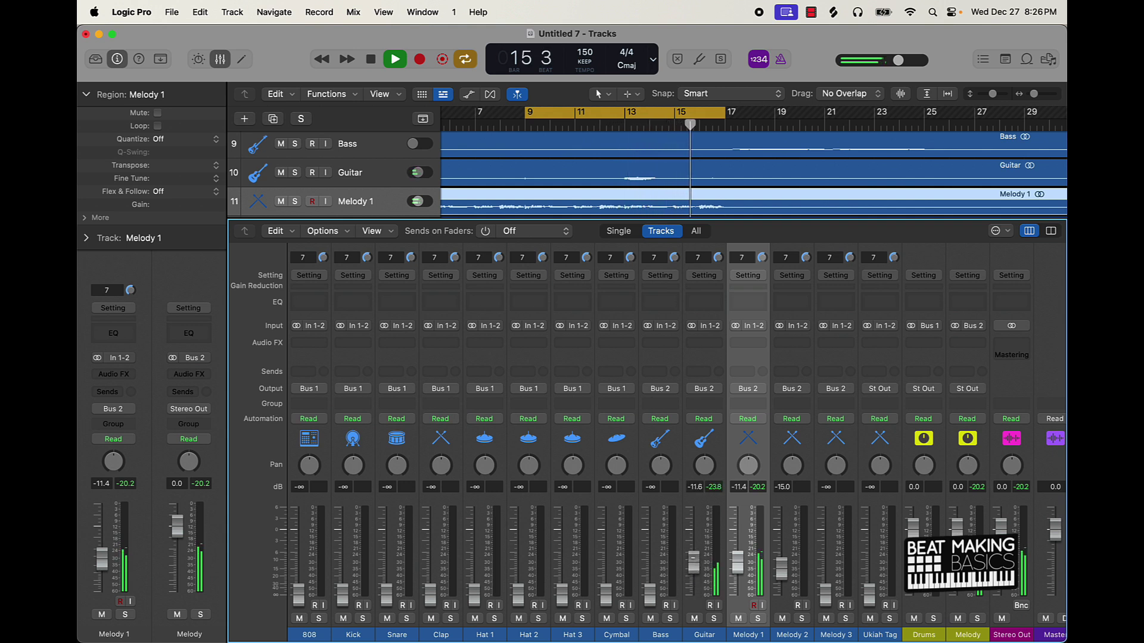
# - Raise the drum faders during playback: Snare to -7.0 dB, Clap to -6.8 dB and Kick to -5.3 dB
pyautogui.moveTo(386, 594); pyautogui.dragTo(386, 548)
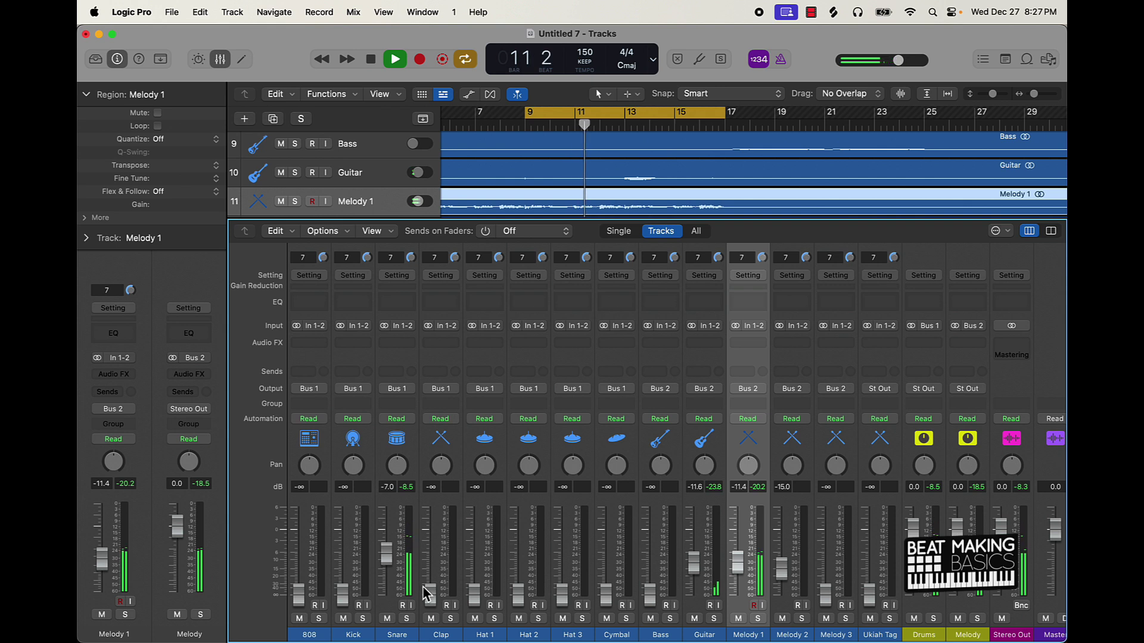
pyautogui.moveTo(427, 594); pyautogui.dragTo(427, 552)
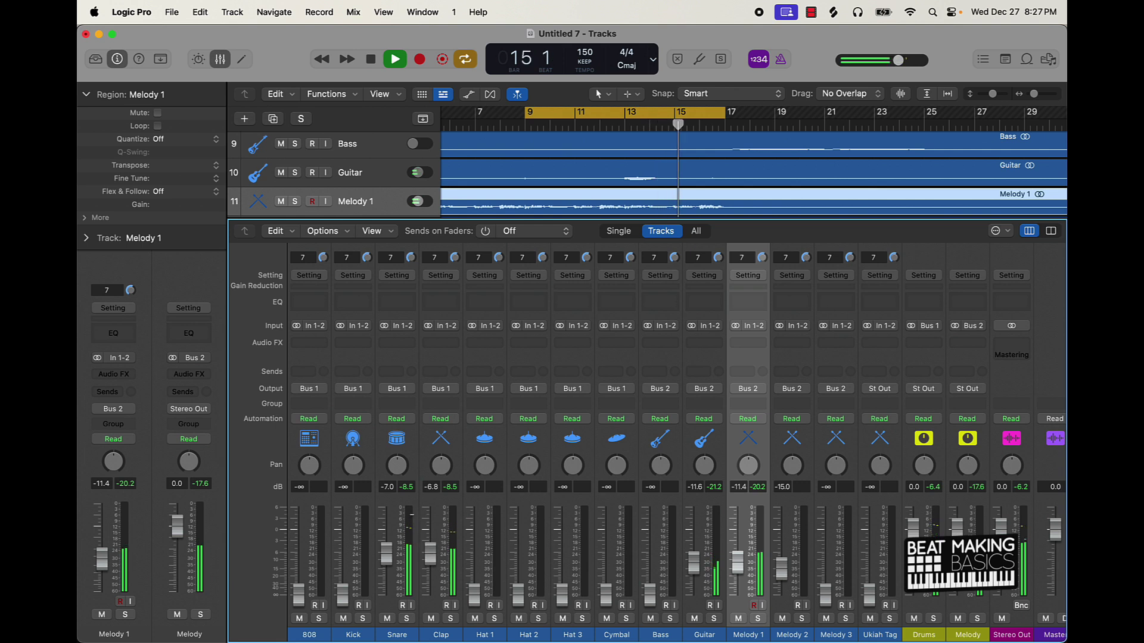
pyautogui.moveTo(342, 592); pyautogui.dragTo(343, 550)
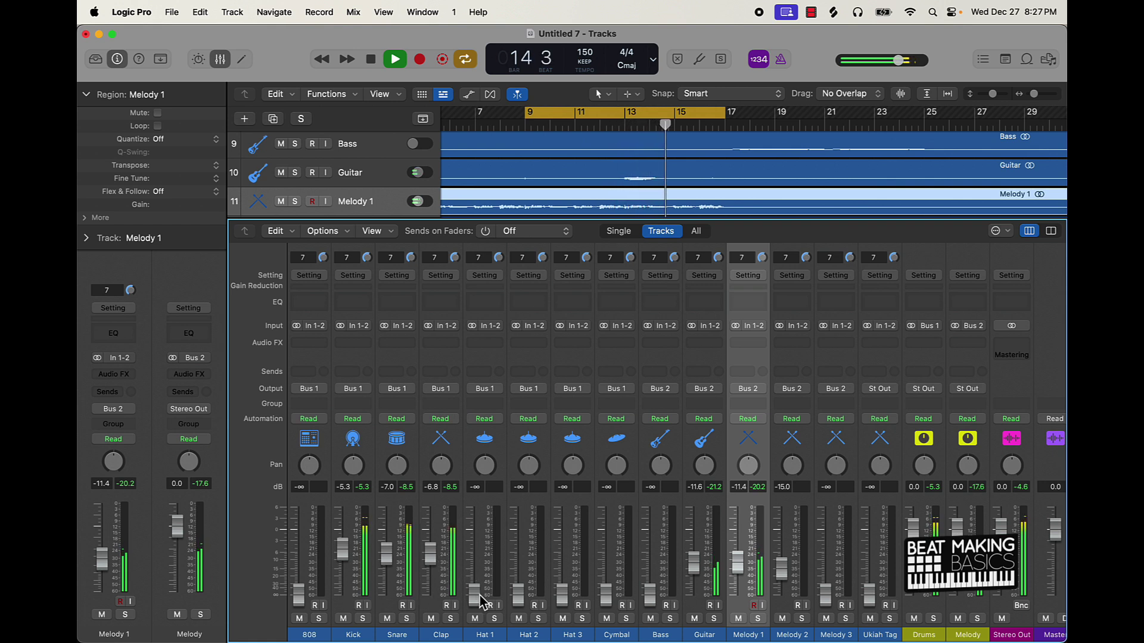
# - Raise the faders of Melody 3 to -11.0 dB, Bass to -13.4 dB and Cymbal to -15.6 dB
pyautogui.moveTo(830, 599); pyautogui.dragTo(830, 568)
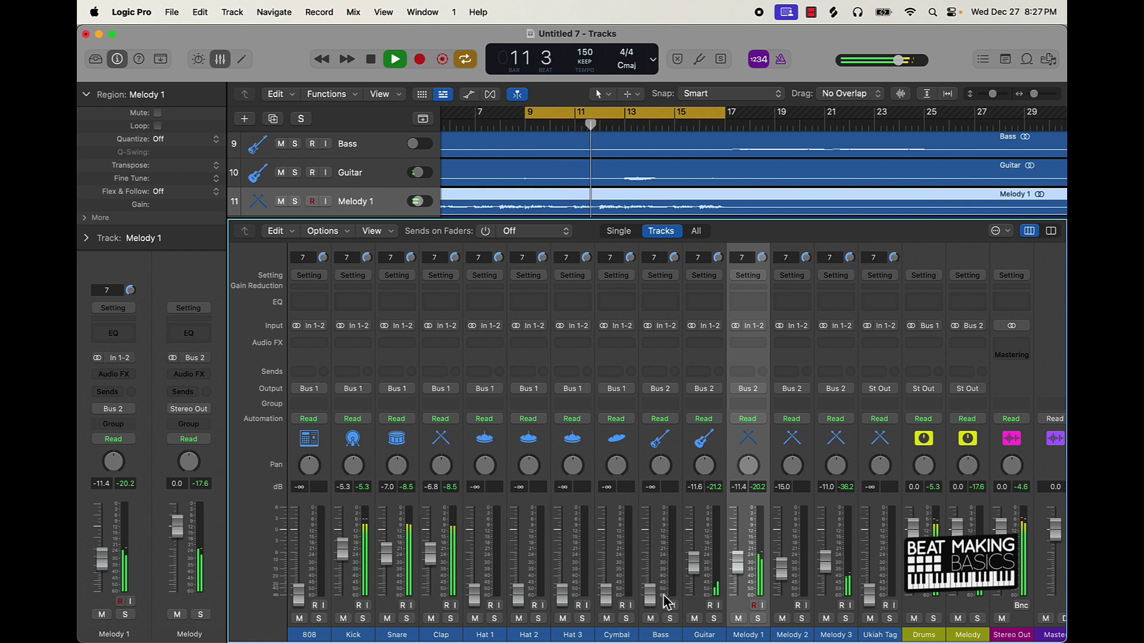
pyautogui.moveTo(650, 593); pyautogui.dragTo(606, 569)
# - Raise the faders of Hat 1 to -5.9 dB, Hat 2 to -11.8 dB, Hat 3 to -13.8 dB and 808 to -8.4 dB
pyautogui.moveTo(474, 594); pyautogui.dragTo(474, 551)
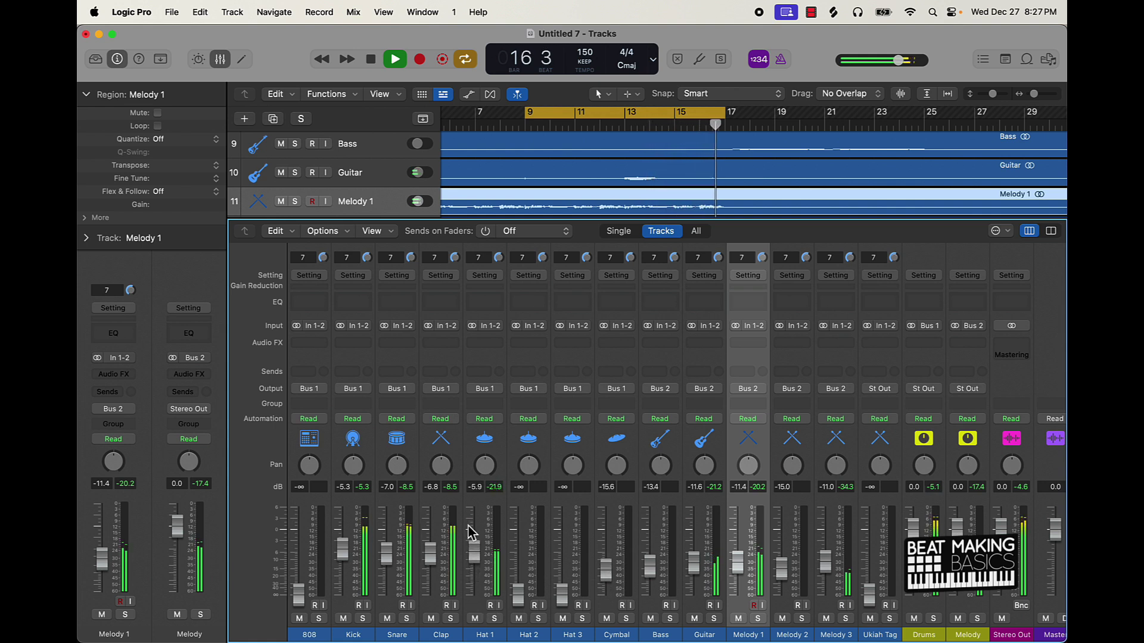
pyautogui.moveTo(516, 590); pyautogui.dragTo(516, 557)
pyautogui.moveTo(562, 593); pyautogui.dragTo(562, 568)
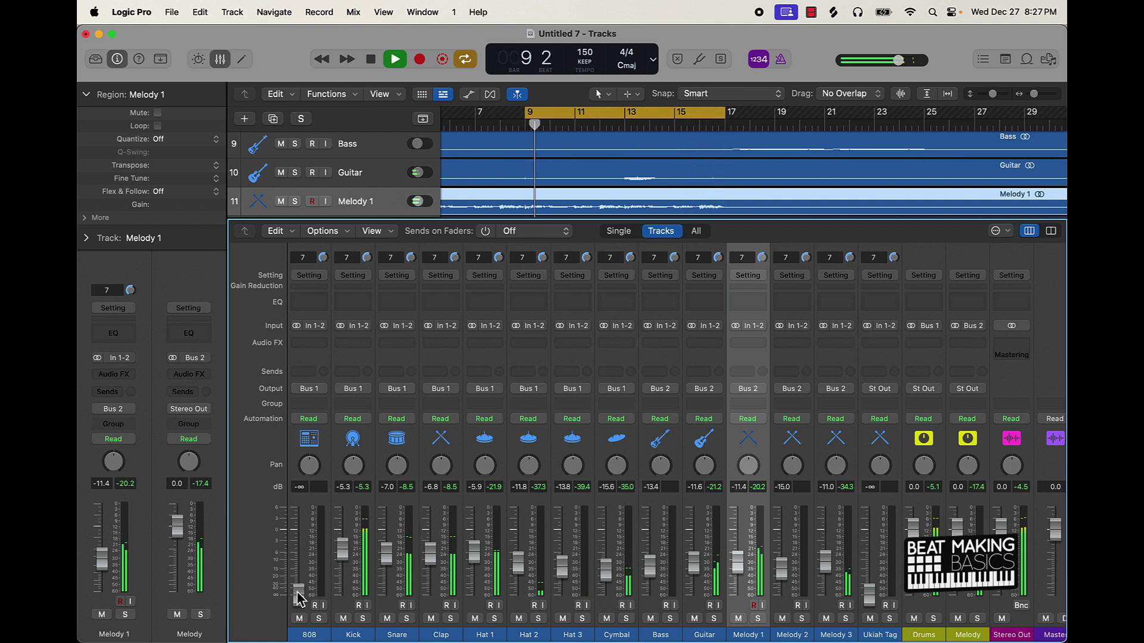
pyautogui.moveTo(299, 593); pyautogui.dragTo(299, 557)
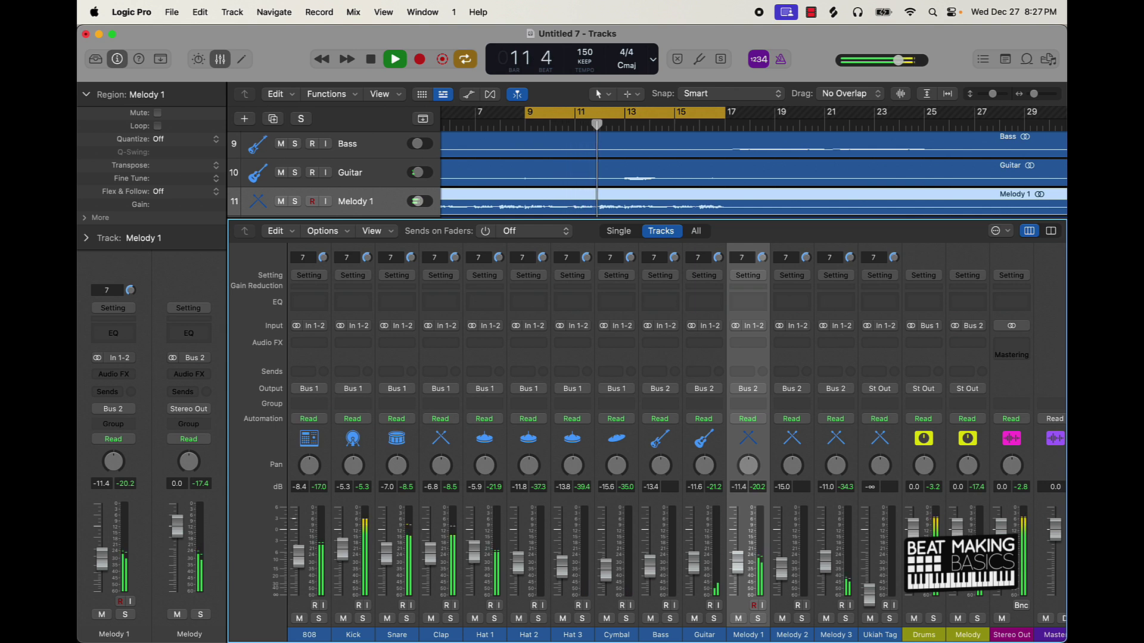
# - Raise the 808 fader to -7.4 dB and stop playback
pyautogui.moveTo(298, 556); pyautogui.dragTo(298, 555)
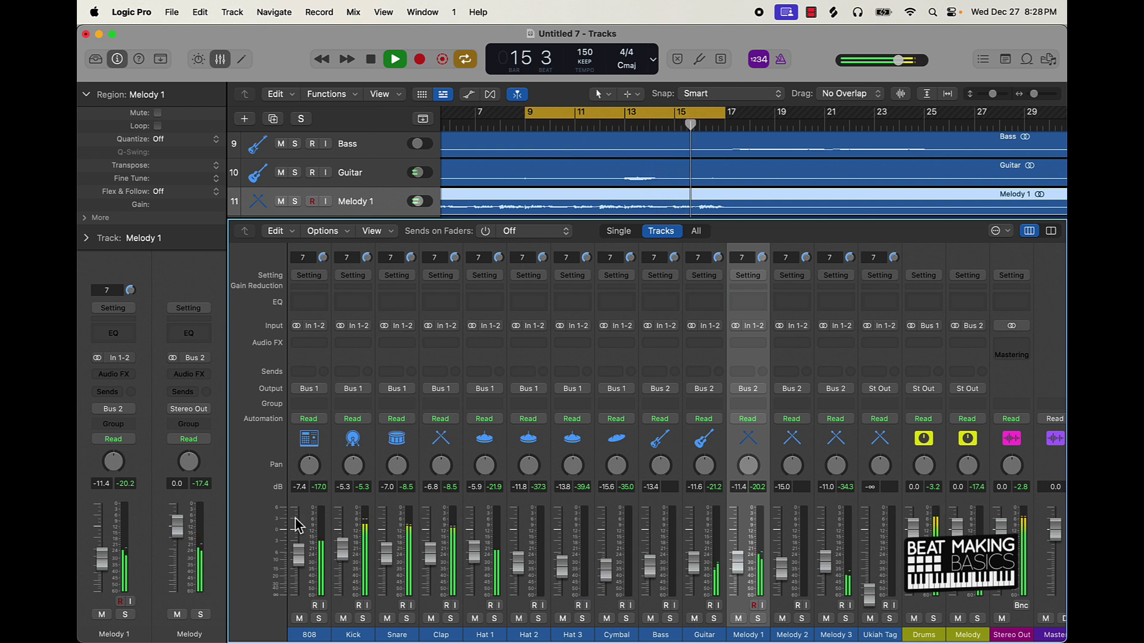
pyautogui.press('space')
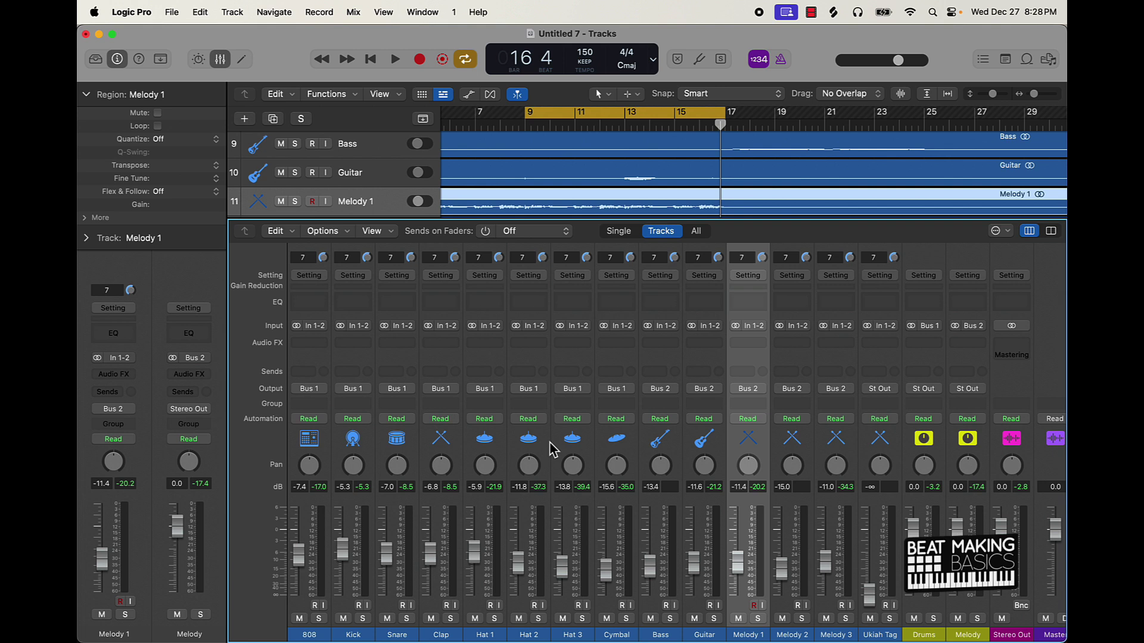
# - During playback, pan Hat 1 to -7, Hat 2 to +38, Hat 3 to -36 and Cymbal to +13
pyautogui.press('space')
pyautogui.moveTo(485, 465); pyautogui.dragTo(485, 471)
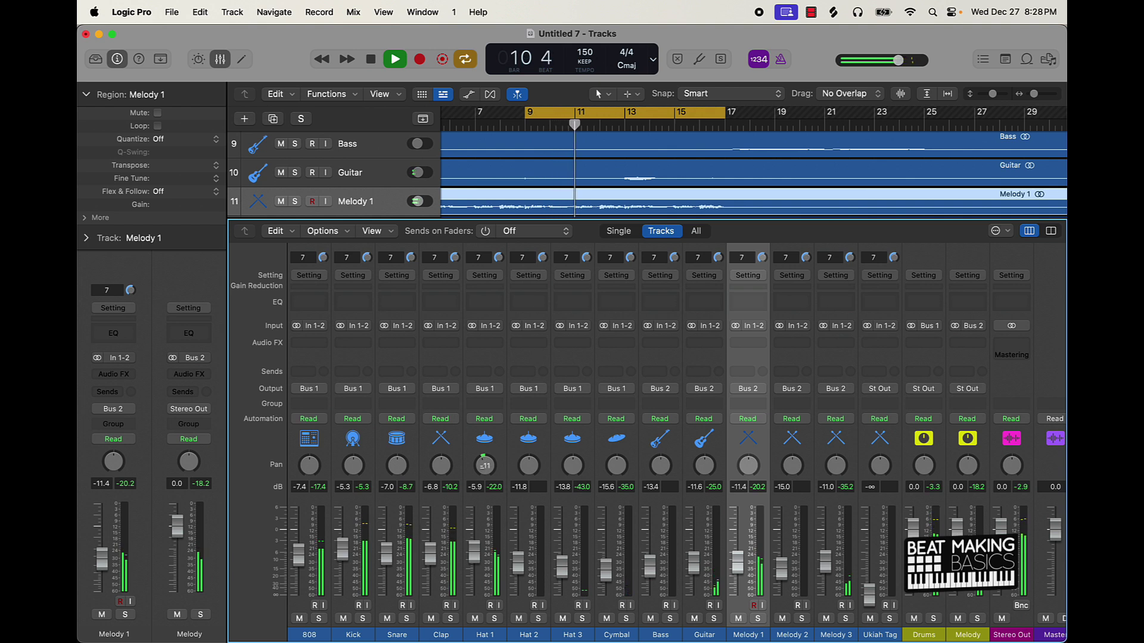
pyautogui.moveTo(529, 465); pyautogui.dragTo(616, 462)
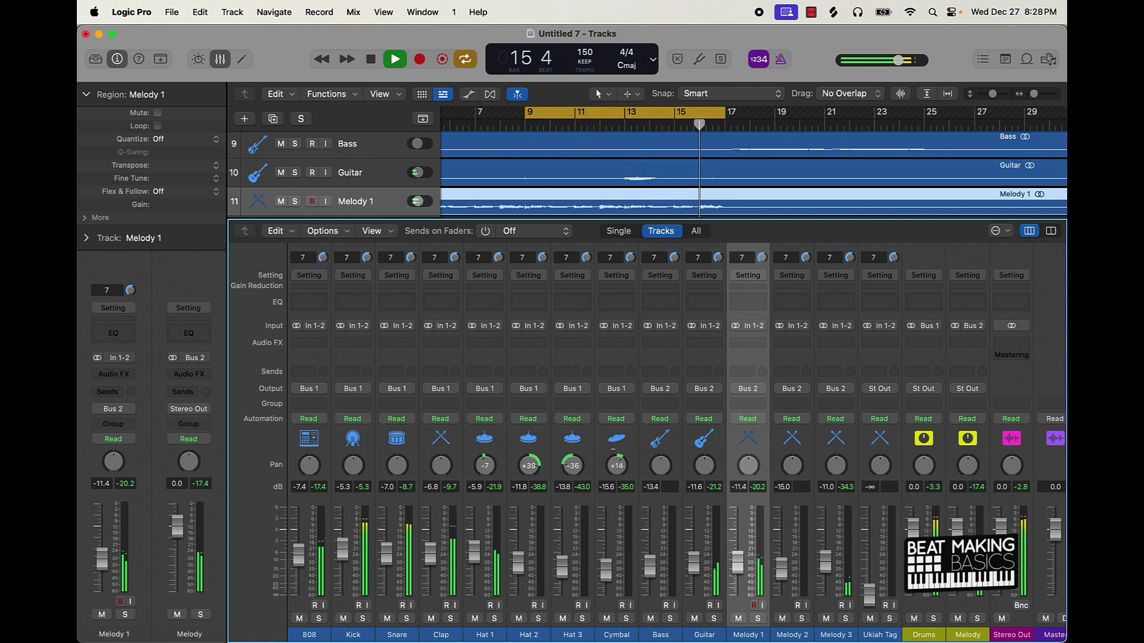
# - Pan Guitar to +12, Melody 1 to -7 and Melody 3 to +12, and stop playback
pyautogui.moveTo(704, 468); pyautogui.dragTo(748, 470)
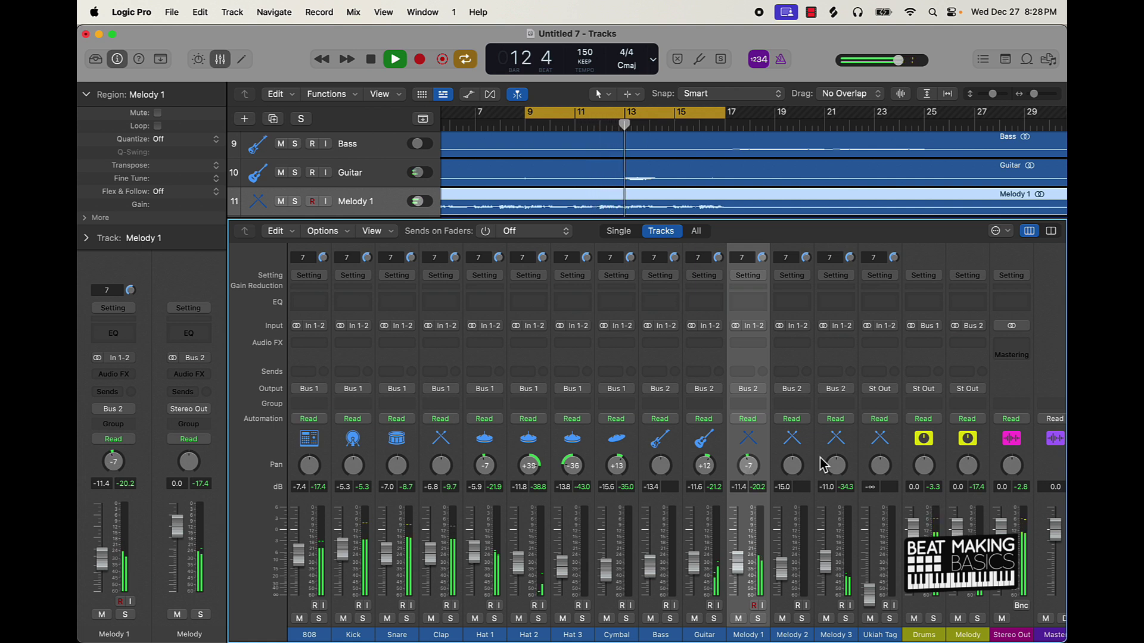
pyautogui.moveTo(836, 466); pyautogui.dragTo(833, 454)
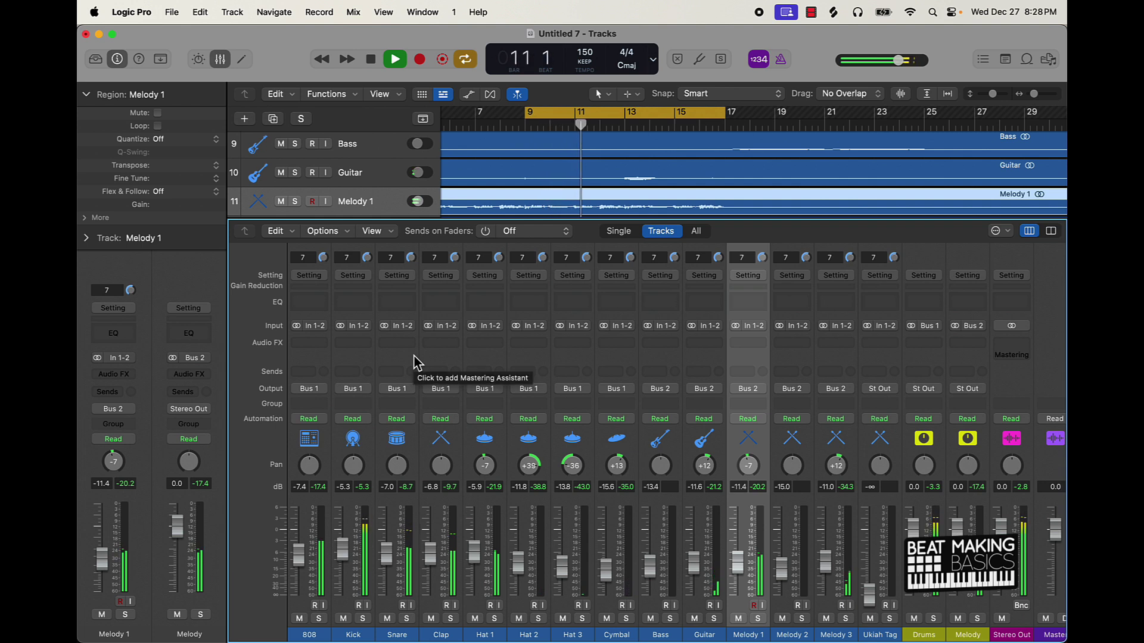
pyautogui.press('space')
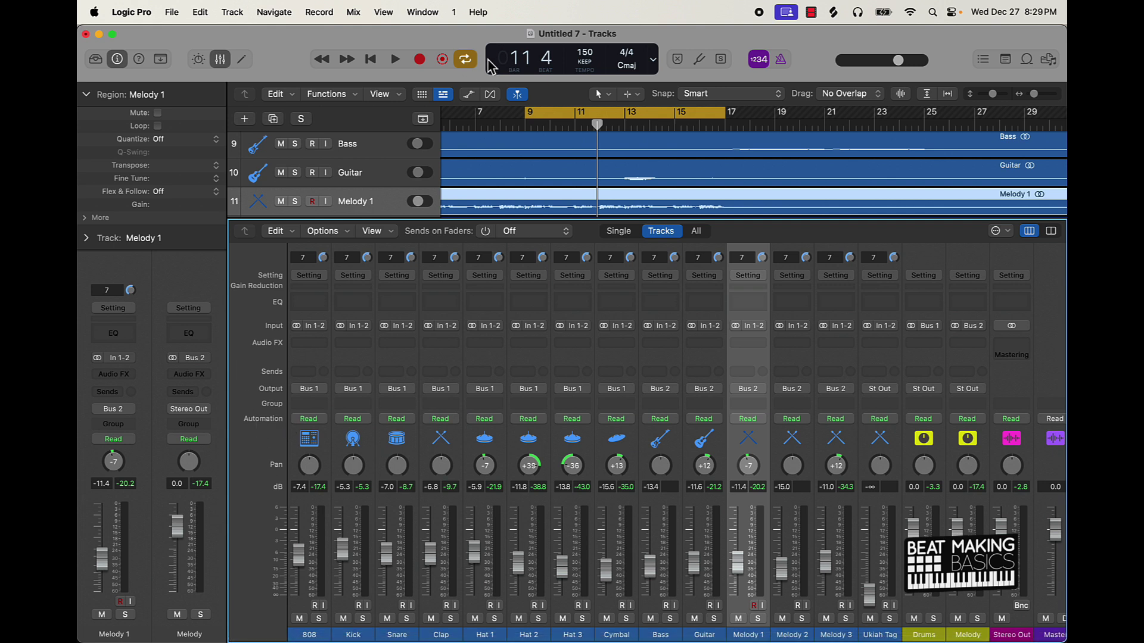
# - Hide the mixer and set the cycle range to bars 17 to 25
pyautogui.scroll(-3, 477, 178)
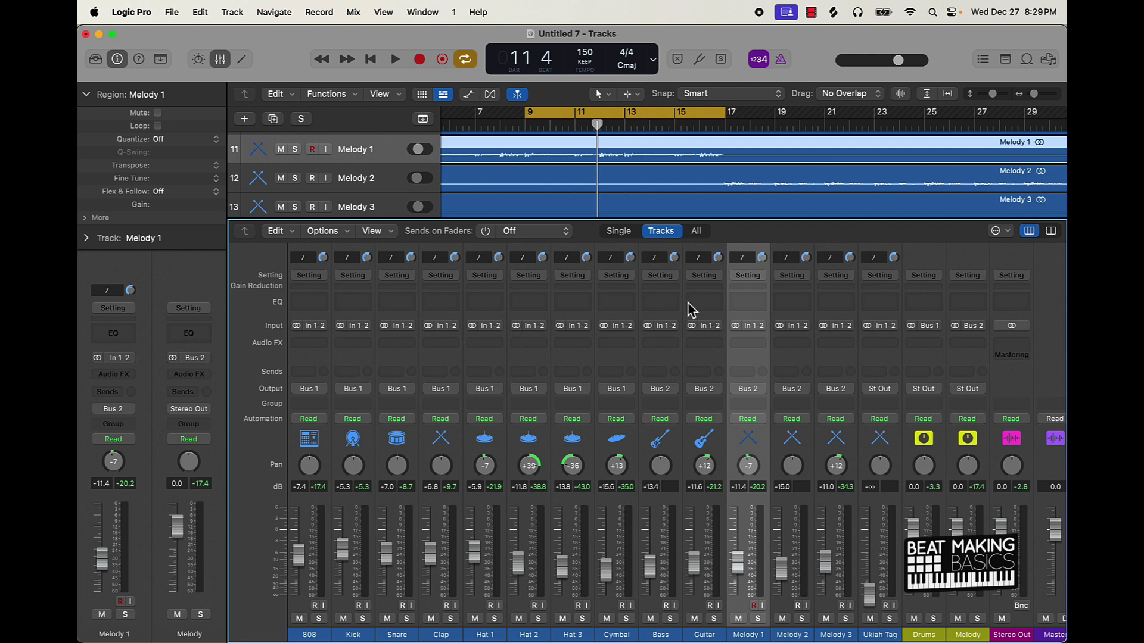
pyautogui.click(595, 121)
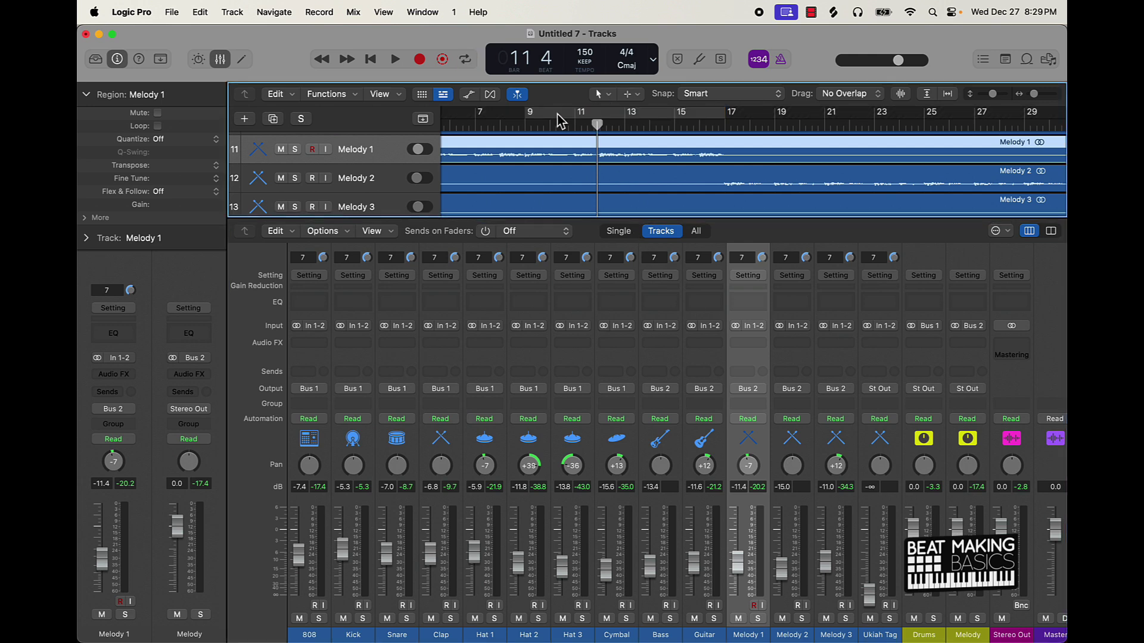
pyautogui.click(220, 59)
pyautogui.hscroll(5, 694, 324)
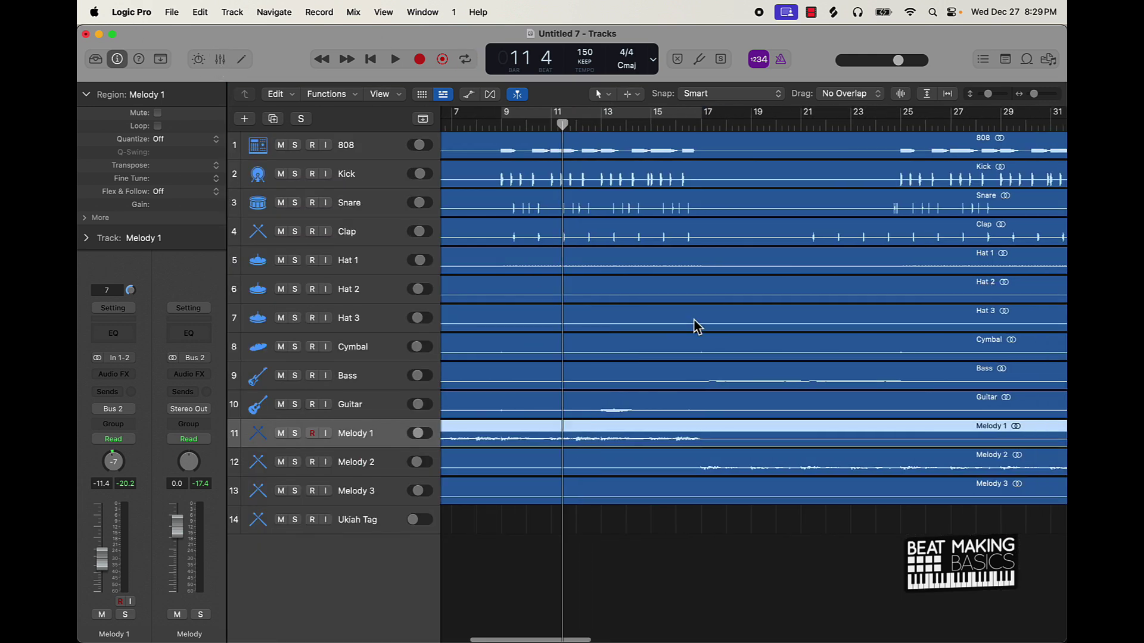
pyautogui.press('super+Left')
pyautogui.press('super+Left')
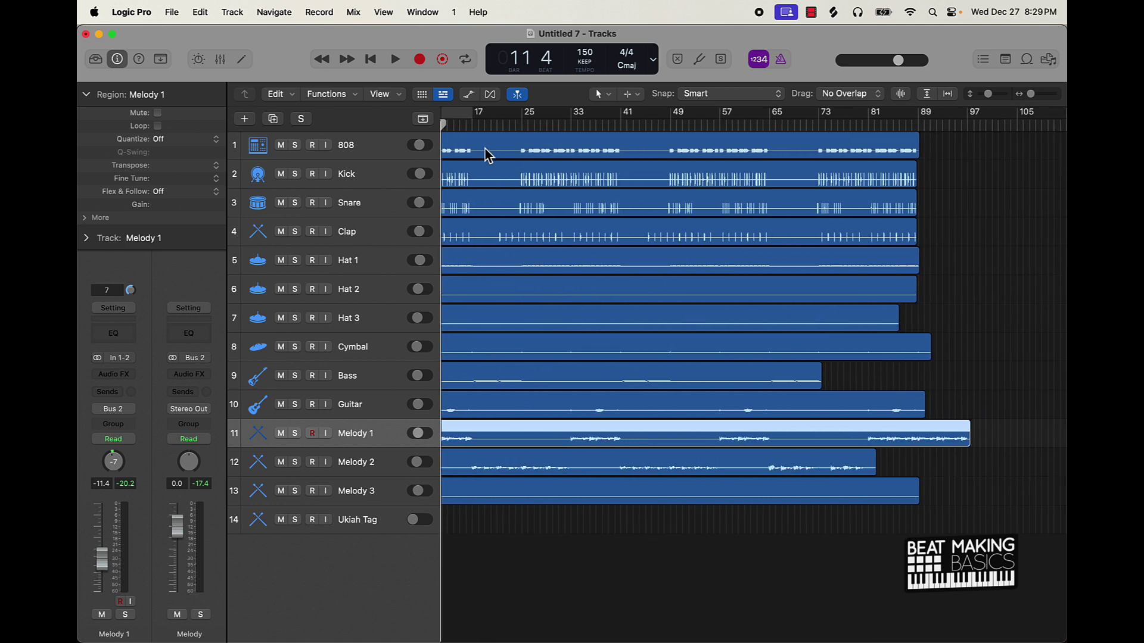
pyautogui.hscroll(-5, 487, 154)
pyautogui.moveTo(518, 114); pyautogui.dragTo(575, 114)
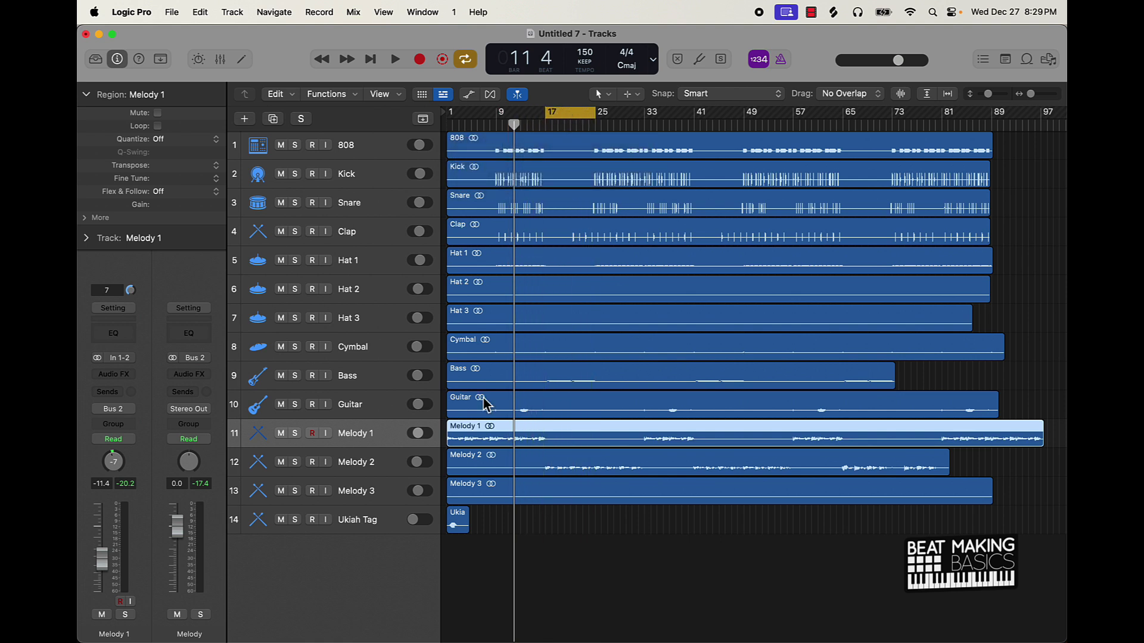
# - With the mixer reopened during playback, set Melody 2 to -11.6 dB with pan -7 and raise Bass to -9.0 dB
pyautogui.press('space')
pyautogui.click(386, 463)
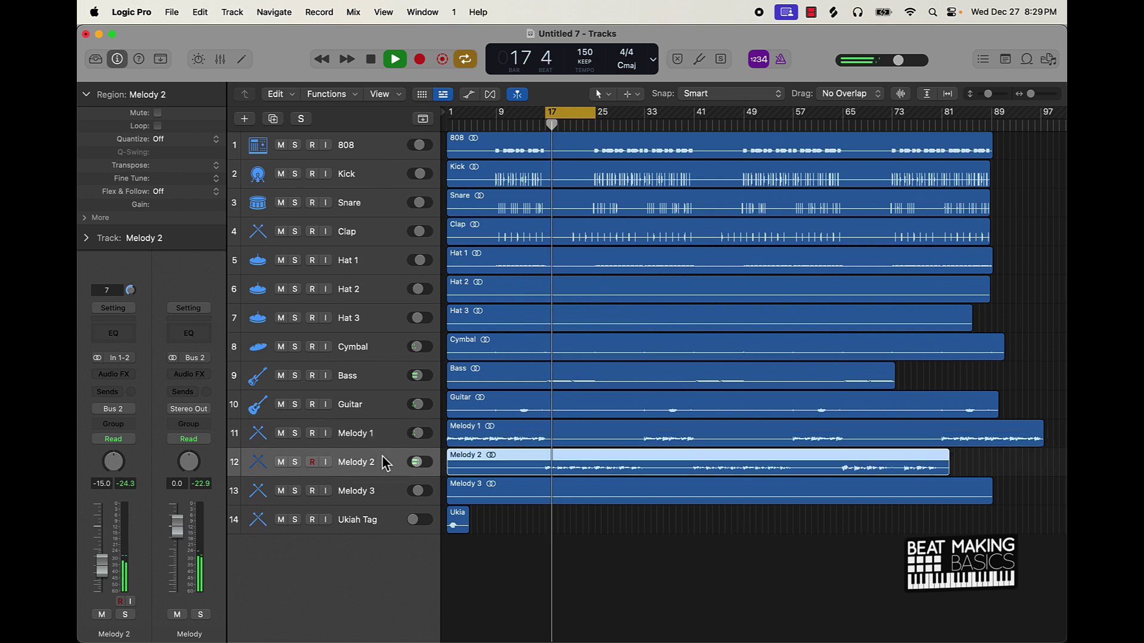
pyautogui.click(220, 59)
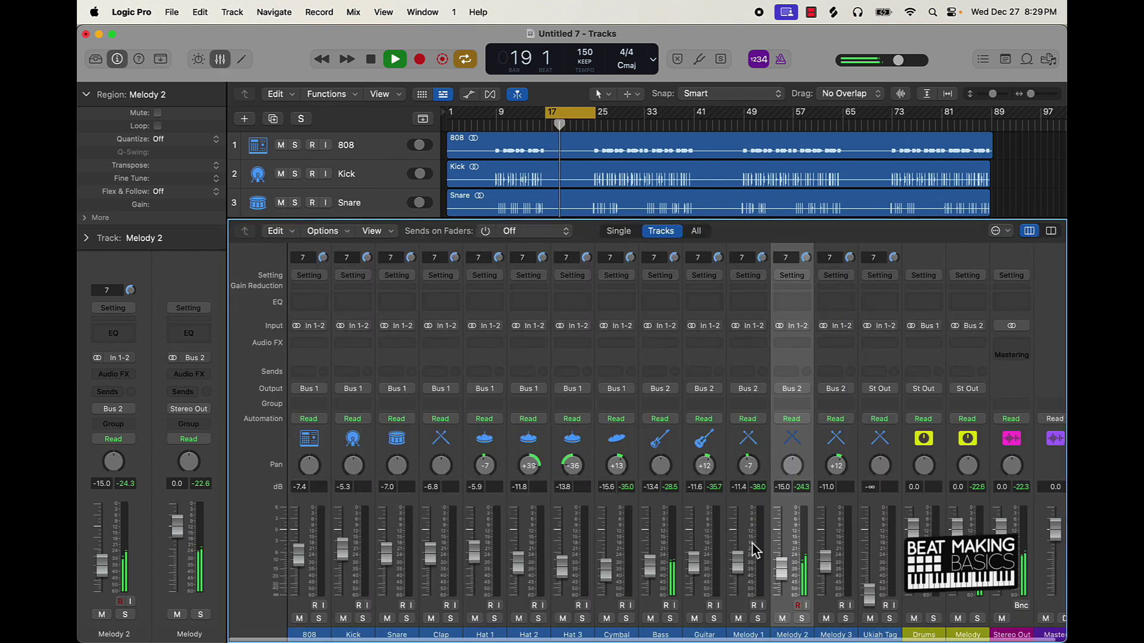
pyautogui.moveTo(781, 570); pyautogui.dragTo(785, 567)
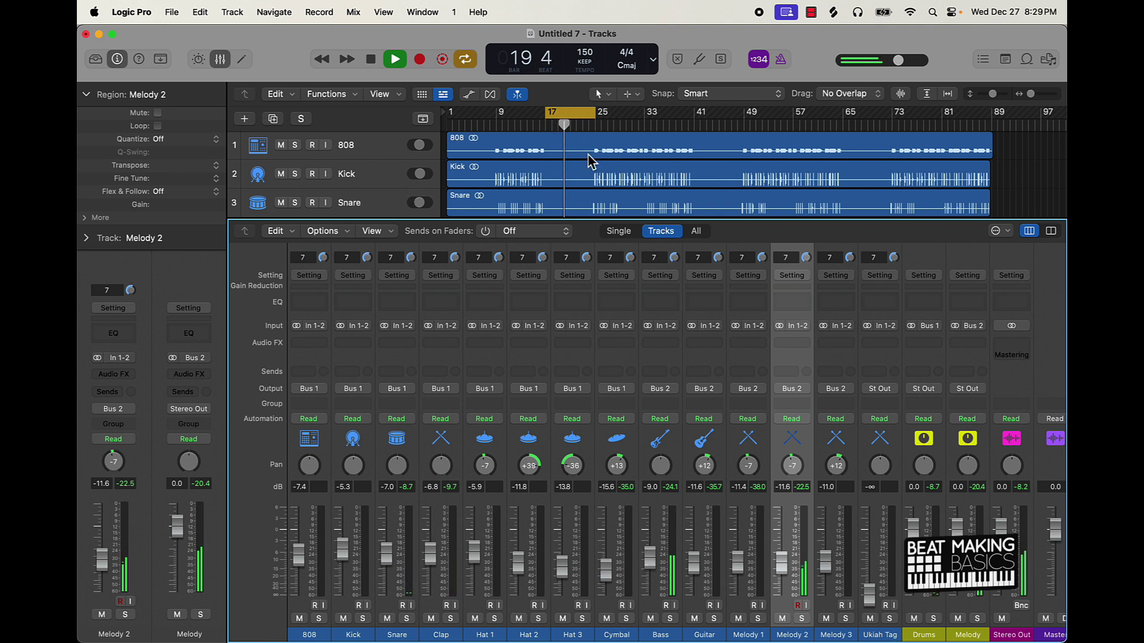
pyautogui.press('space')
# - Move the cycle range to bars 25 to 33 and on to bars 33 to 41, auditioning the mix in each section
pyautogui.moveTo(576, 112); pyautogui.dragTo(618, 121)
pyautogui.press('space')
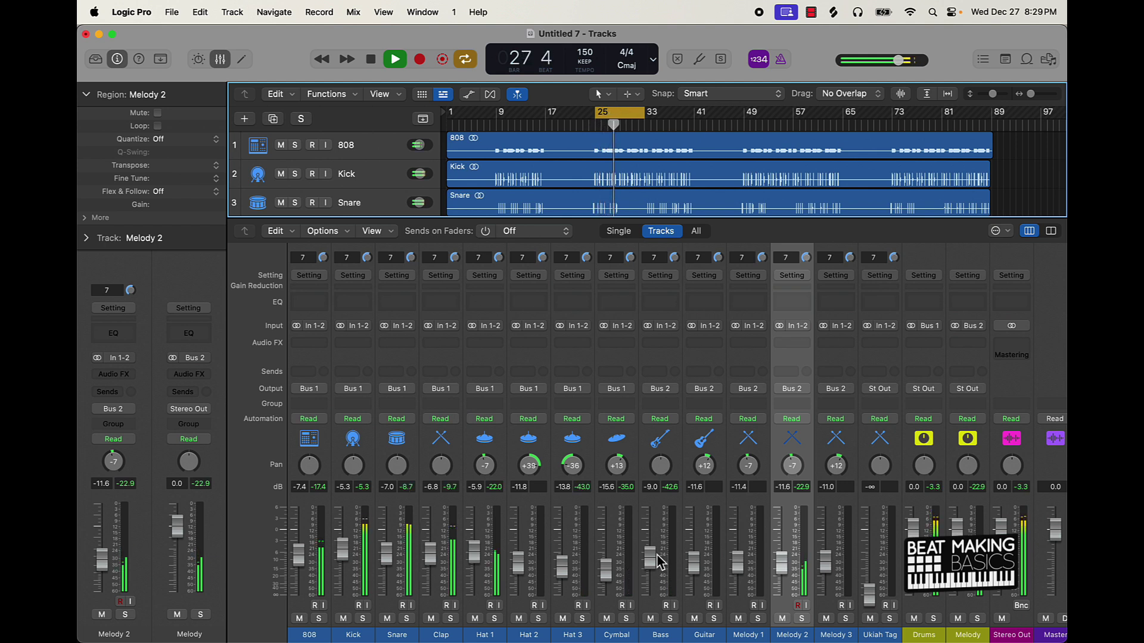
pyautogui.press('space')
pyautogui.moveTo(616, 115); pyautogui.dragTo(666, 121)
pyautogui.press('space')
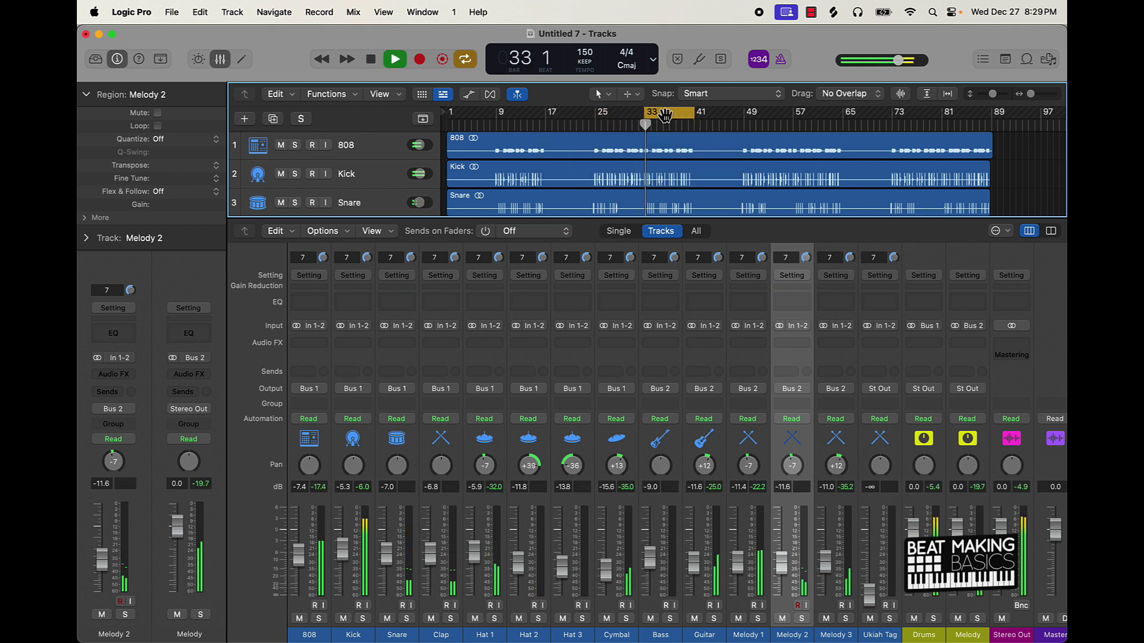
pyautogui.press('space')
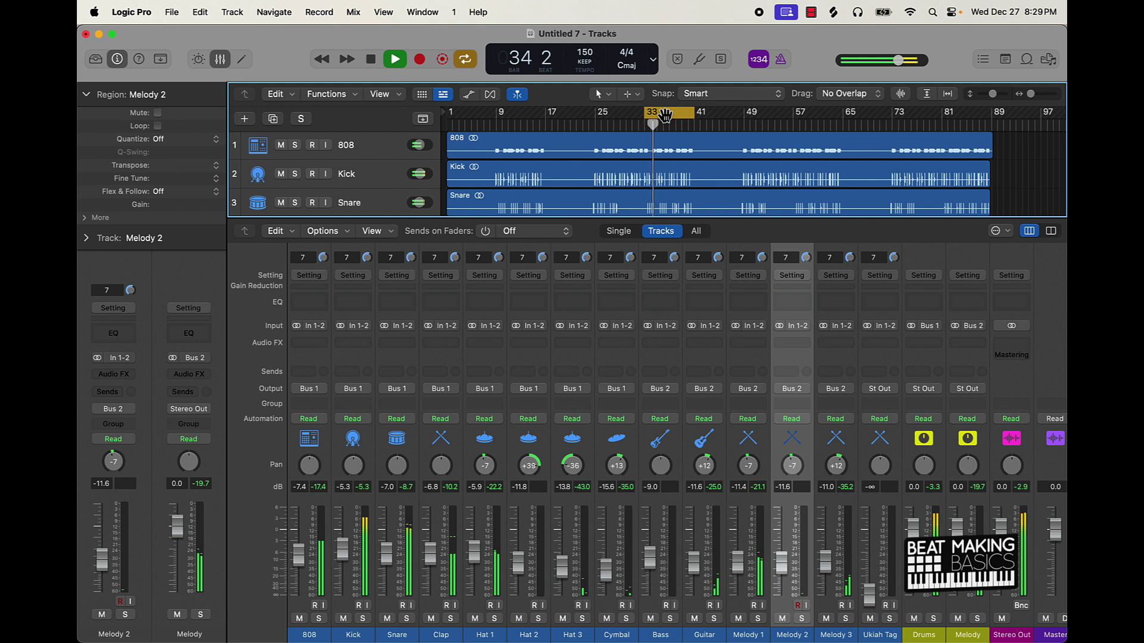
# - Insert the iZotope Ozone 11 Equalizer on the Melody 1 channel and decline sharing usage data
pyautogui.hscroll(2, 768, 371)
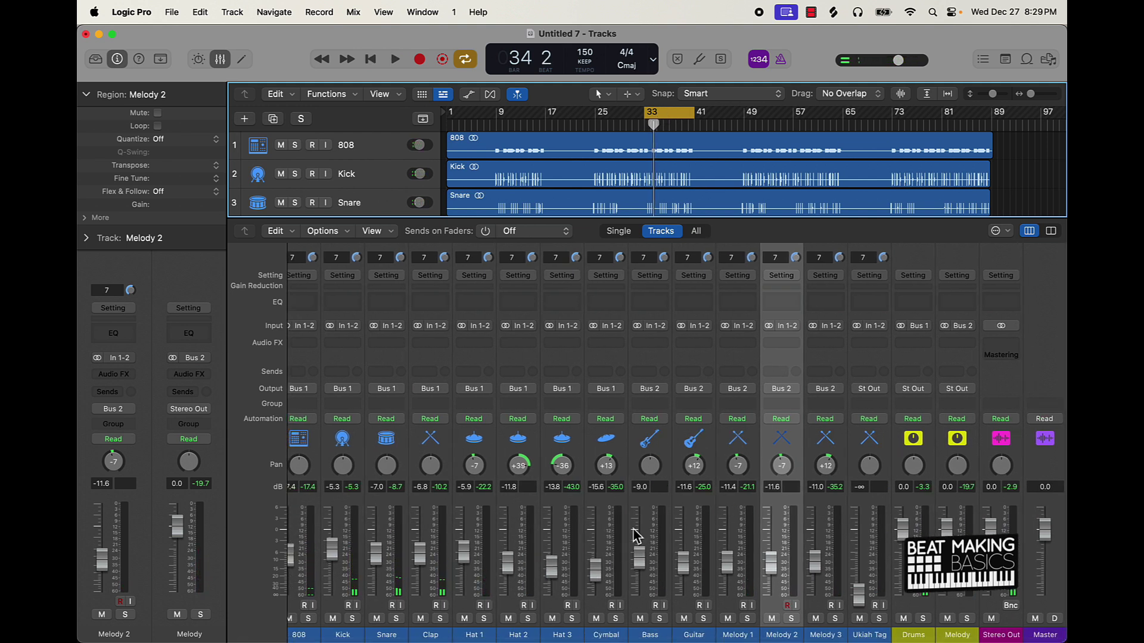
pyautogui.hscroll(-2, 634, 535)
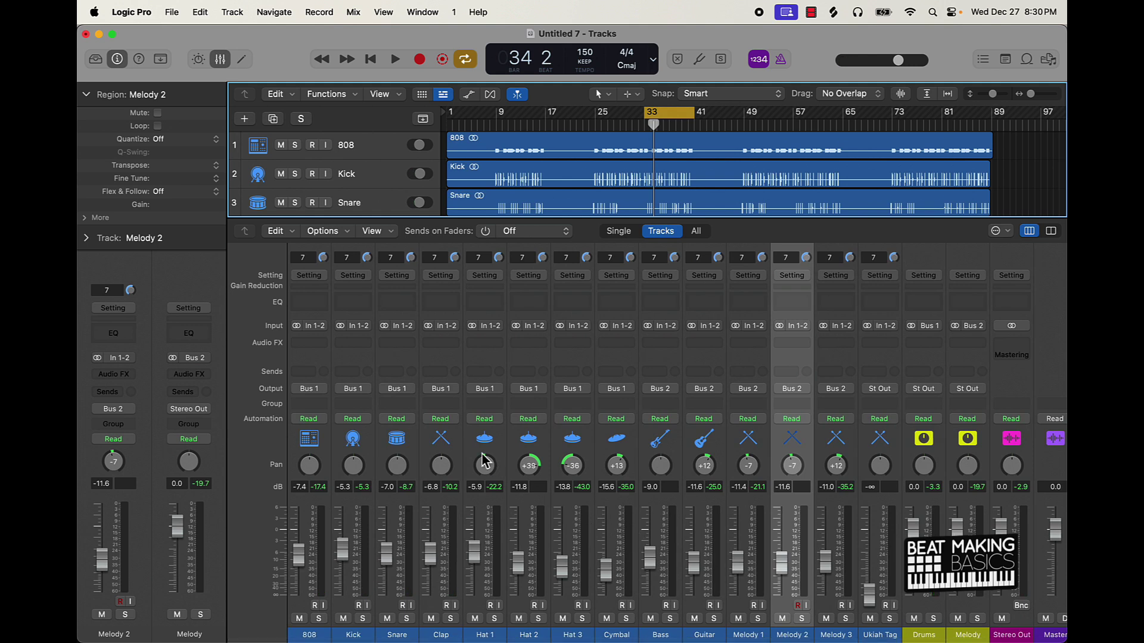
pyautogui.click(748, 615)
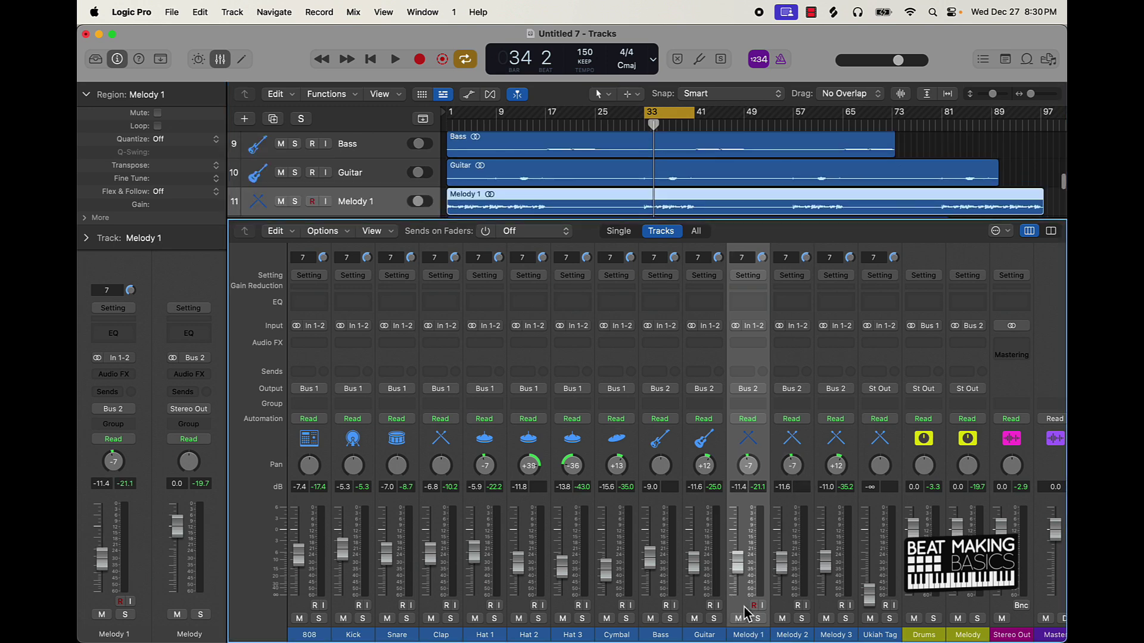
pyautogui.click(745, 346)
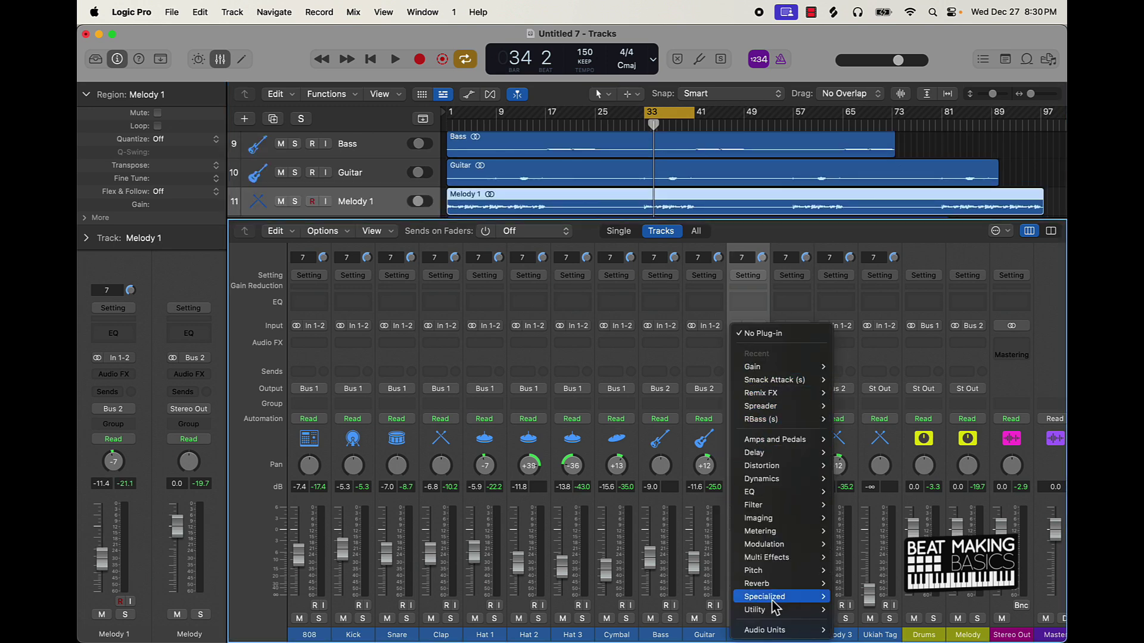
pyautogui.moveTo(816, 630)
pyautogui.moveTo(870, 565)
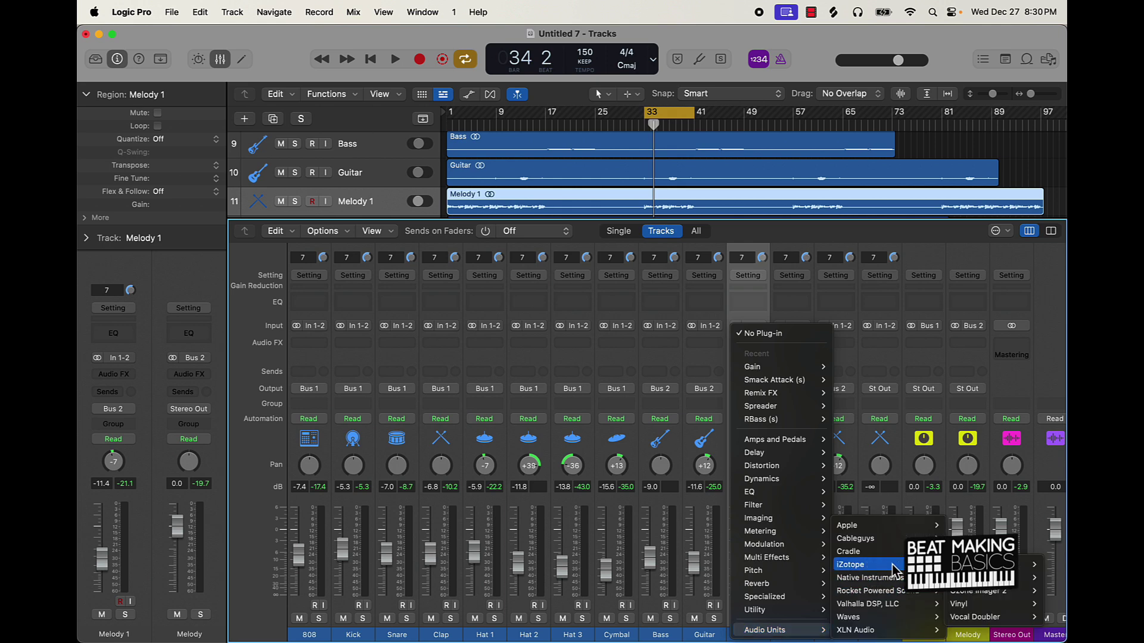
pyautogui.click(960, 564)
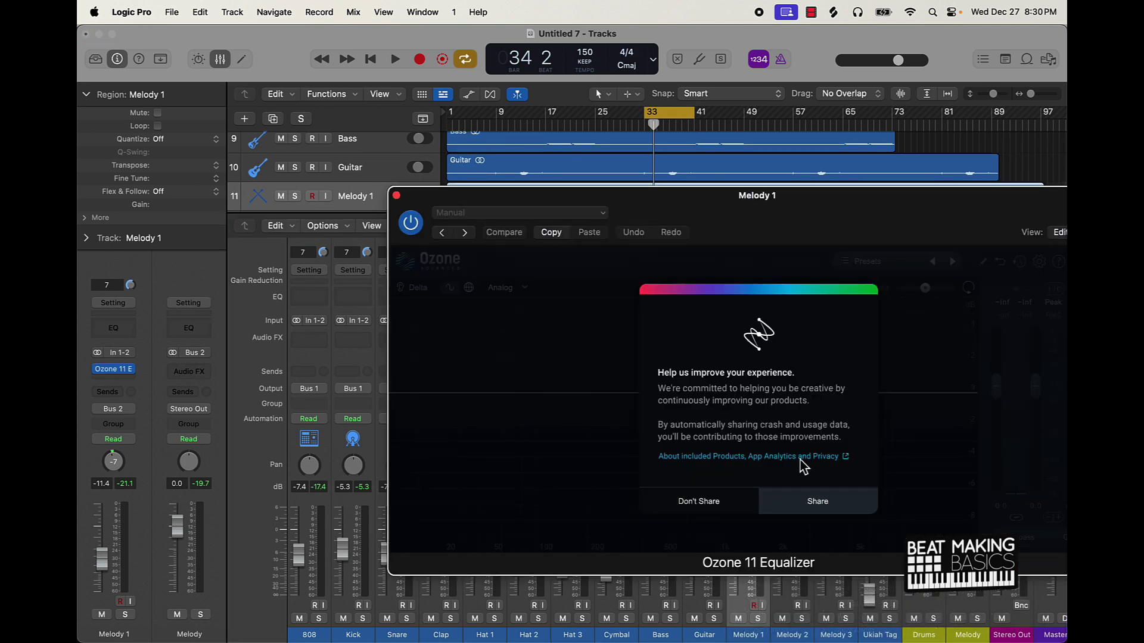
pyautogui.click(723, 506)
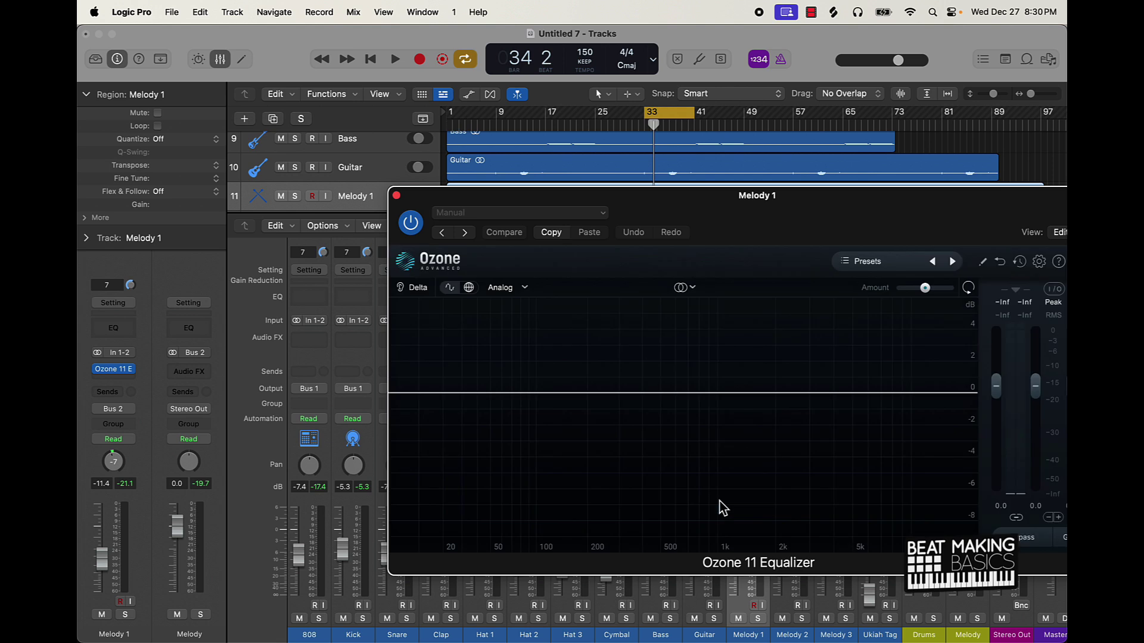
# - Load the HiPass preset in Melody 1's equalizer, set its cutoff to 166 Hz during playback and close the plug-in window
pyautogui.click(485, 213)
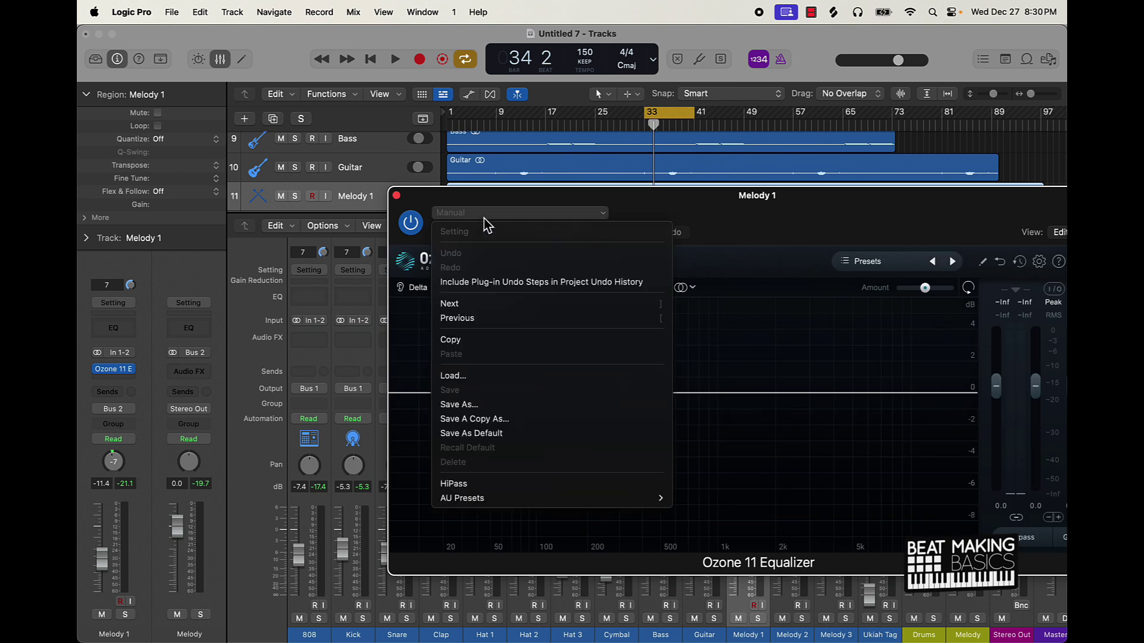
pyautogui.click(490, 484)
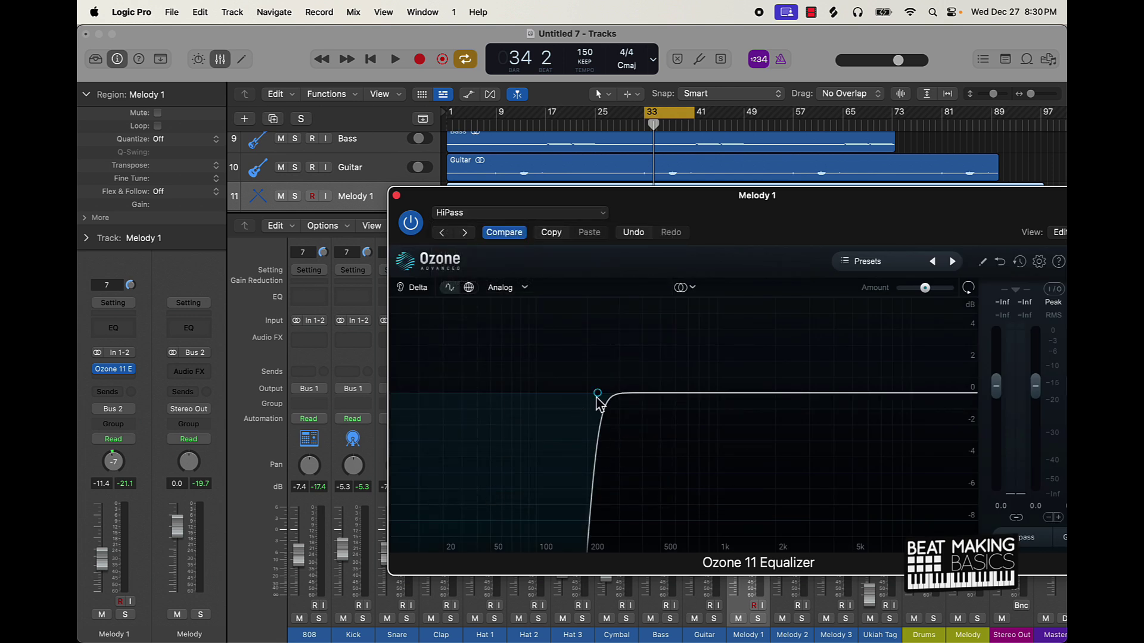
pyautogui.press('space')
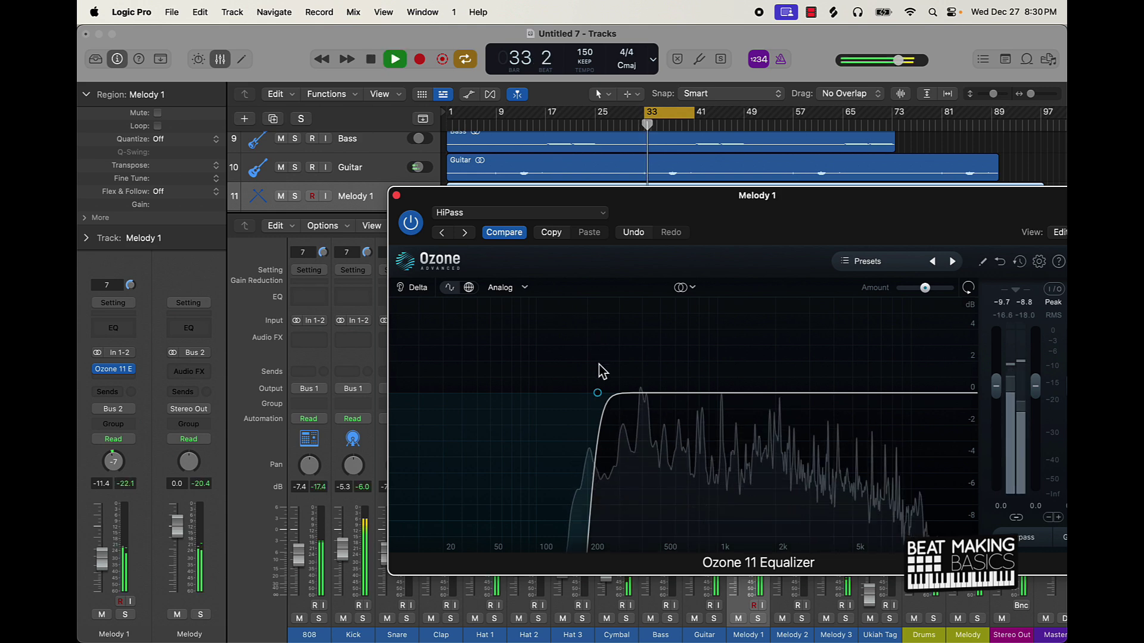
pyautogui.moveTo(669, 197); pyautogui.dragTo(599, 99)
pyautogui.moveTo(491, 264); pyautogui.dragTo(472, 276)
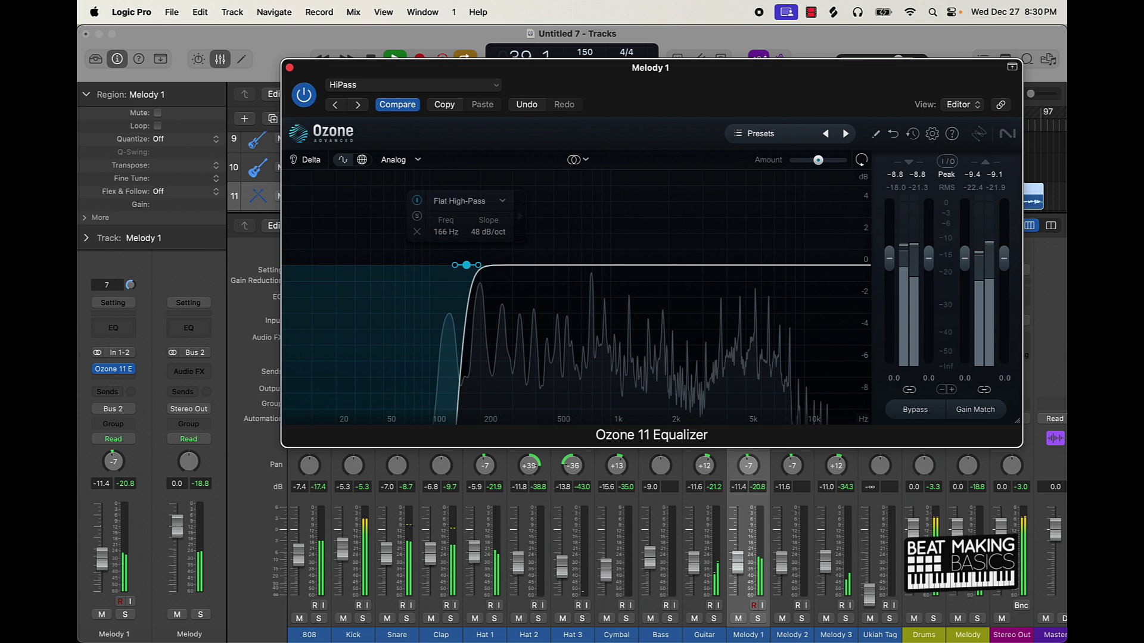
pyautogui.click(290, 67)
# - Copy Melody 1's high-pass equalizer to the Melody 2 channel and close its window
pyautogui.moveTo(761, 343)
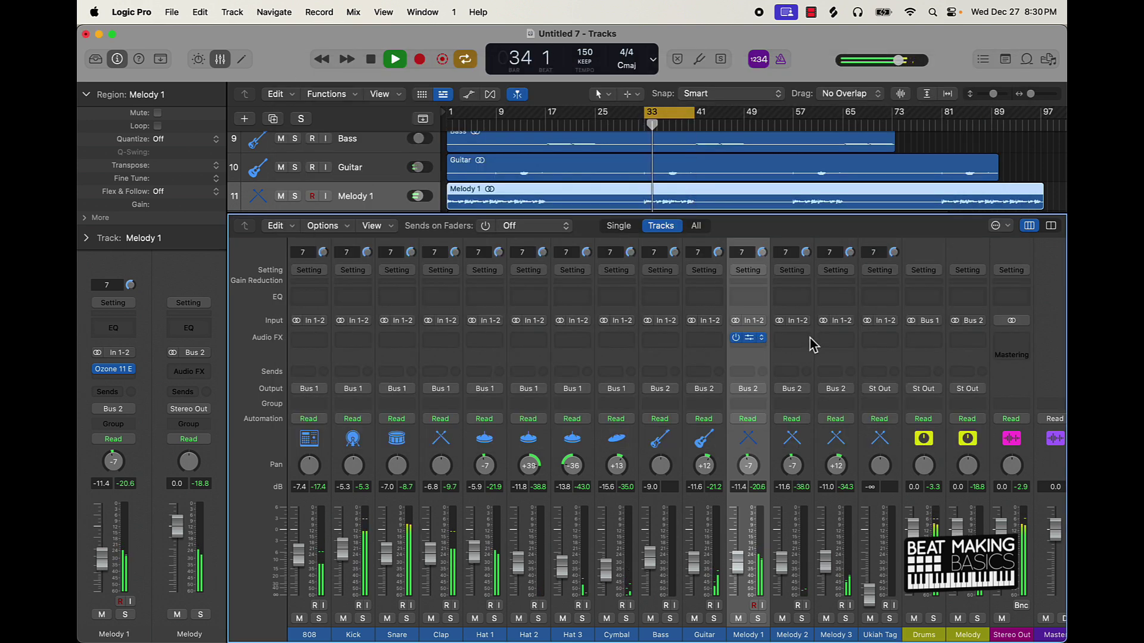
pyautogui.moveTo(762, 345); pyautogui.dragTo(797, 340)
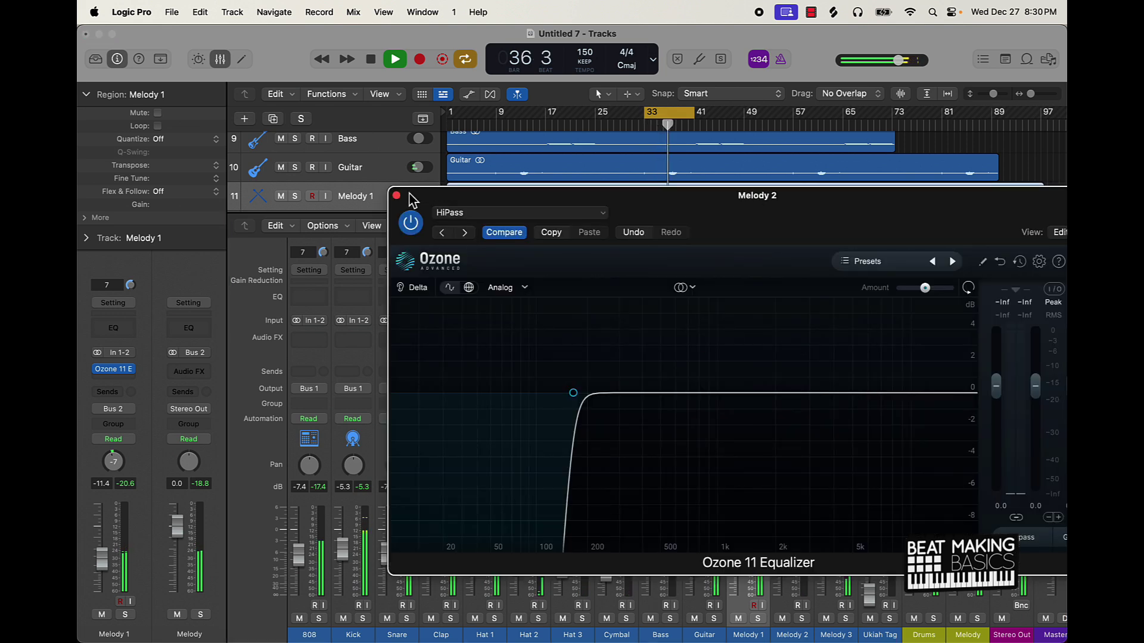
pyautogui.click(396, 196)
# - Copy the equalizer from Melody 2 to Melody 3, set its high-pass cutoff to 284 Hz and close its window
pyautogui.moveTo(790, 343)
pyautogui.moveTo(790, 347); pyautogui.dragTo(835, 337)
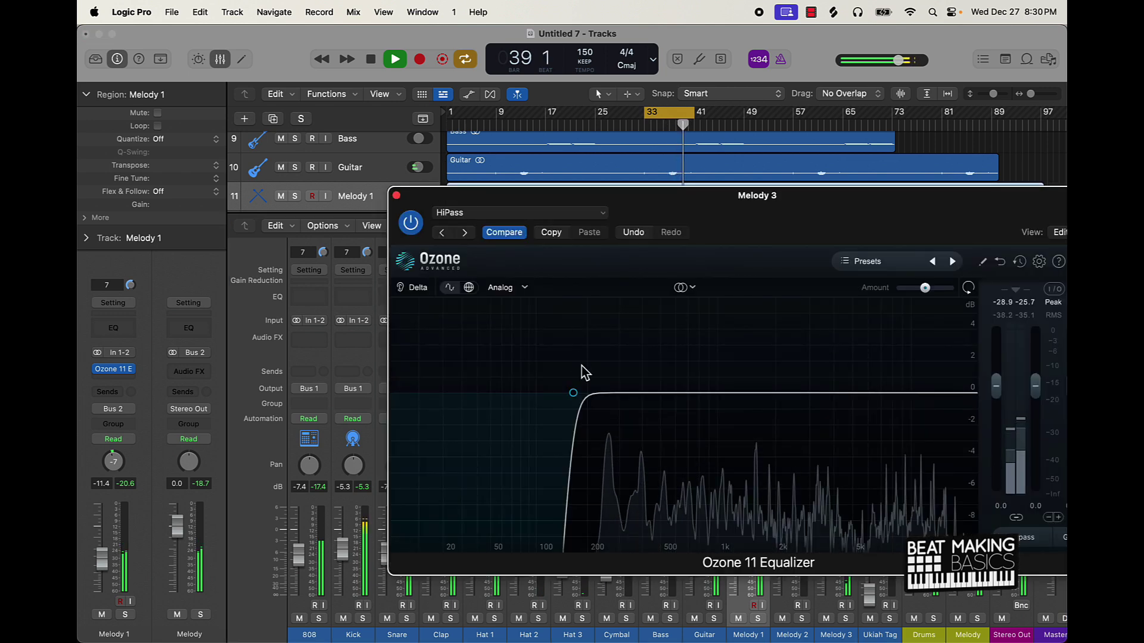
pyautogui.moveTo(574, 392); pyautogui.dragTo(617, 392)
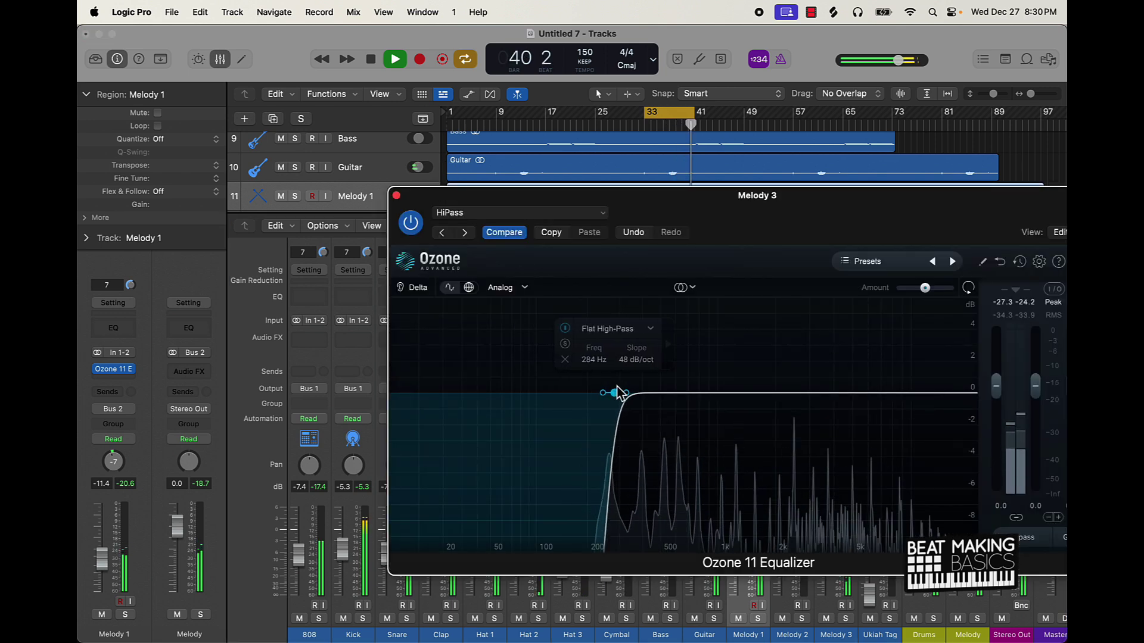
pyautogui.click(397, 195)
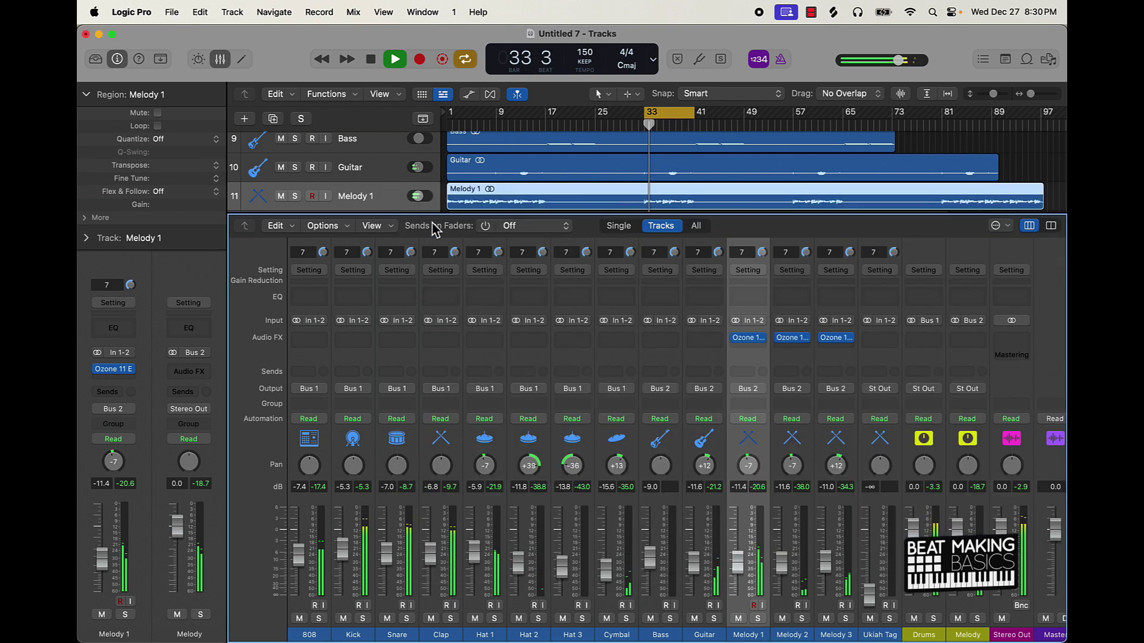
# - Copy Melody 1's equalizer to the Guitar channel and set its high-pass cutoff to 281 Hz
pyautogui.moveTo(748, 337); pyautogui.dragTo(708, 337)
pyautogui.click(707, 337)
pyautogui.moveTo(581, 400)
pyautogui.moveTo(581, 400); pyautogui.dragTo(615, 403)
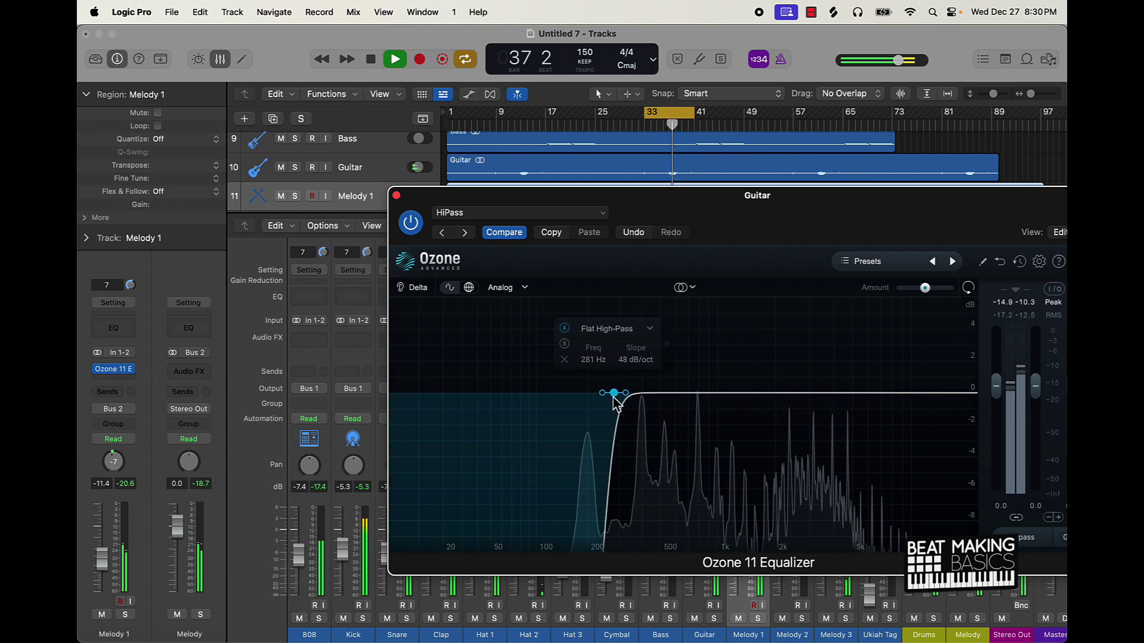
# - Stop playback and review the high-pass curve in the Guitar channel's equalizer, then close its window
pyautogui.click(397, 195)
pyautogui.press('space')
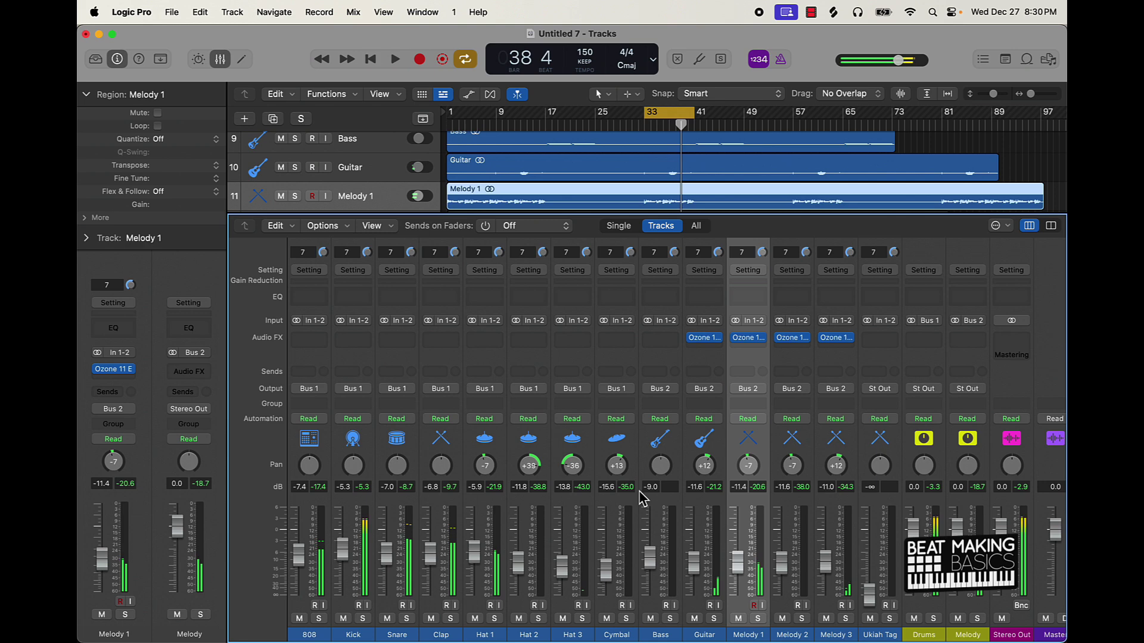
pyautogui.click(708, 340)
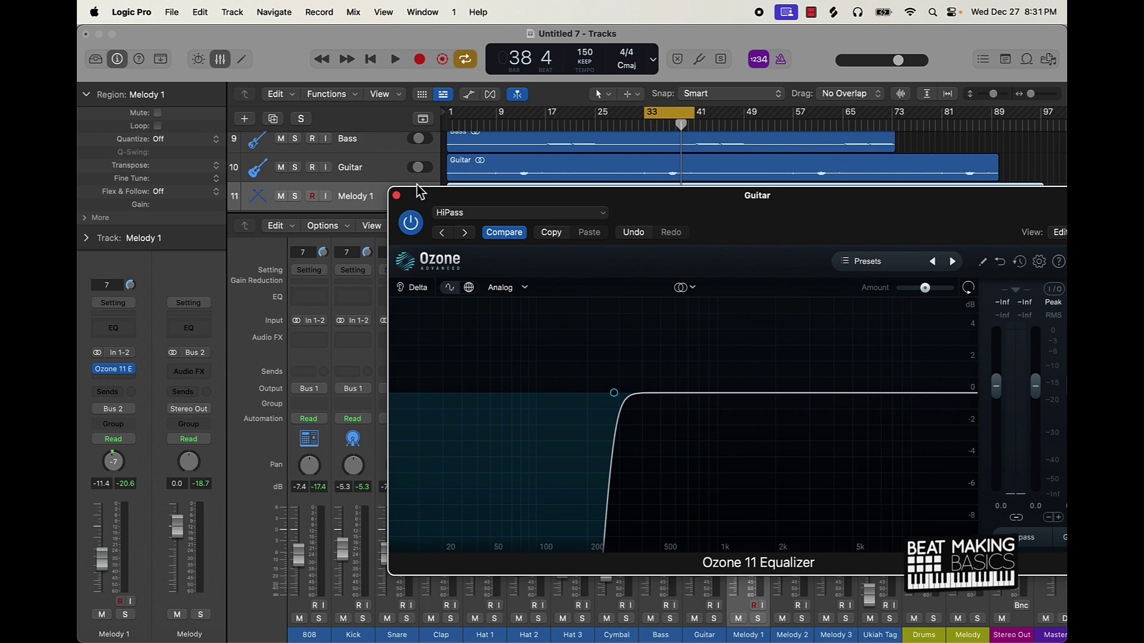
pyautogui.moveTo(433, 197); pyautogui.dragTo(631, 128)
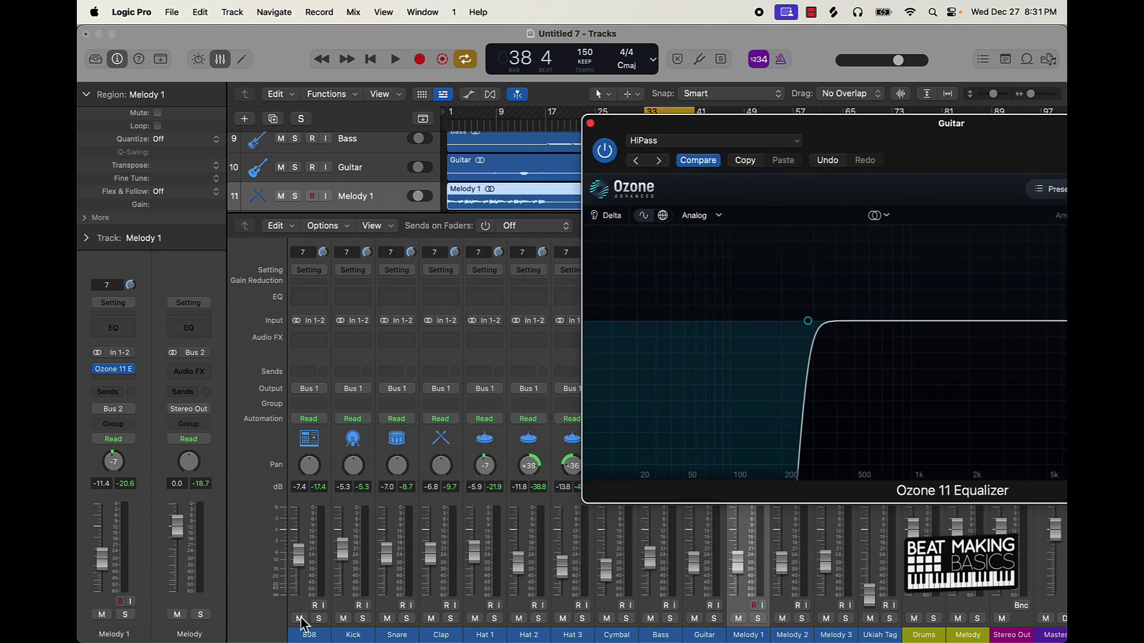
pyautogui.click(590, 124)
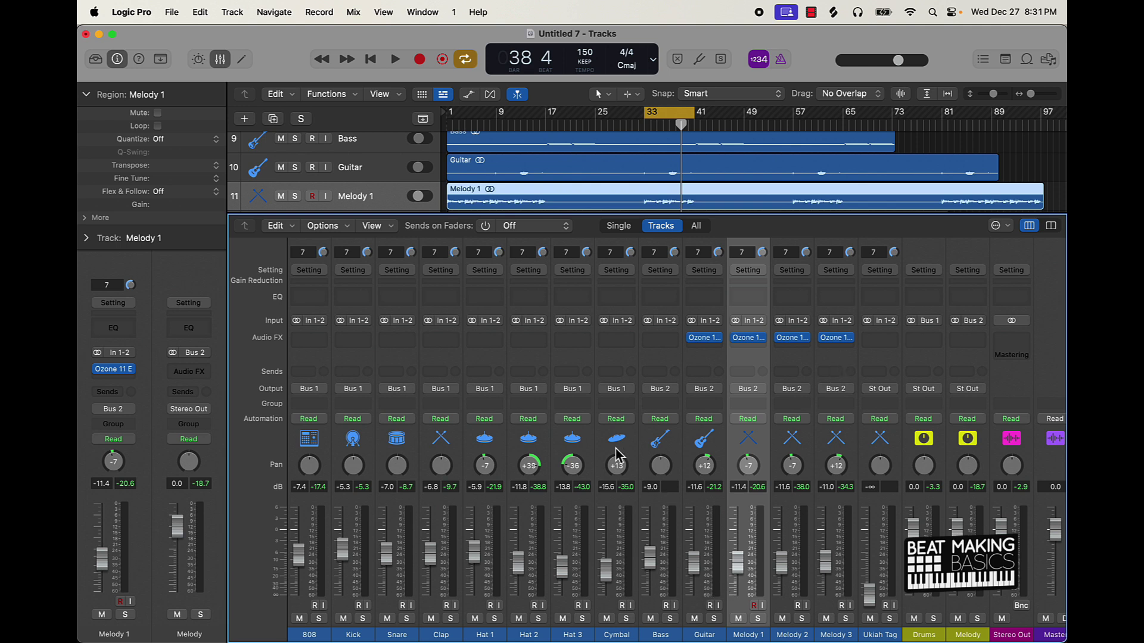
# - Insert a stereo Ozone 11 Equalizer on the Hat 1 channel, load the HiPass preset and close its window
pyautogui.click(488, 344)
pyautogui.moveTo(507, 367)
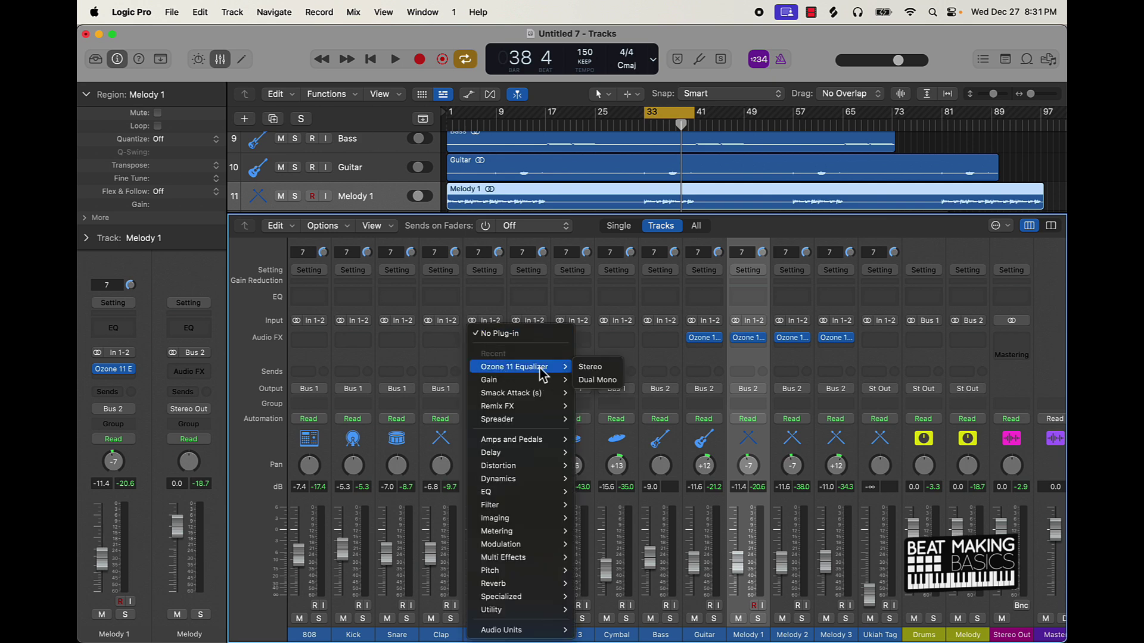
pyautogui.click(598, 371)
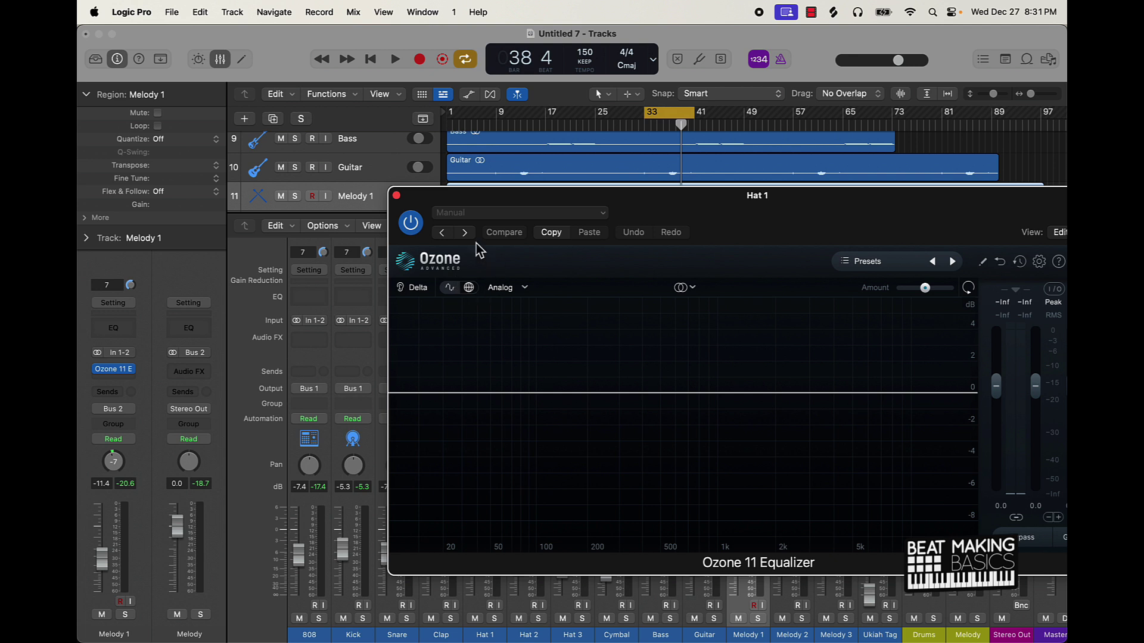
pyautogui.click(466, 213)
pyautogui.click(471, 484)
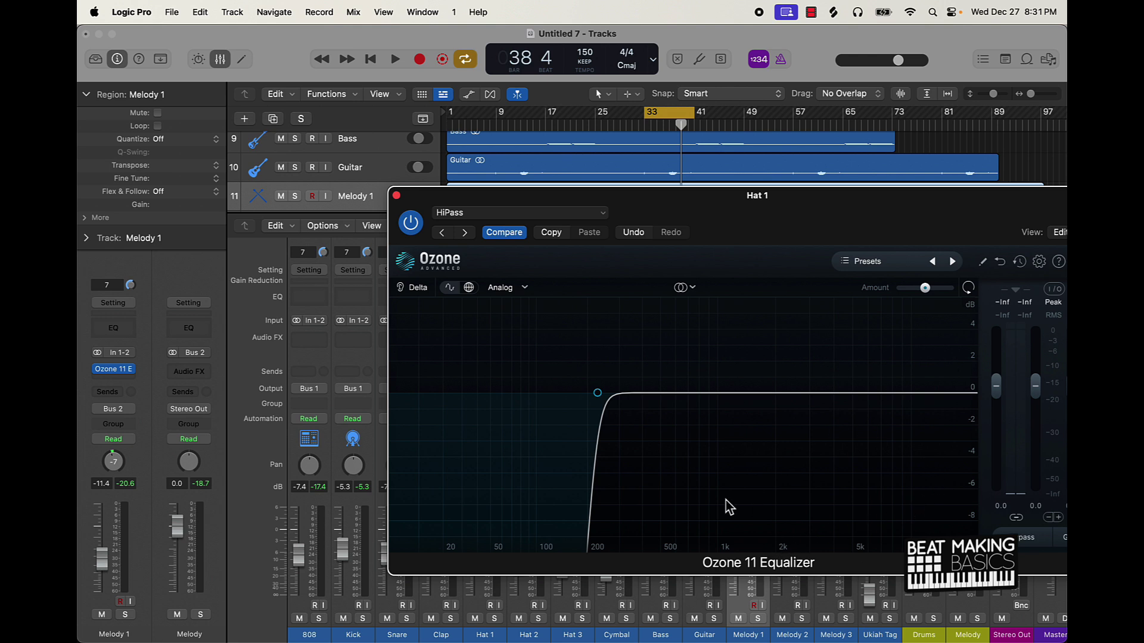
pyautogui.click(396, 195)
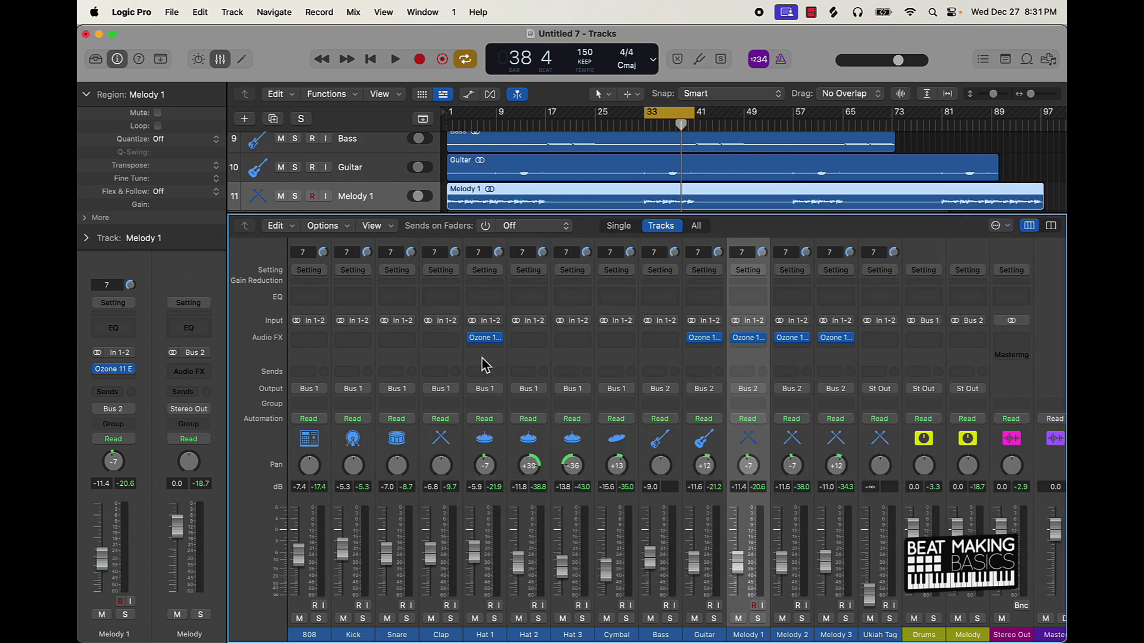
# - Copy Hat 1's high-pass equalizer to the Hat 2 and Hat 3 channels, closing each plug-in window
pyautogui.moveTo(485, 339); pyautogui.dragTo(528, 336)
pyautogui.click(528, 338)
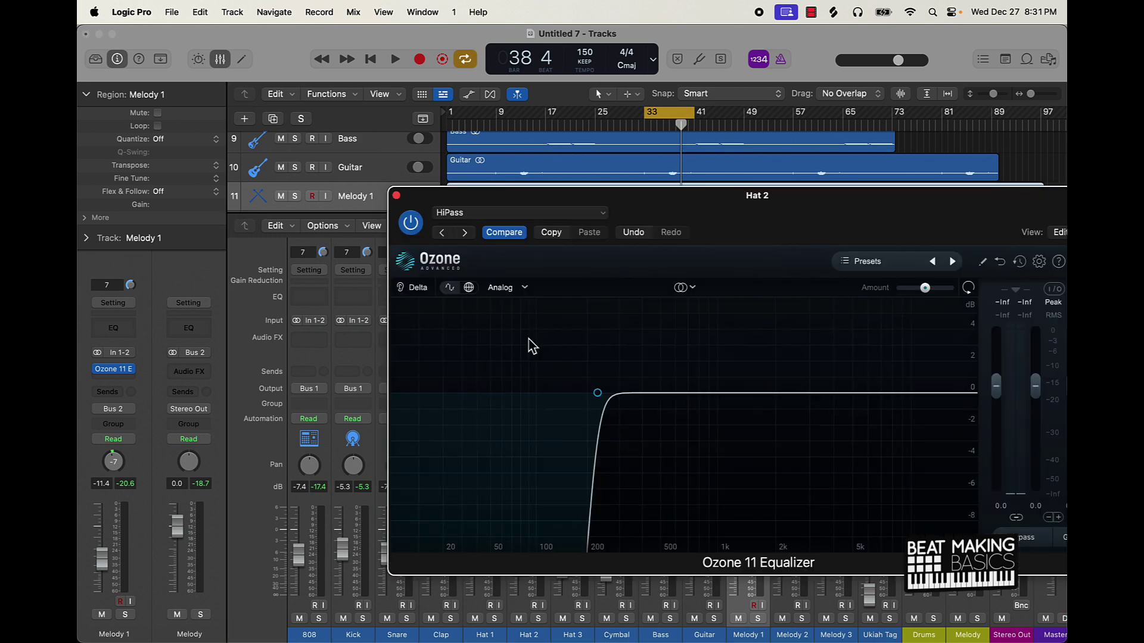
pyautogui.click(397, 196)
pyautogui.moveTo(526, 344); pyautogui.dragTo(572, 338)
pyautogui.click(572, 337)
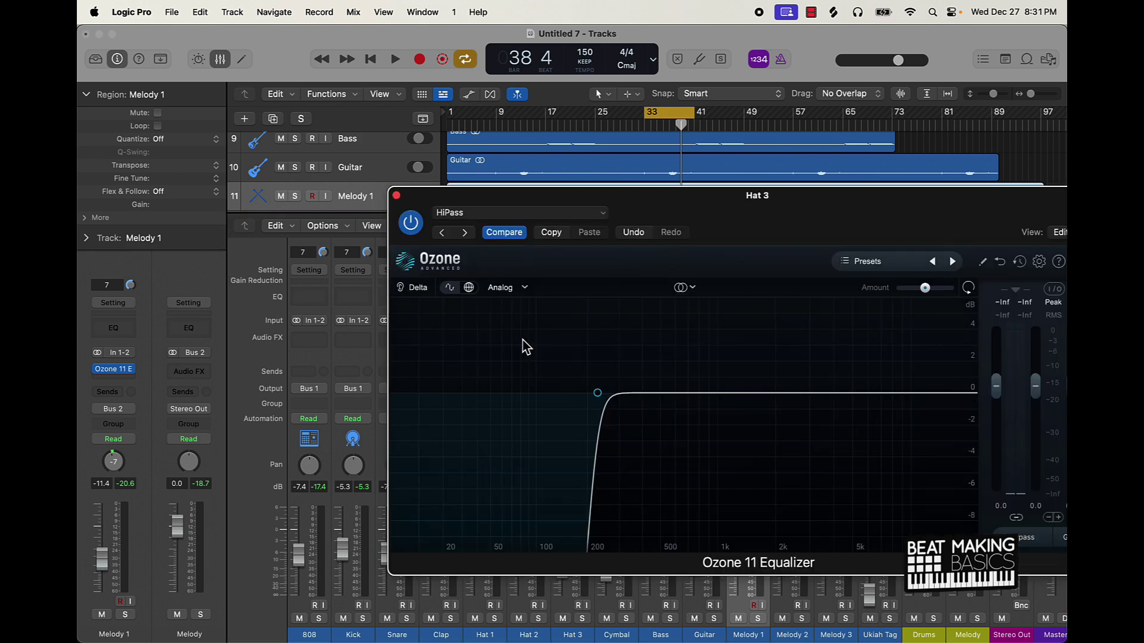
pyautogui.click(397, 196)
# - Copy Hat 1's high-pass equalizer to the Snare and Clap channels
pyautogui.moveTo(486, 346)
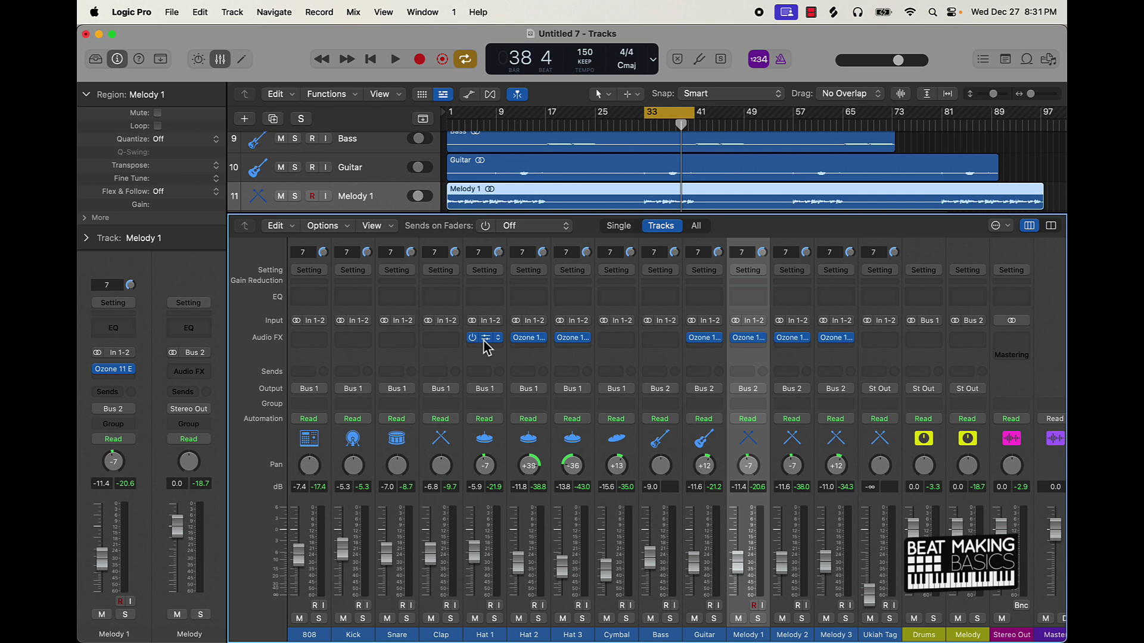
pyautogui.moveTo(485, 341); pyautogui.dragTo(397, 339)
pyautogui.click(444, 337)
pyautogui.click(397, 196)
# - Set the Snare equalizer's high-pass cutoff to 198 Hz during playback, close its window and stop playback
pyautogui.click(397, 338)
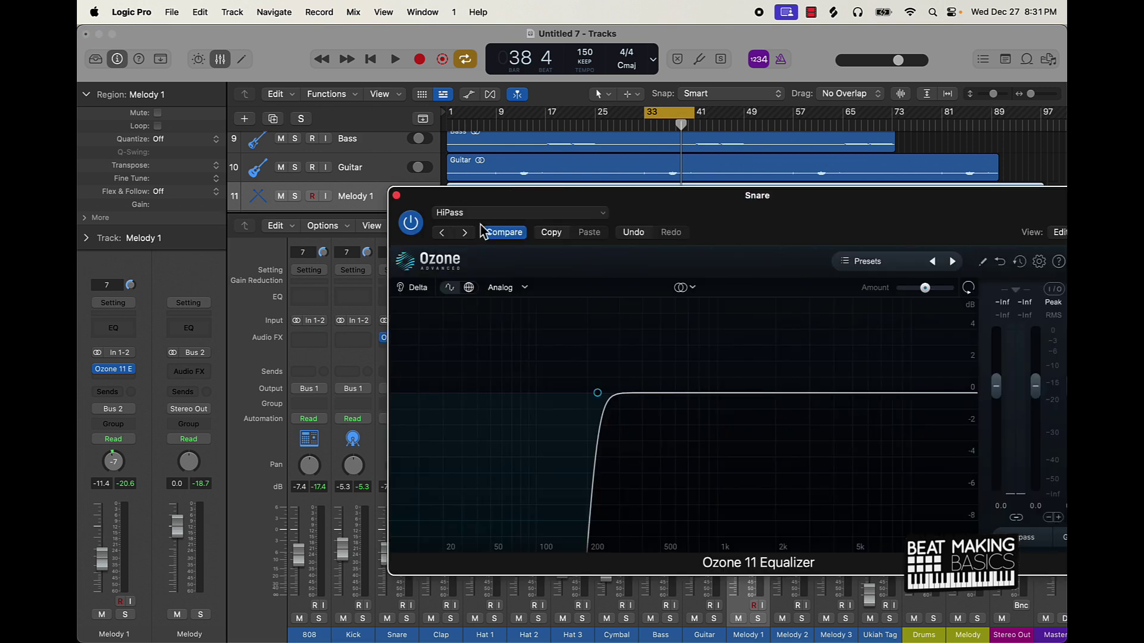
pyautogui.press('space')
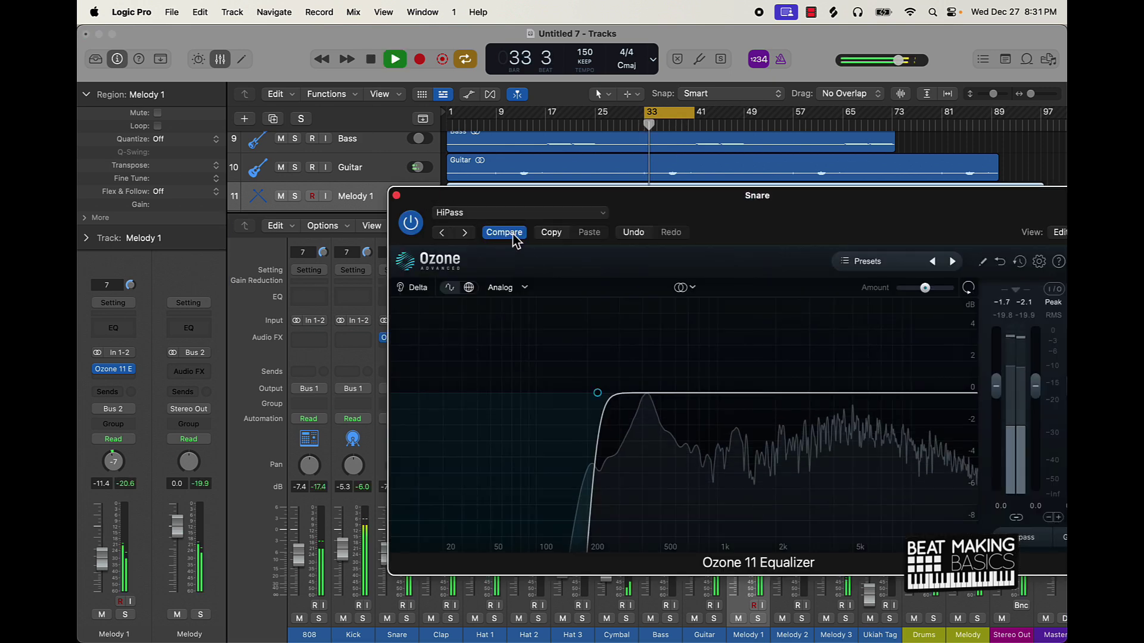
pyautogui.moveTo(599, 394)
pyautogui.moveTo(599, 394); pyautogui.dragTo(588, 394)
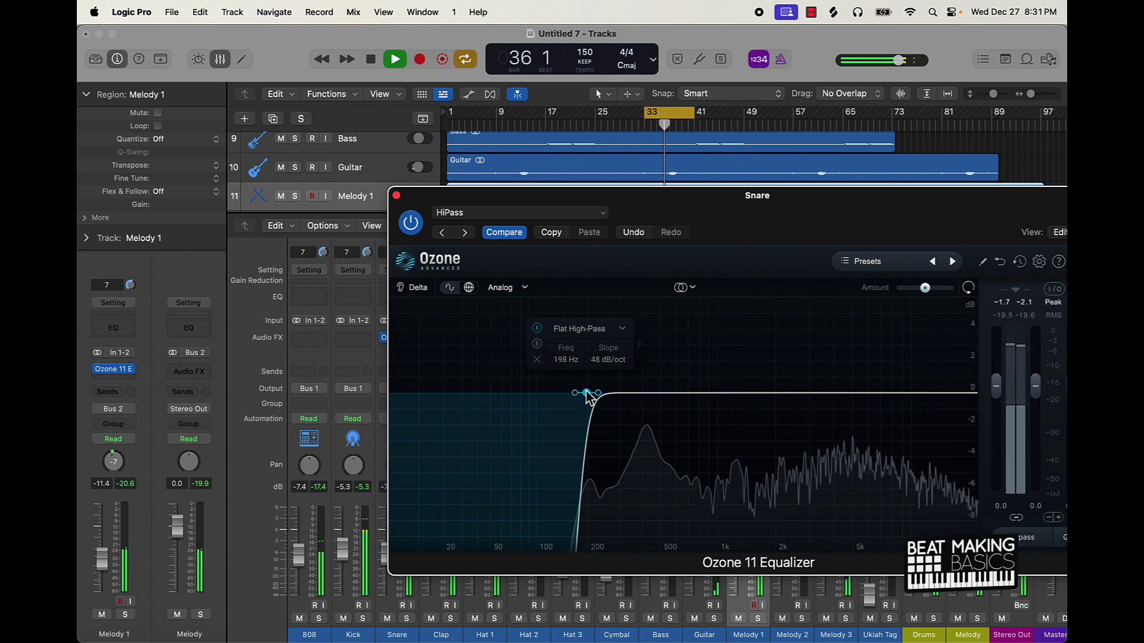
pyautogui.click(396, 196)
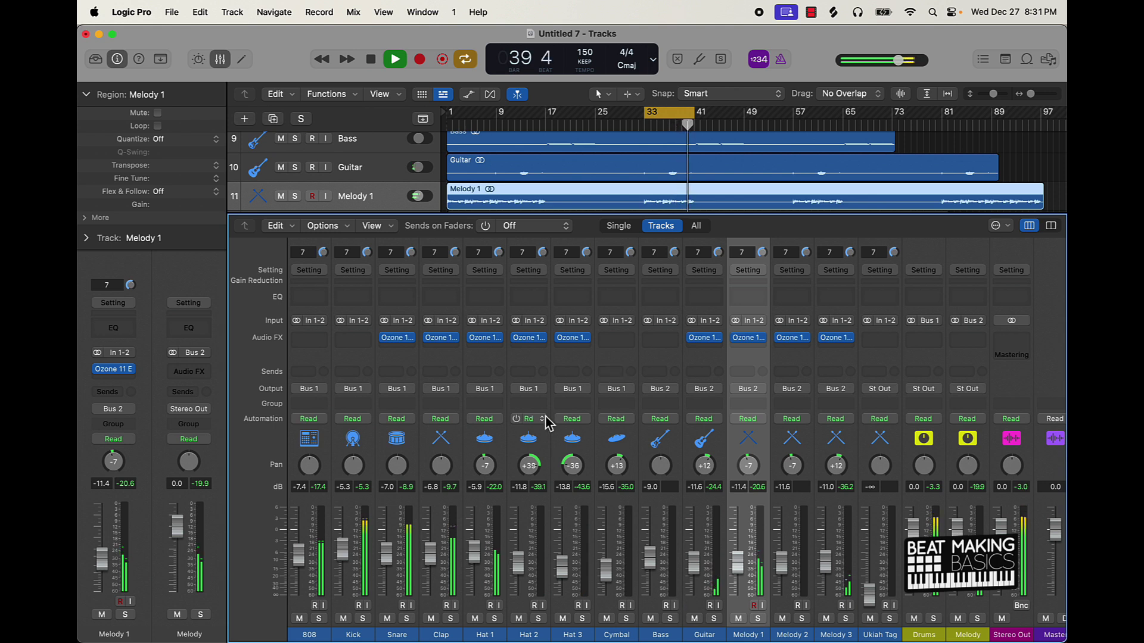
pyautogui.press('space')
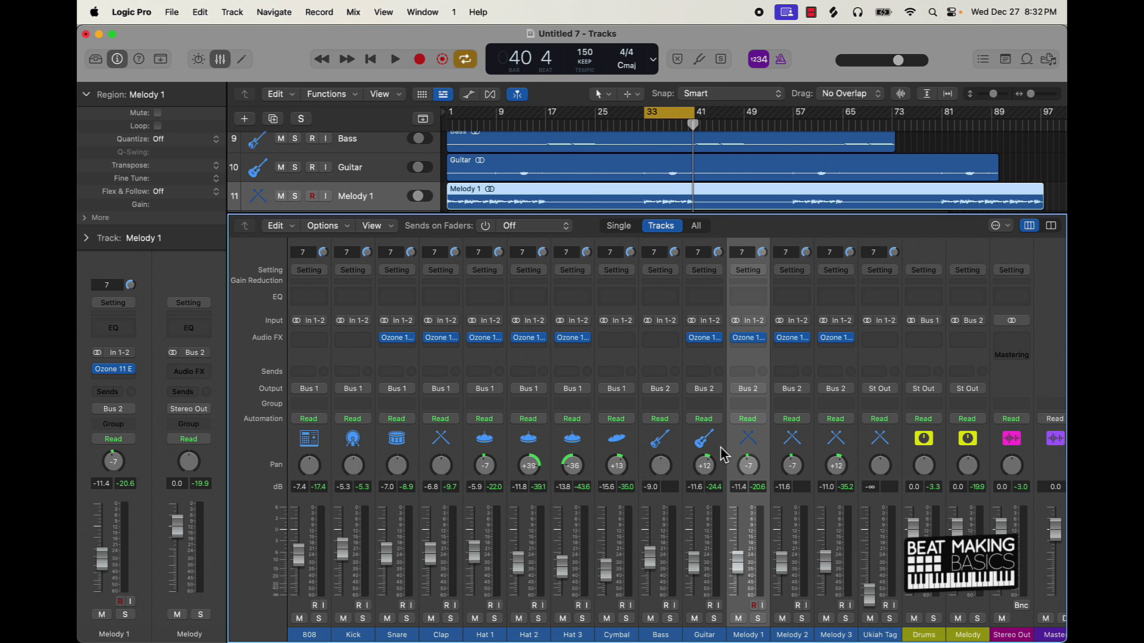
# - Select the Melody 1 and Melody 2 channels together and add a send to Bus 3 on both
pyautogui.keyDown('shift'); pyautogui.click(775, 635); pyautogui.keyUp('shift')
pyautogui.click(752, 372)
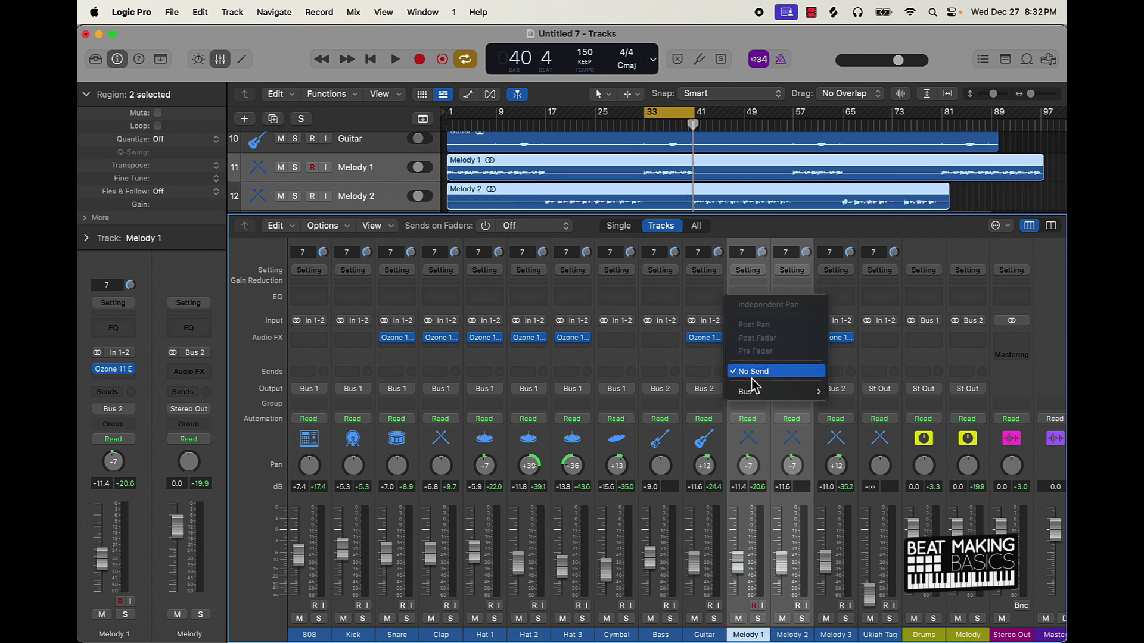
pyautogui.moveTo(753, 393)
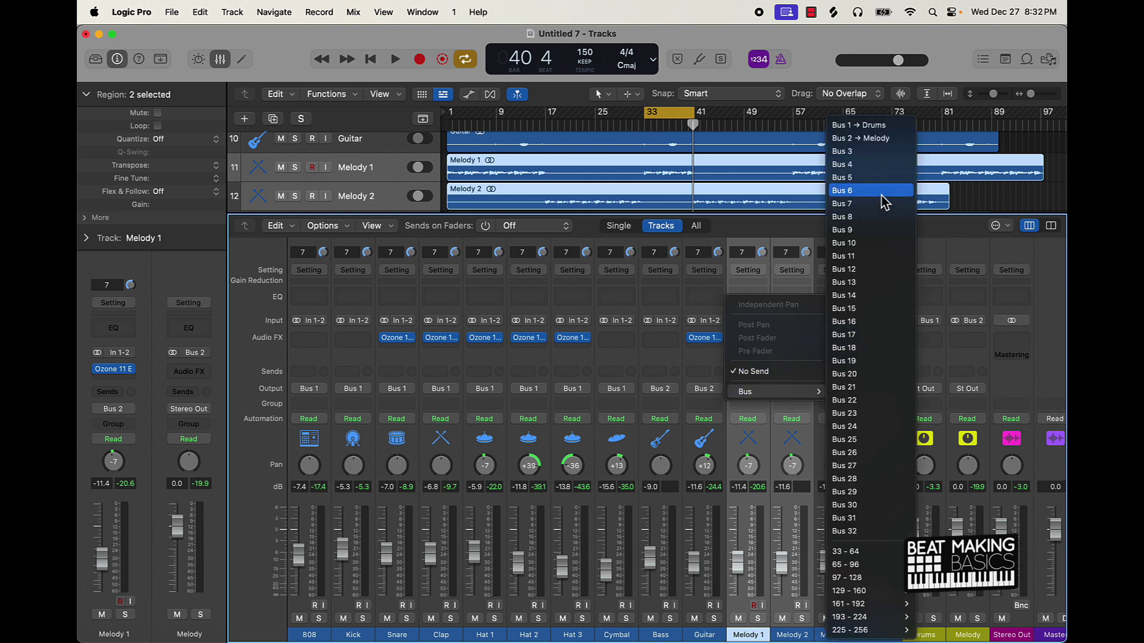
pyautogui.click(863, 153)
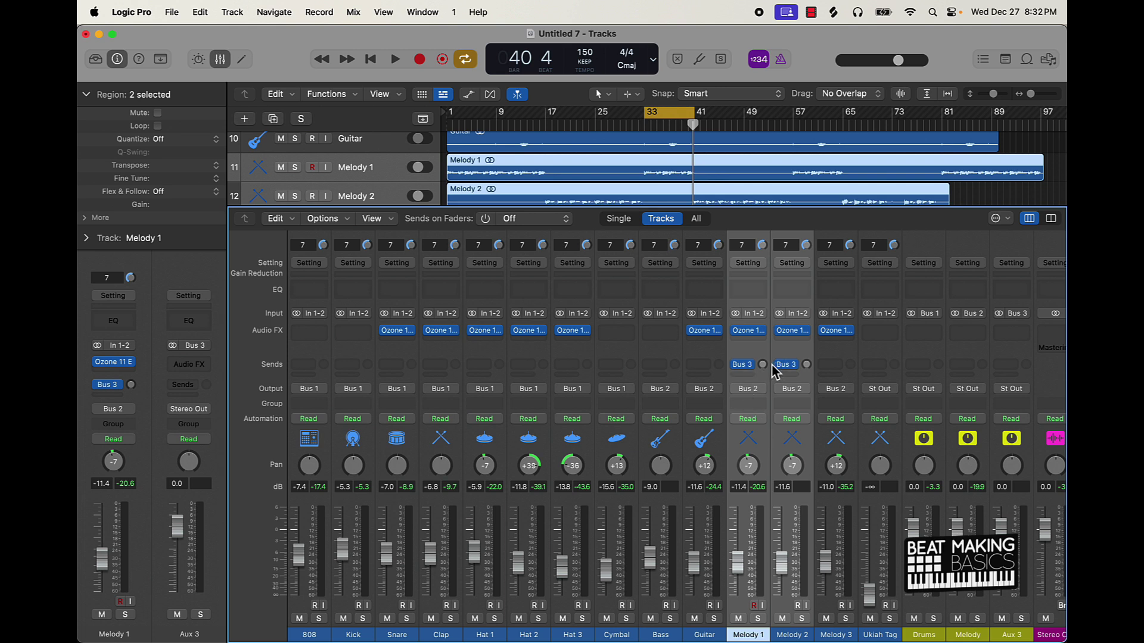
# - Insert ValhallaRoom on the Aux 3 channel with 3.1 ms predelay, 5.85 s decay and an 8600 Hz high cut, and close it
pyautogui.click(1008, 333)
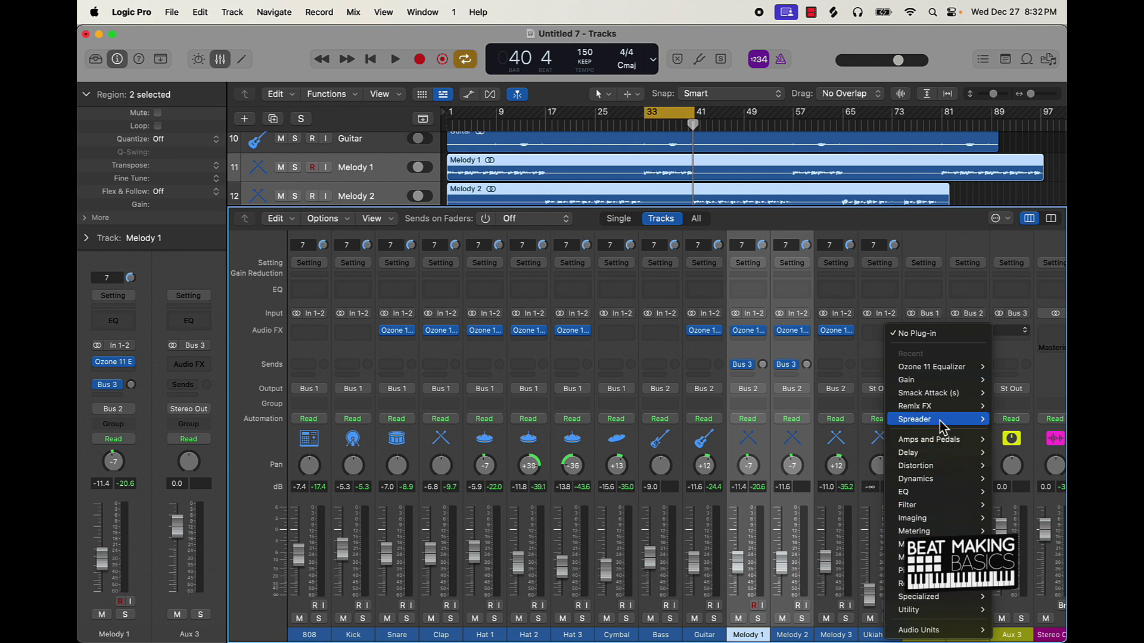
pyautogui.moveTo(949, 630)
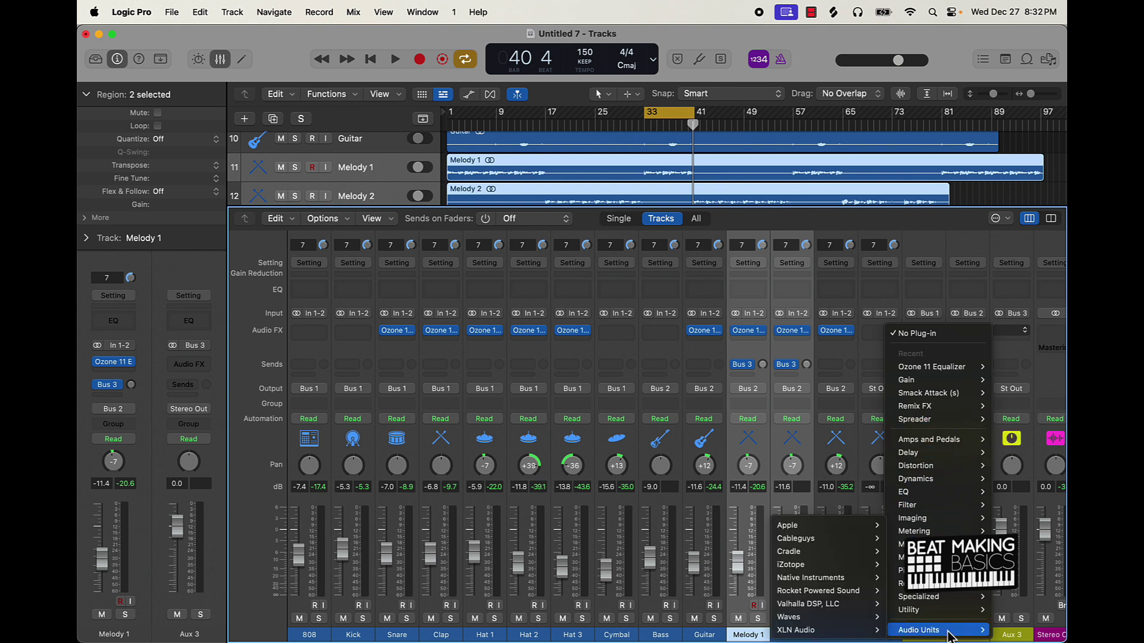
pyautogui.moveTo(864, 604)
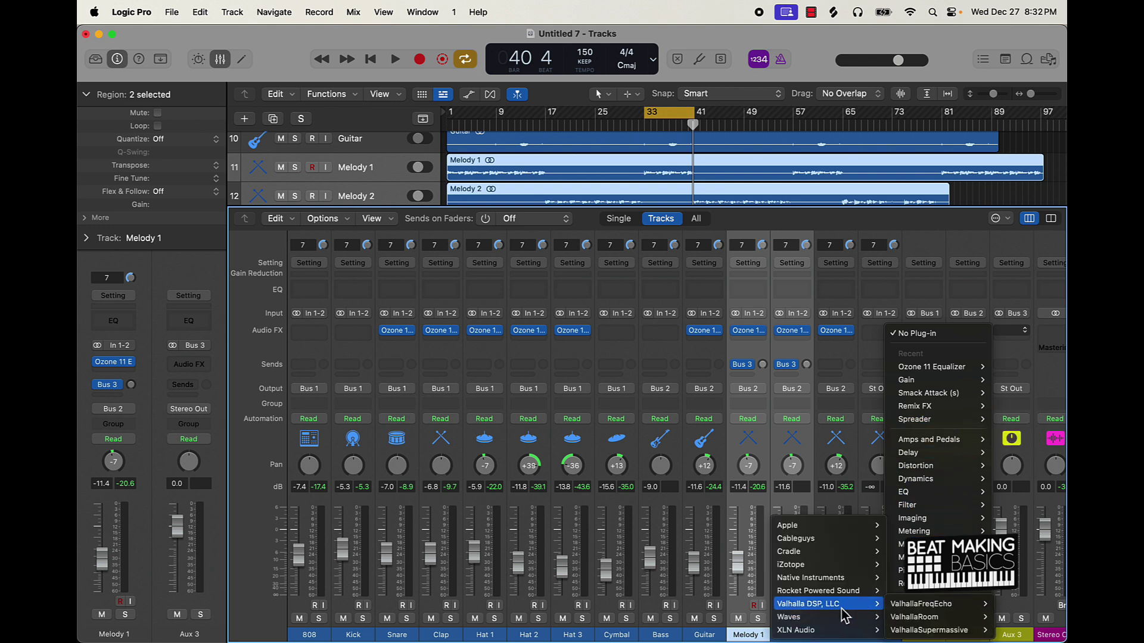
pyautogui.click(921, 617)
pyautogui.moveTo(521, 401); pyautogui.dragTo(484, 444)
pyautogui.moveTo(556, 388); pyautogui.dragTo(556, 383)
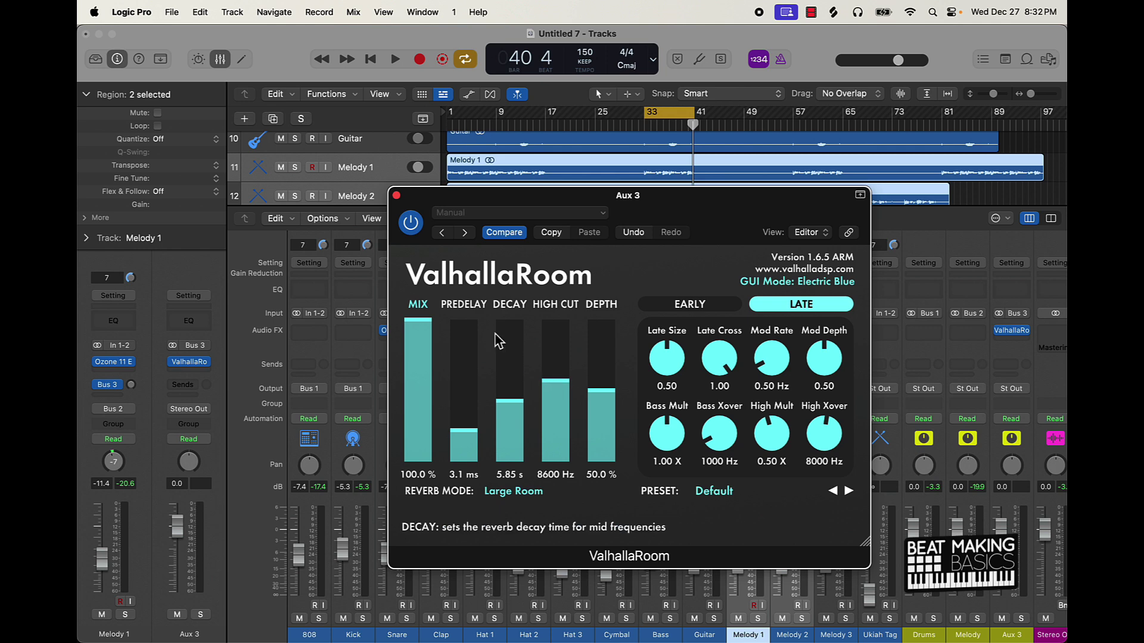
pyautogui.click(396, 195)
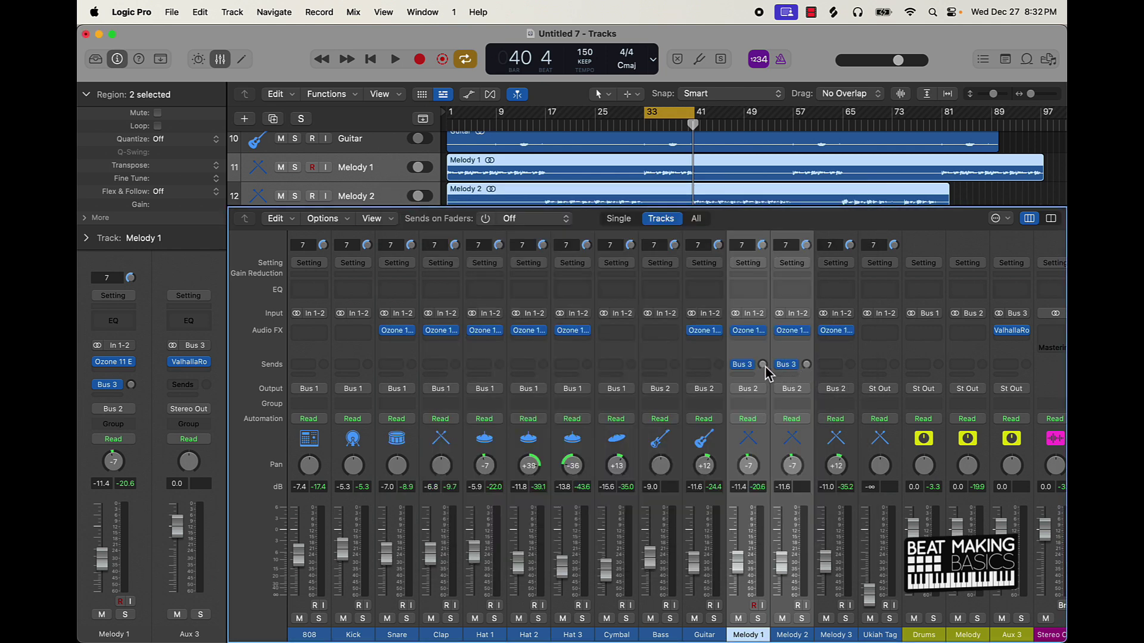
# - Raise the Bus 3 send levels of Melody 1 and Melody 2 to about -24 dB while the loop plays
pyautogui.moveTo(763, 364)
pyautogui.mouseDown()
pyautogui.moveTo(763, 387)
pyautogui.moveTo(762, 316)
pyautogui.moveTo(762, 367)
pyautogui.mouseUp()
pyautogui.press('space')
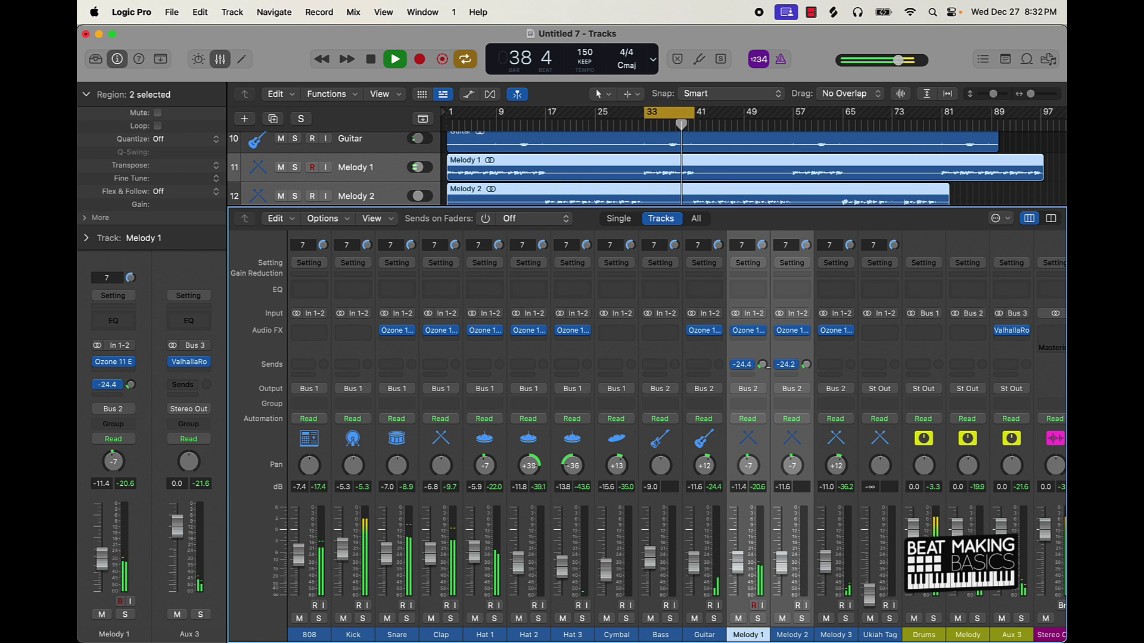
pyautogui.moveTo(762, 367); pyautogui.dragTo(769, 379)
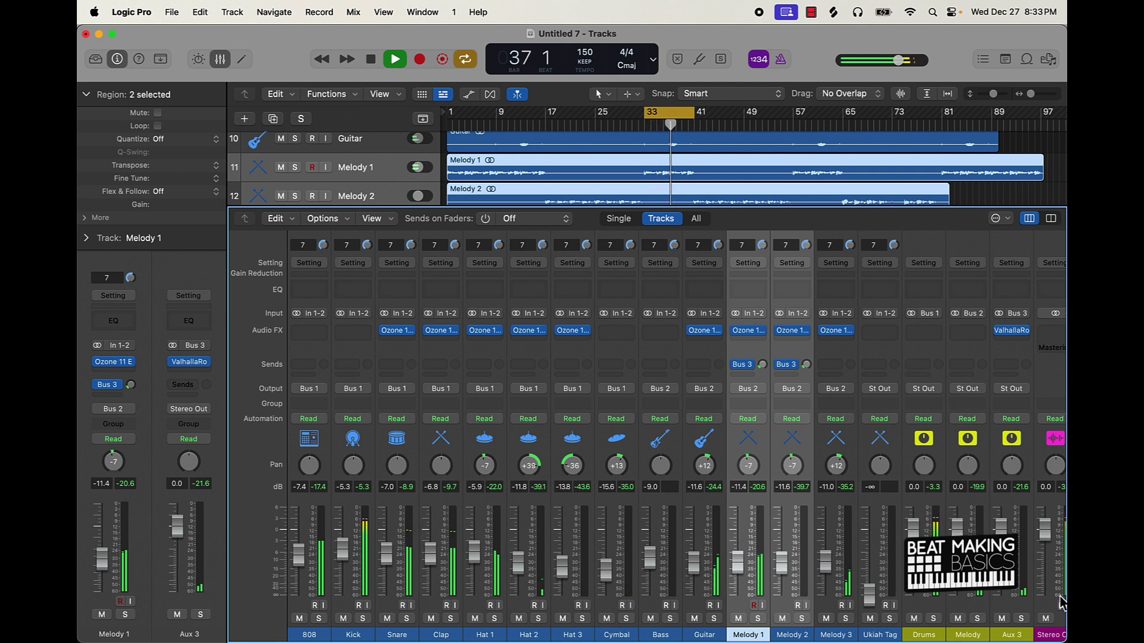
# - Rename the Aux 3 channel as Reverb, then stop playback and turn off the cycle range
pyautogui.press('Down')
pyautogui.write('Reverb')
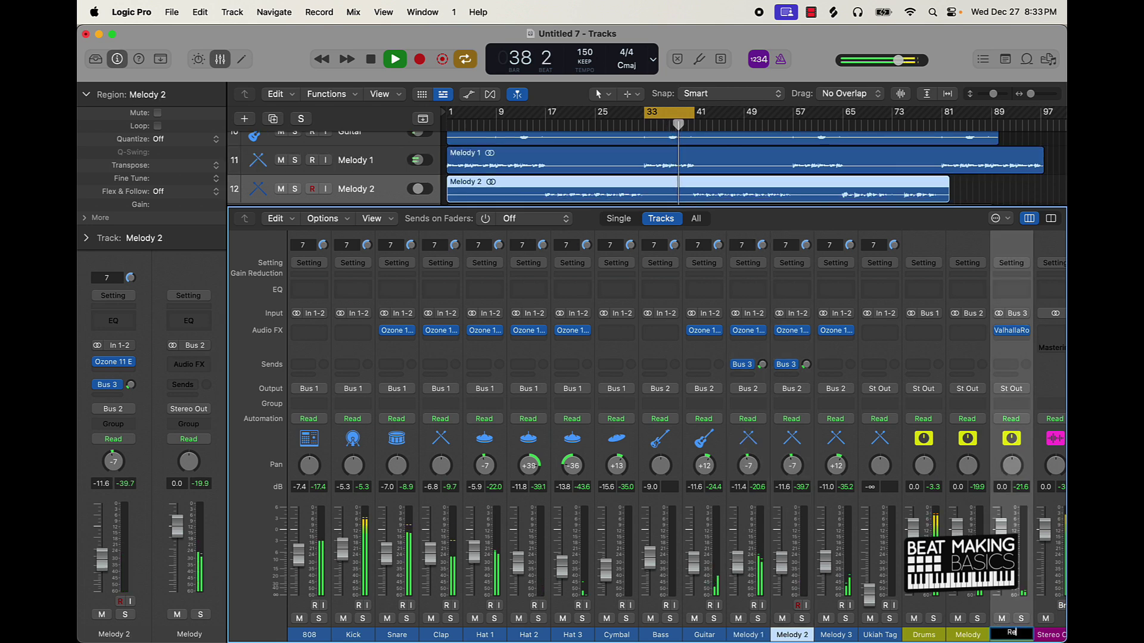
pyautogui.press('Return')
pyautogui.press('space')
pyautogui.click(665, 112)
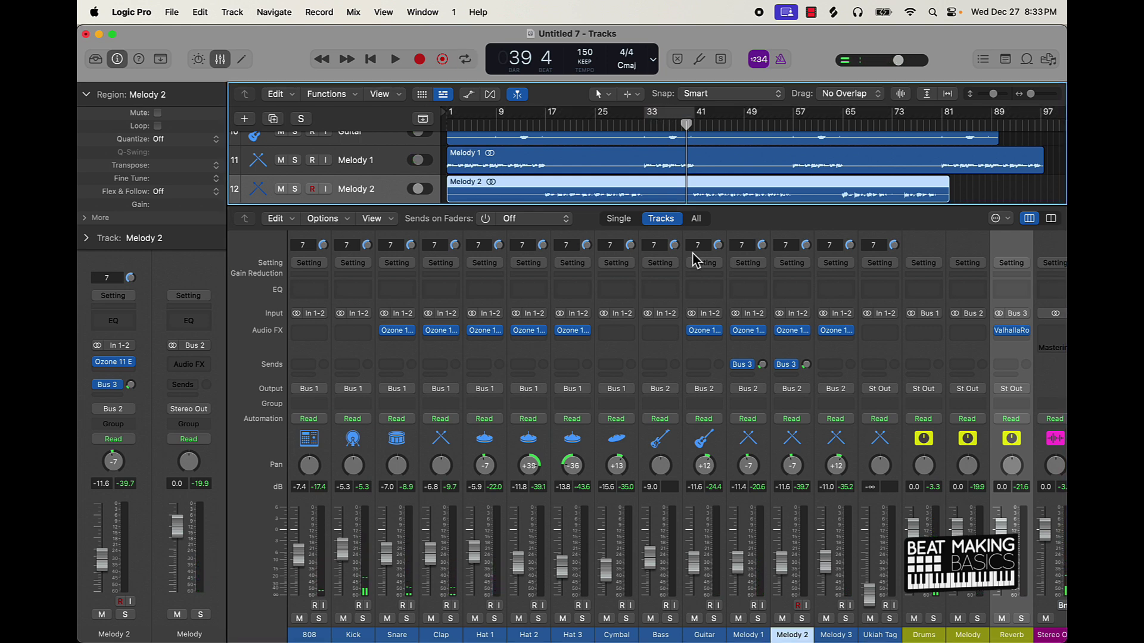
# - Insert the Waves Nx Ocean Way Nashville (s) plug-in on the Stereo Out channel and reposition its window
pyautogui.hscroll(2, 692, 257)
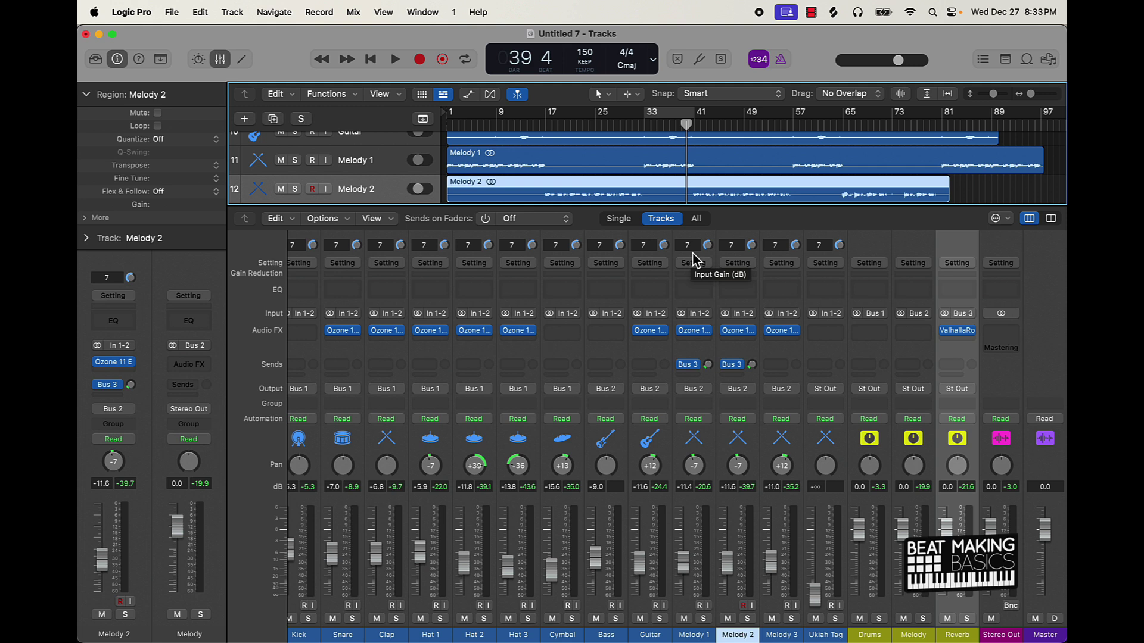
pyautogui.click(972, 189)
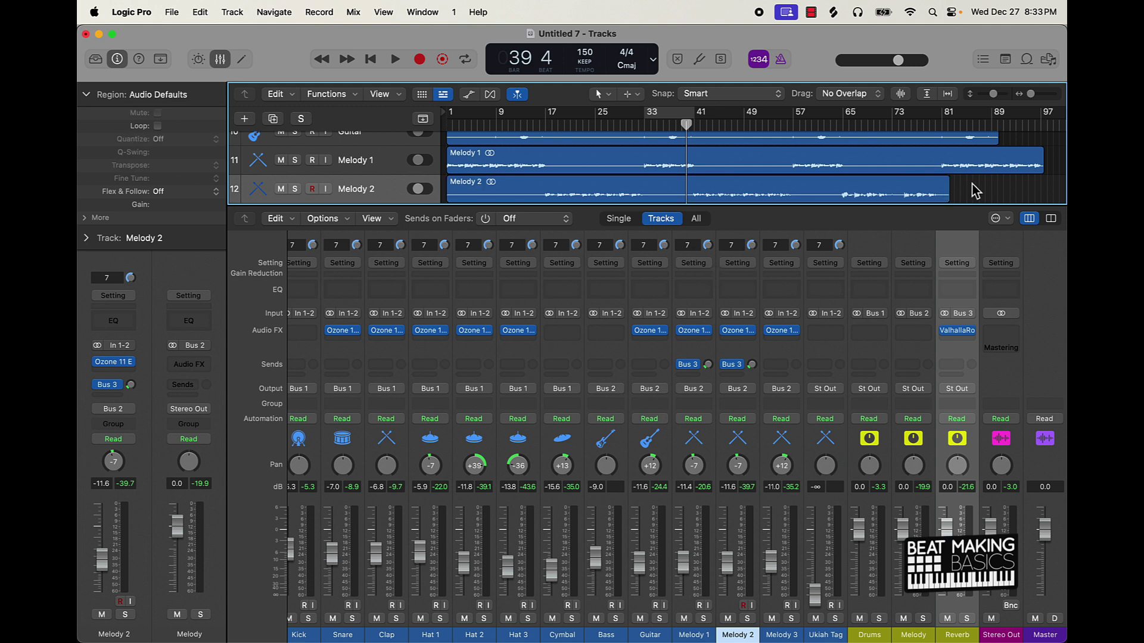
pyautogui.click(1003, 332)
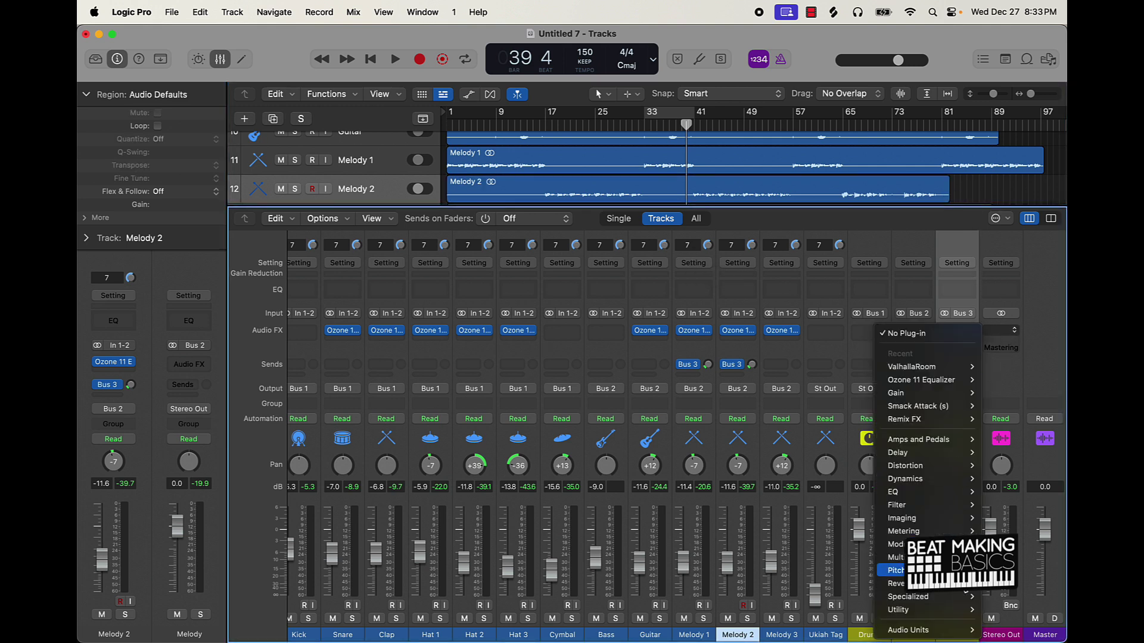
pyautogui.moveTo(895, 632)
pyautogui.moveTo(822, 619)
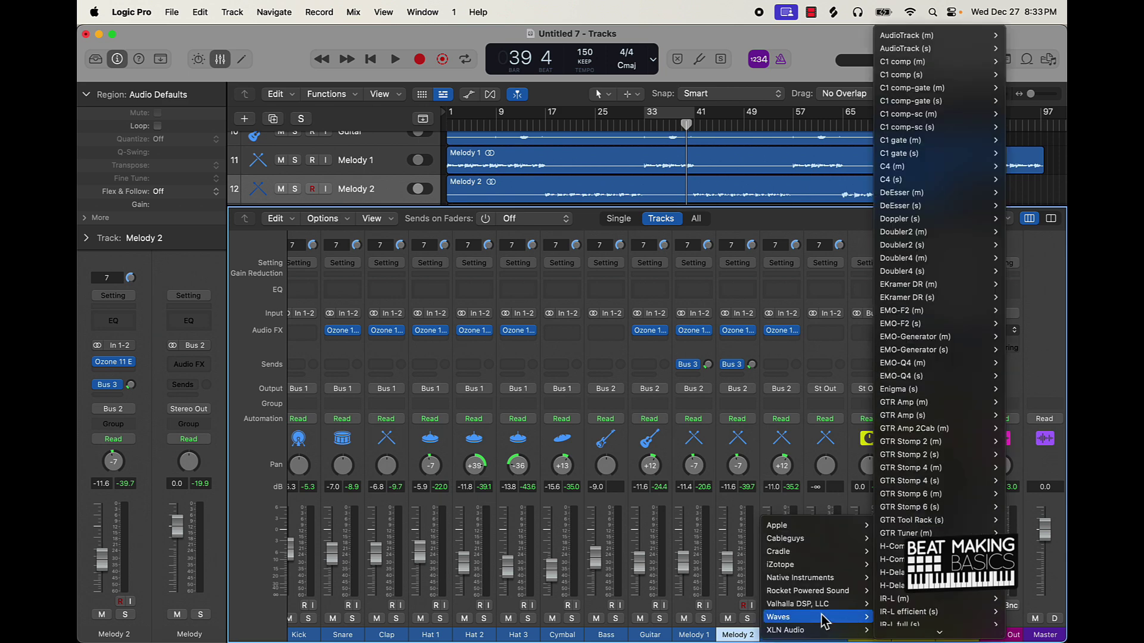
pyautogui.scroll(-12, 930, 530)
pyautogui.moveTo(929, 533)
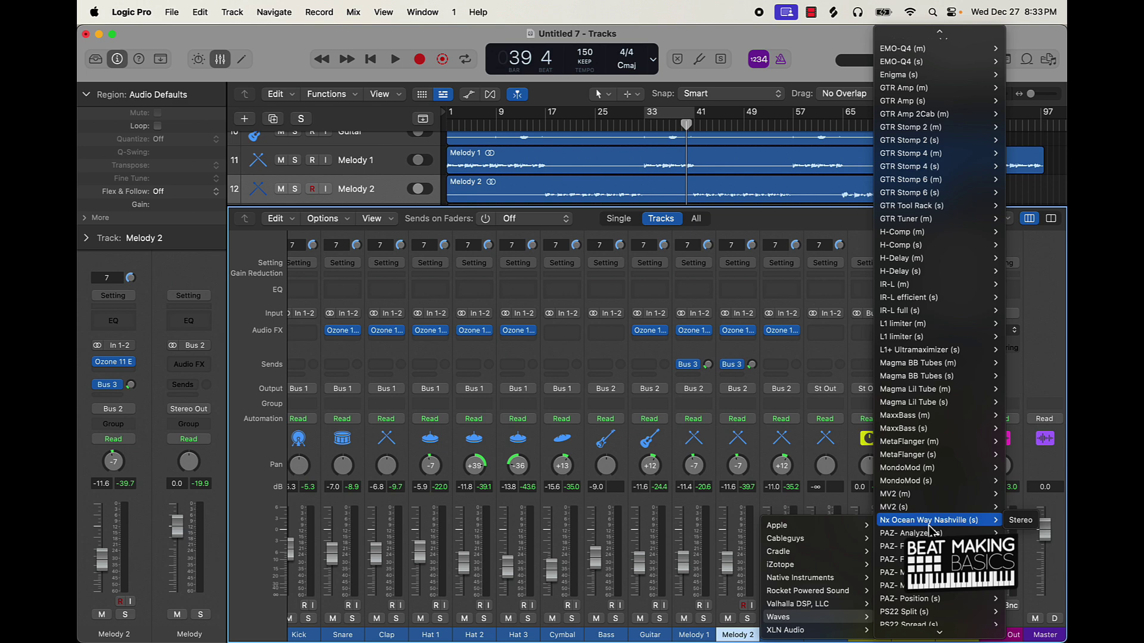
pyautogui.click(928, 525)
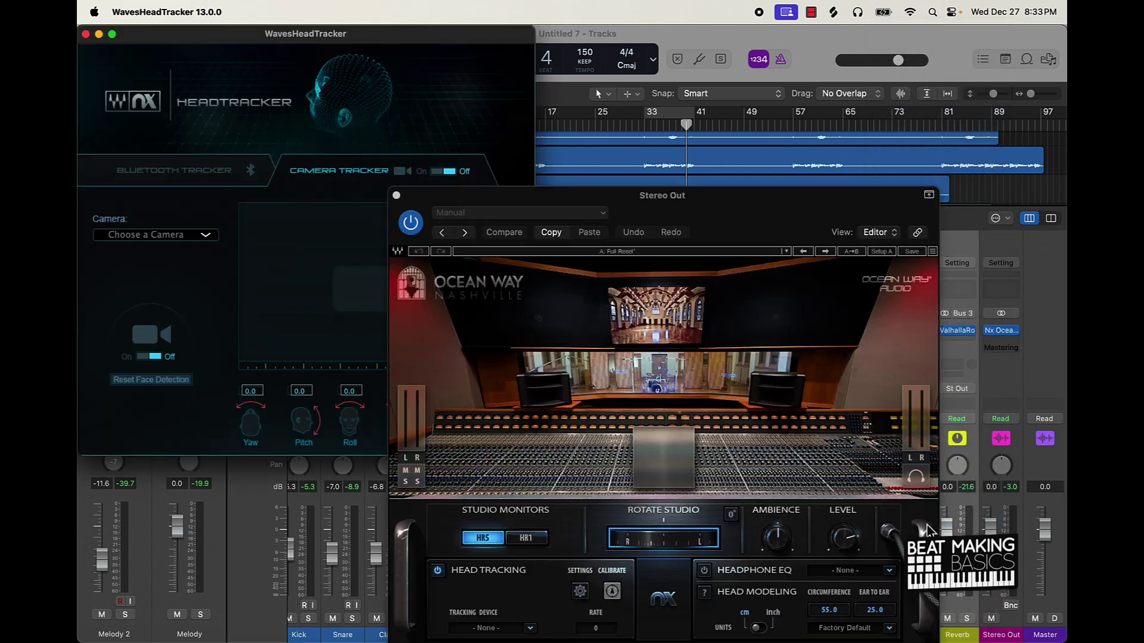
pyautogui.moveTo(703, 226); pyautogui.dragTo(451, 116)
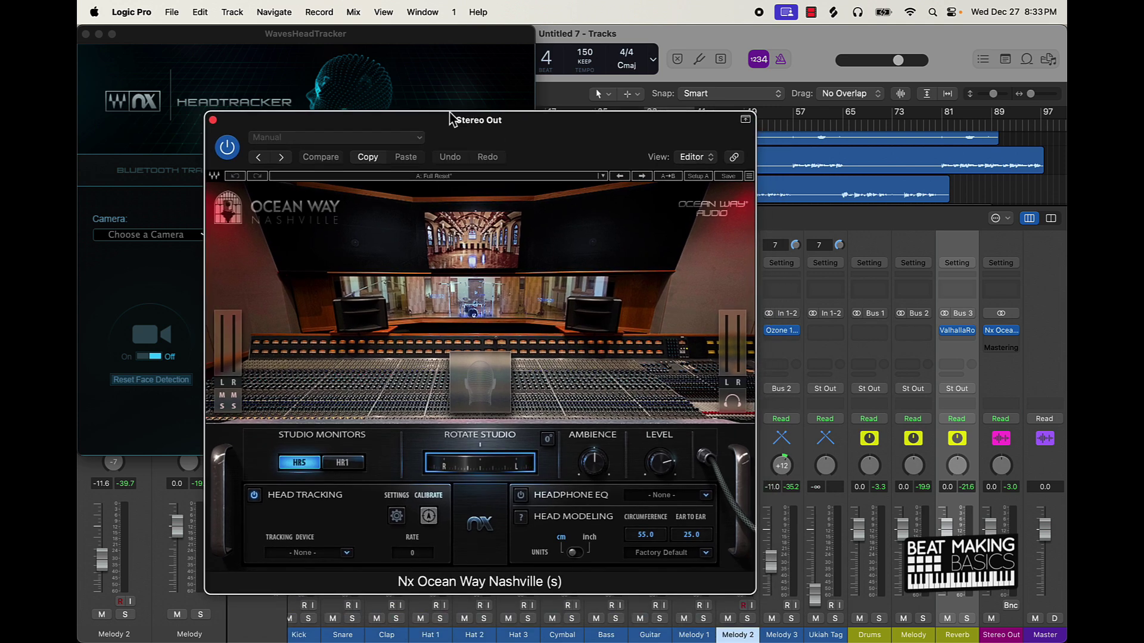
# - Close the WavesHeadTracker window and play the song from the start with the Ocean Way Nashville window moved off the channel faders
pyautogui.click(86, 34)
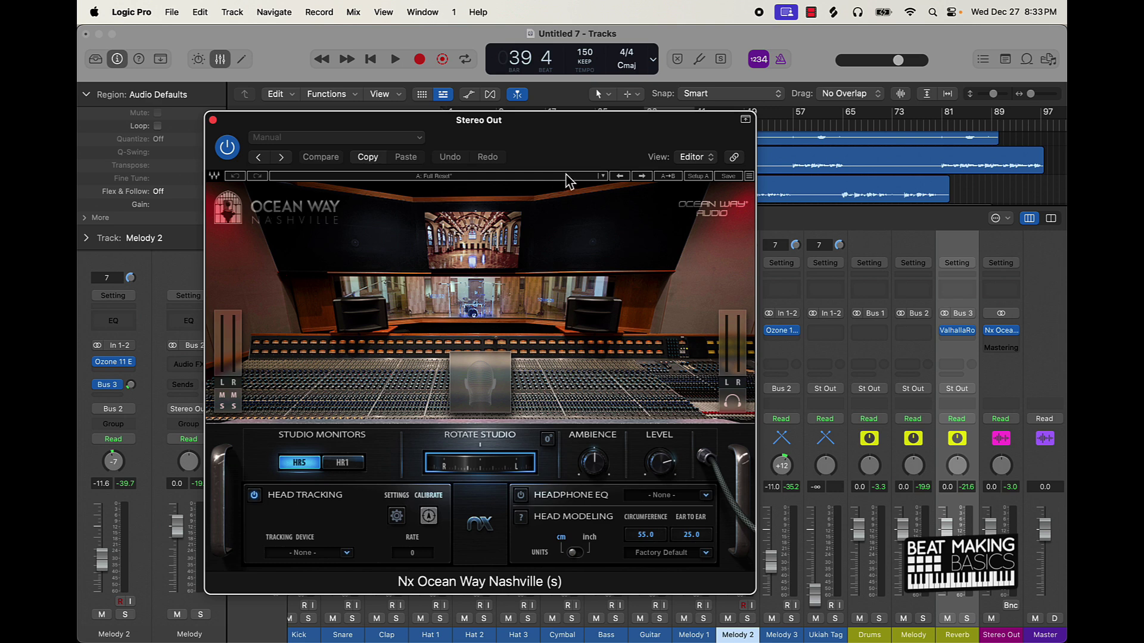
pyautogui.press('Return')
pyautogui.press('space')
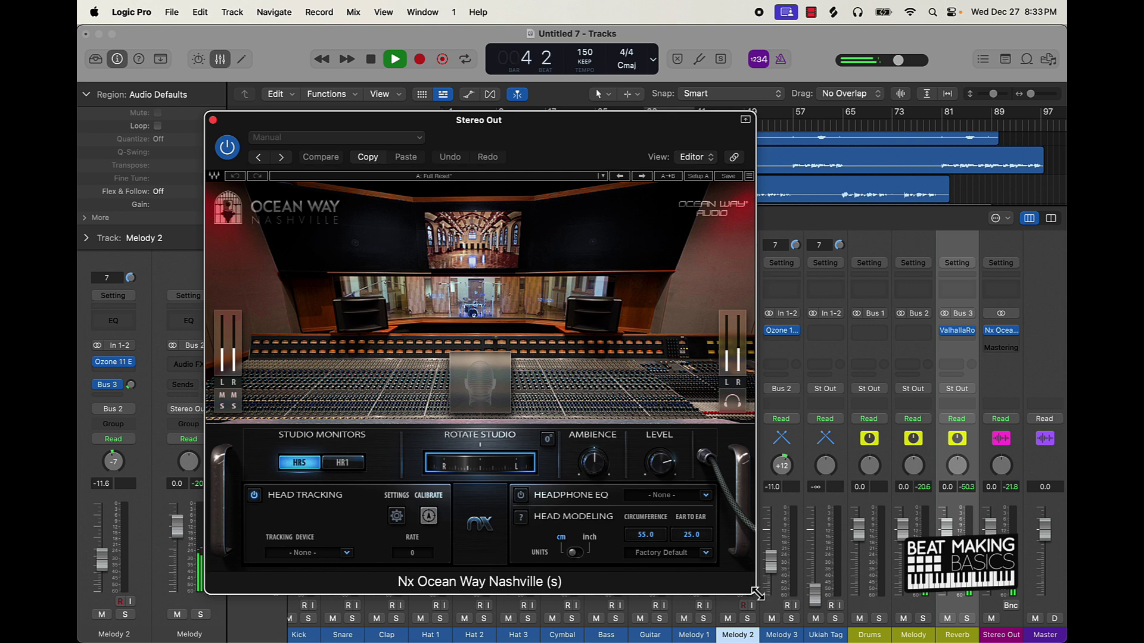
pyautogui.moveTo(544, 128); pyautogui.dragTo(774, 40)
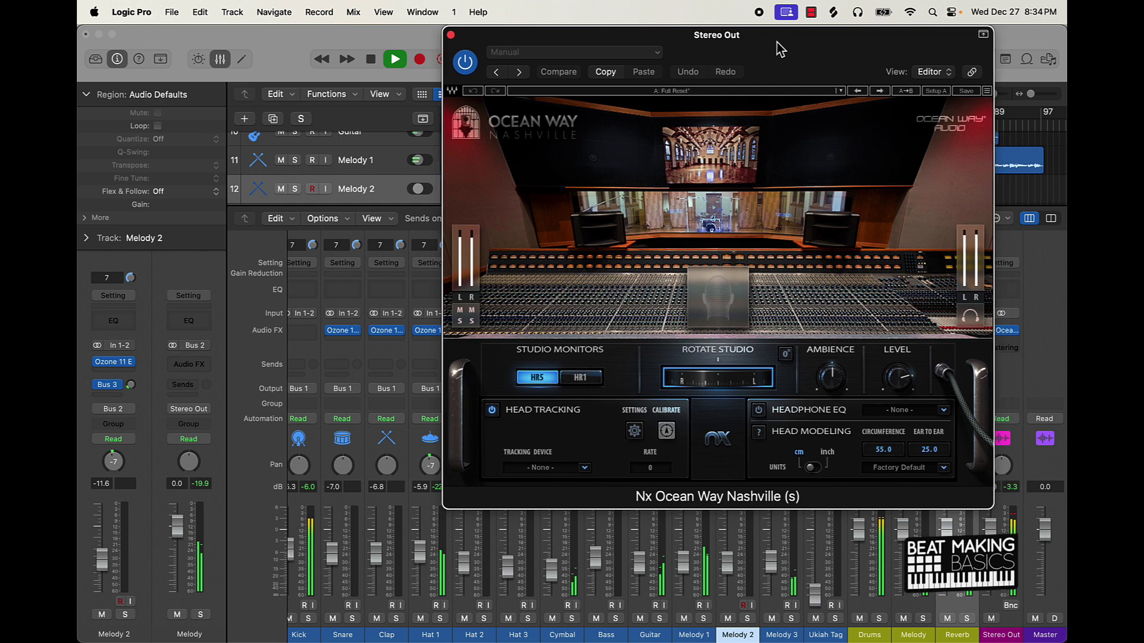
# - Raise the 808 channel level to -4.8 dB and the Bass channel level to -3.2 dB during playback
pyautogui.hscroll(-2, 307, 514)
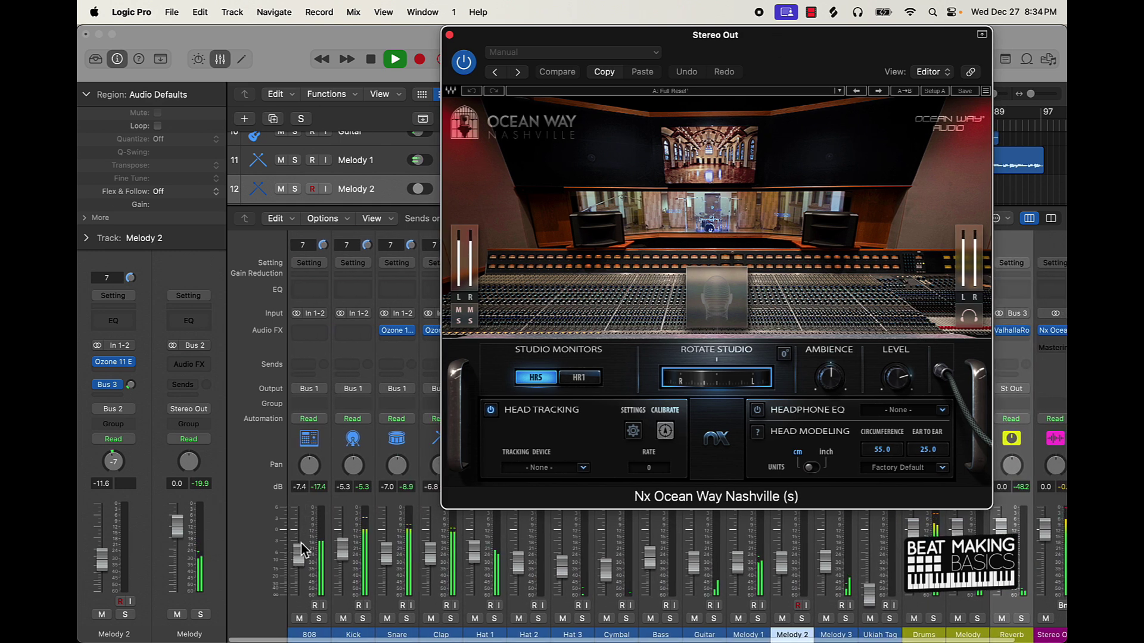
pyautogui.moveTo(302, 559)
pyautogui.mouseDown()
pyautogui.moveTo(301, 526)
pyautogui.moveTo(301, 547)
pyautogui.mouseUp()
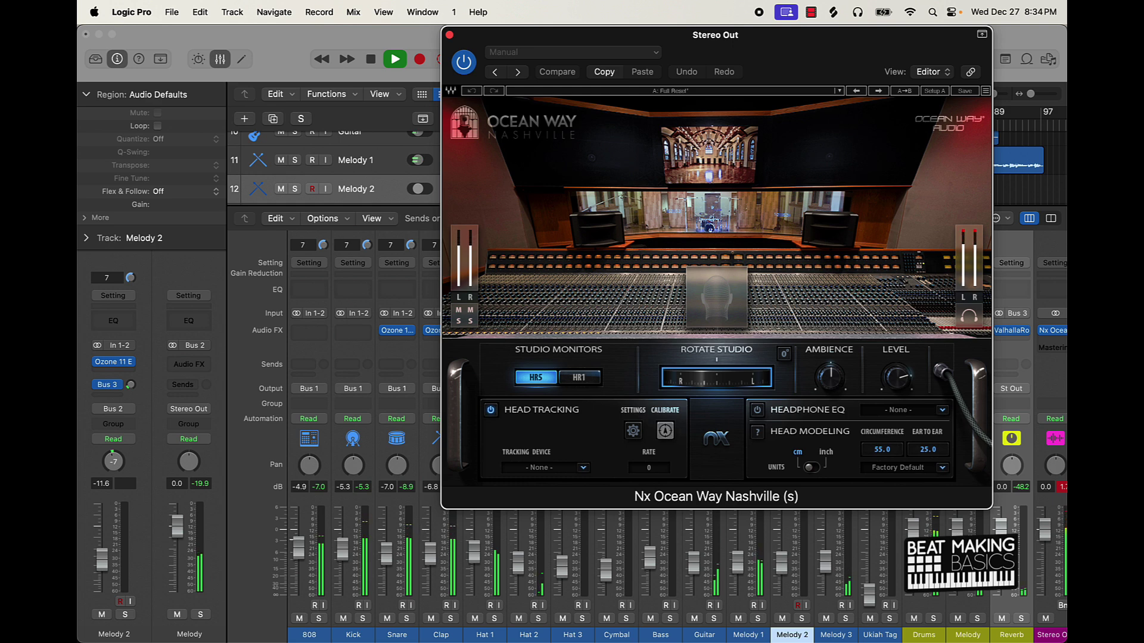
pyautogui.click(296, 549)
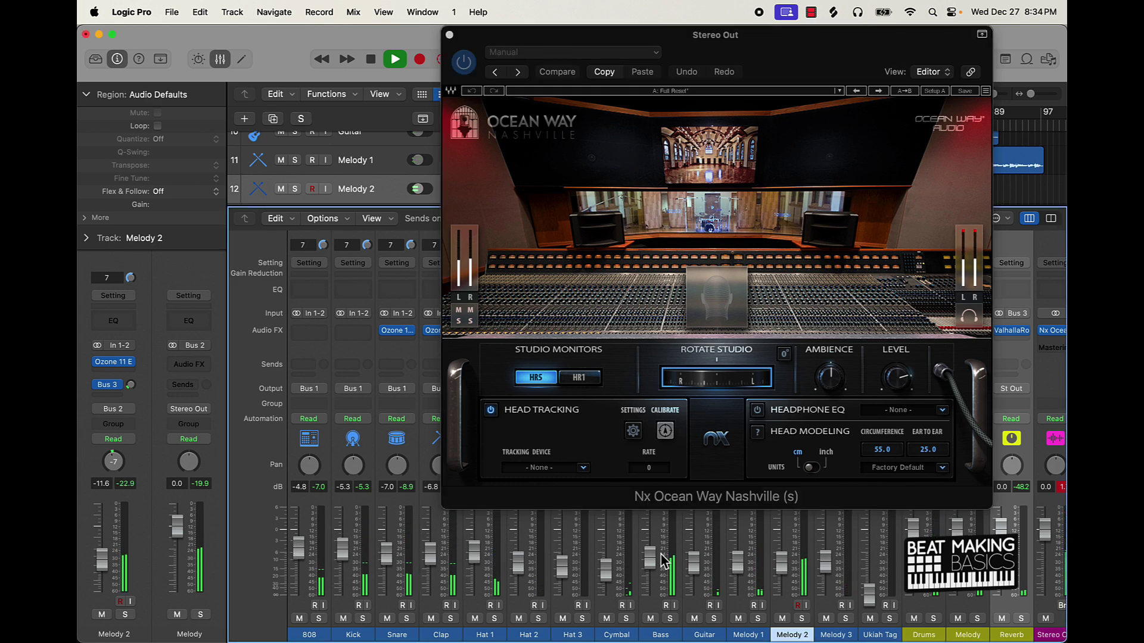
pyautogui.moveTo(650, 557); pyautogui.dragTo(649, 543)
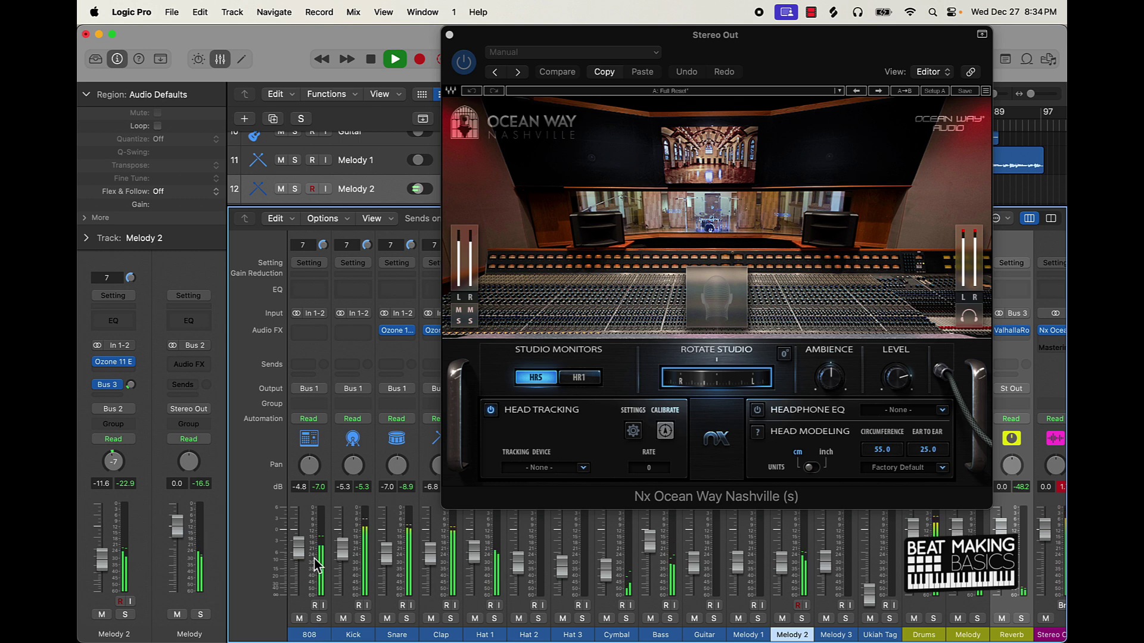
# - Close the Ocean Way Nashville window and raise the Clap channel's high-pass cutoff to about 263 Hz in Ozone 11 Equalizer
pyautogui.moveTo(471, 47); pyautogui.dragTo(639, 46)
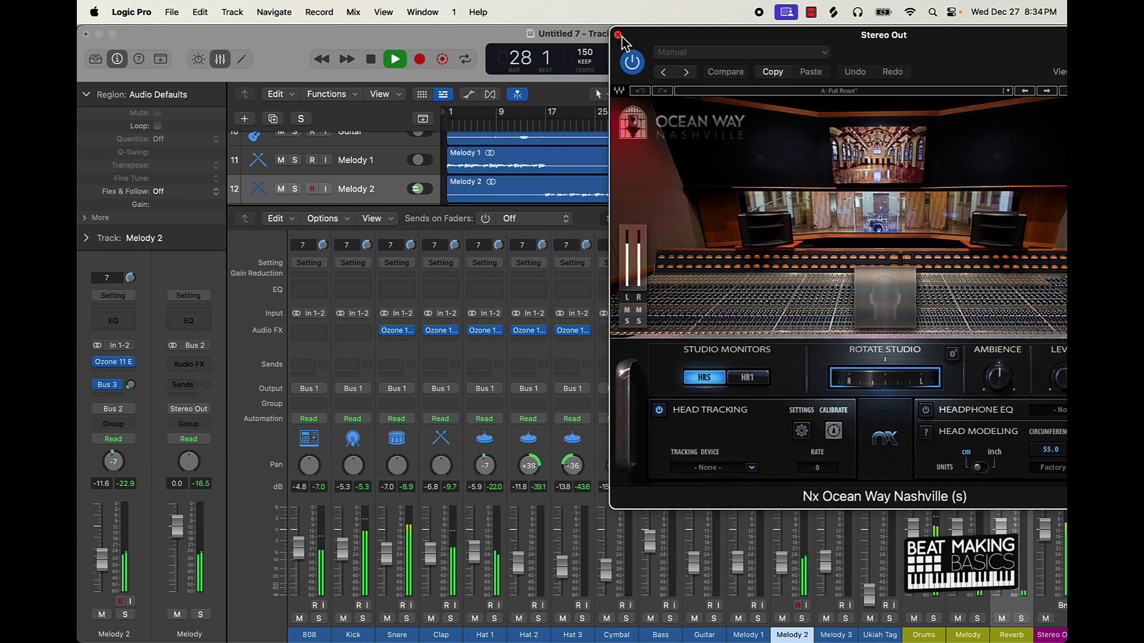
pyautogui.click(617, 34)
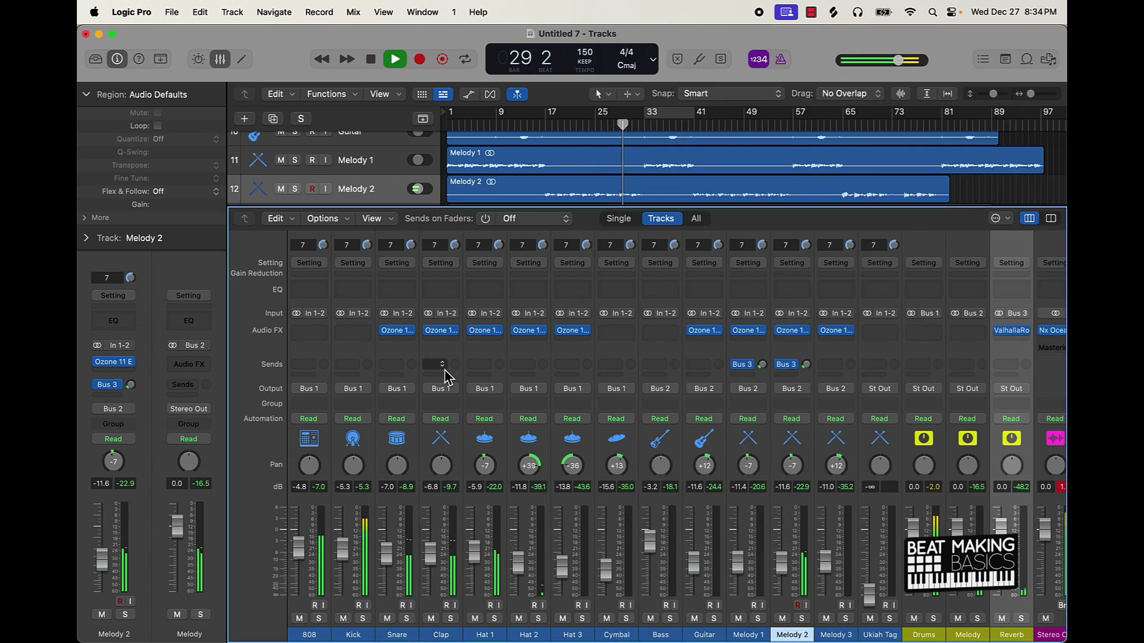
pyautogui.click(441, 331)
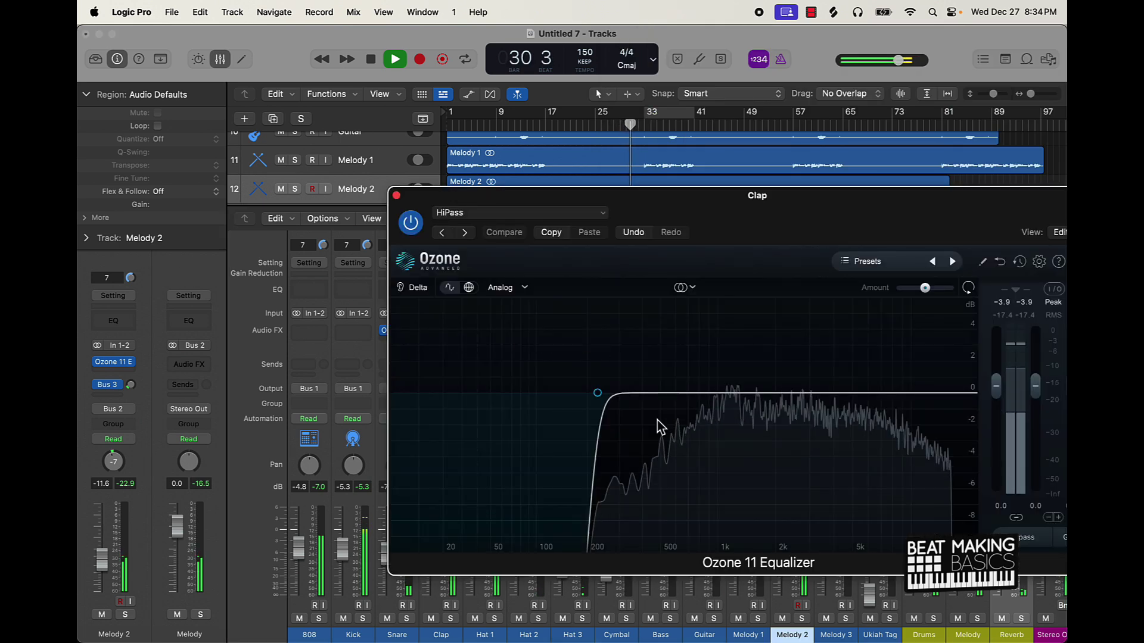
pyautogui.moveTo(599, 394); pyautogui.dragTo(613, 396)
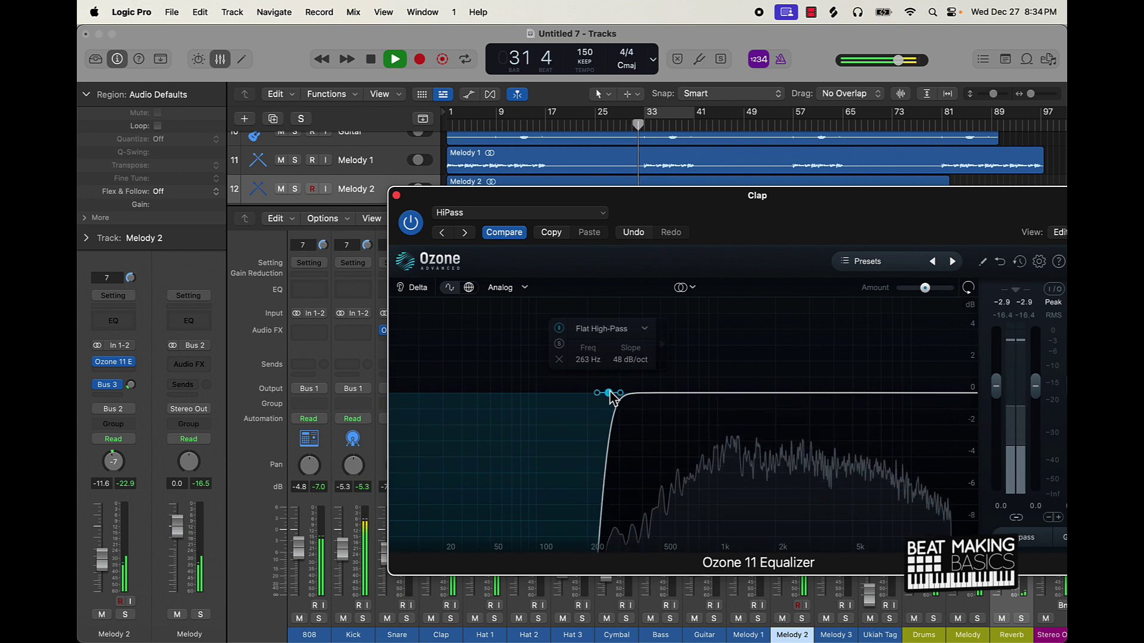
pyautogui.click(396, 195)
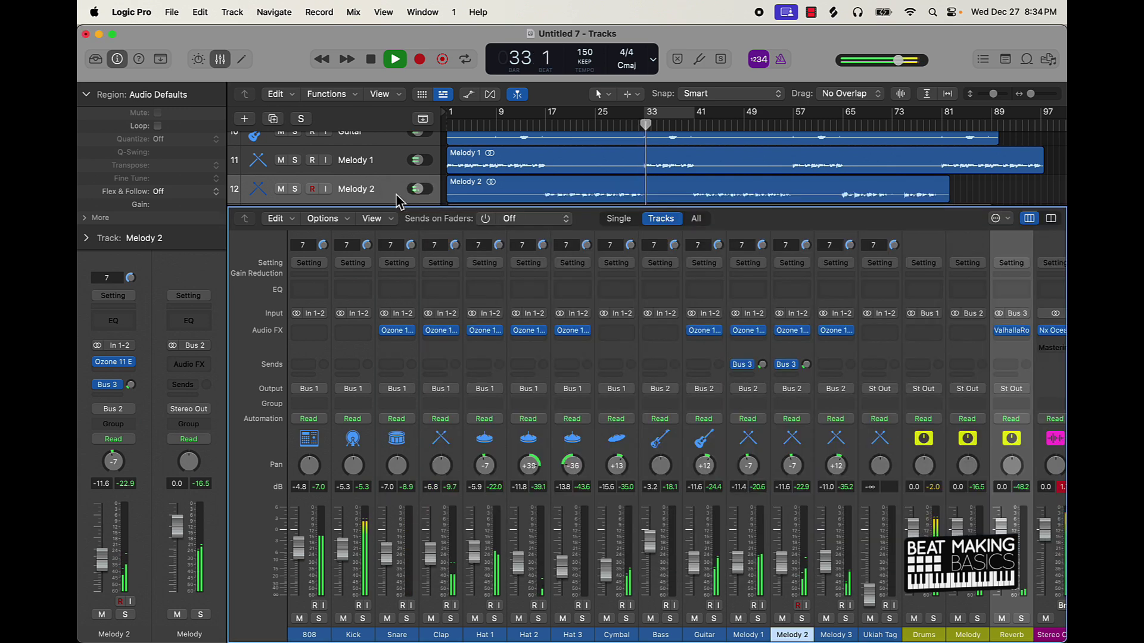
# - Set the Hat 1 high-pass cutoff to about 566 Hz in its equalizer and pan the channel to -30
pyautogui.click(485, 331)
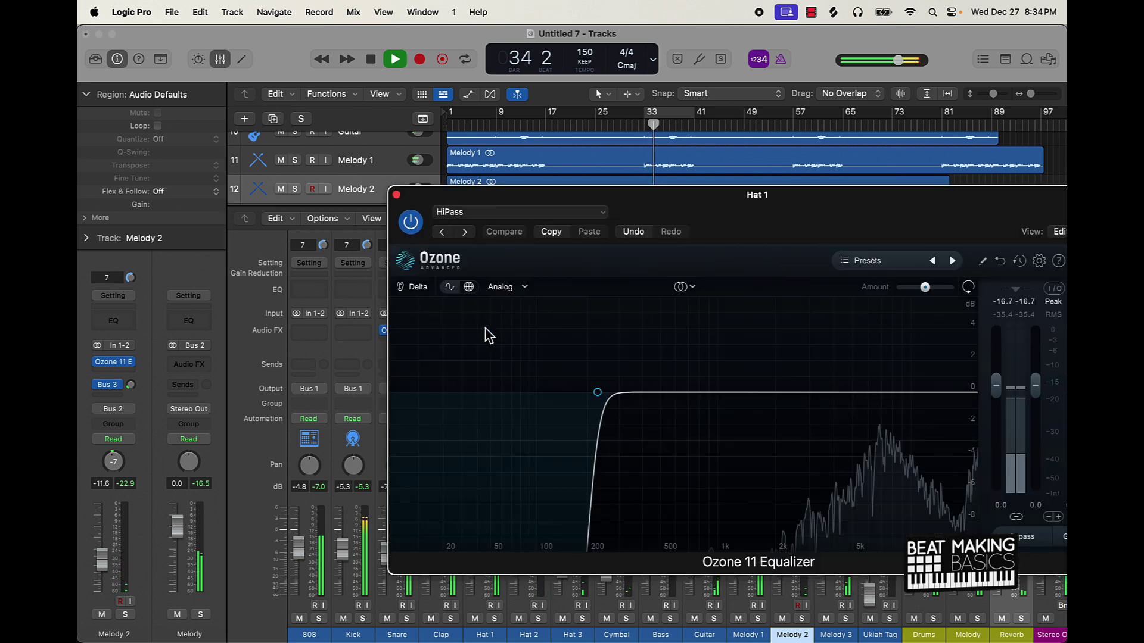
pyautogui.moveTo(598, 393); pyautogui.dragTo(673, 403)
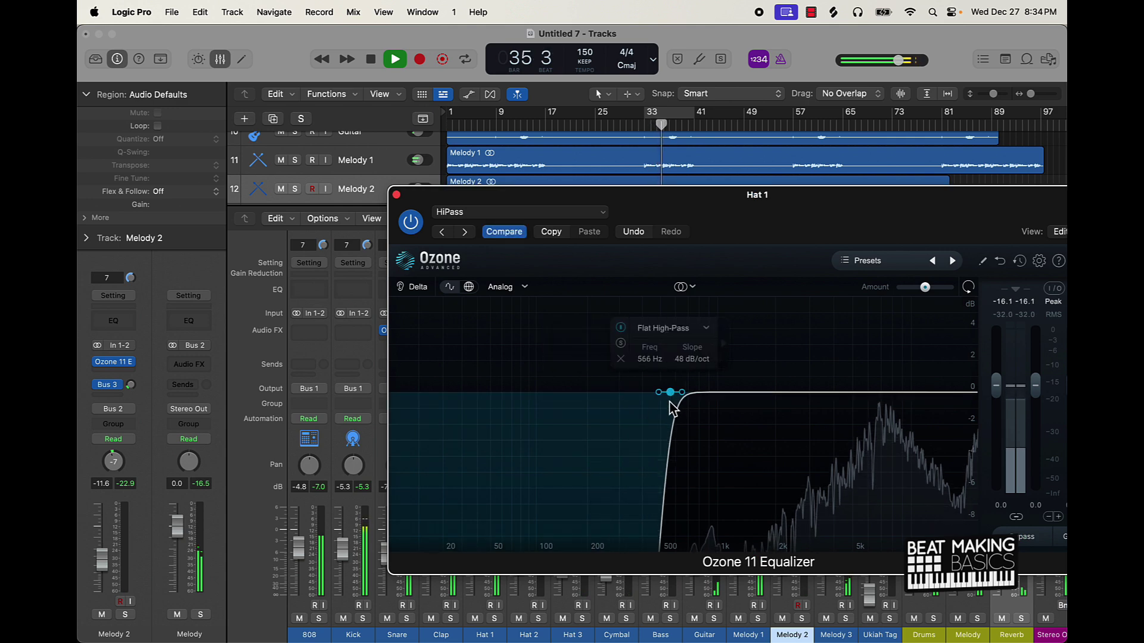
pyautogui.click(396, 195)
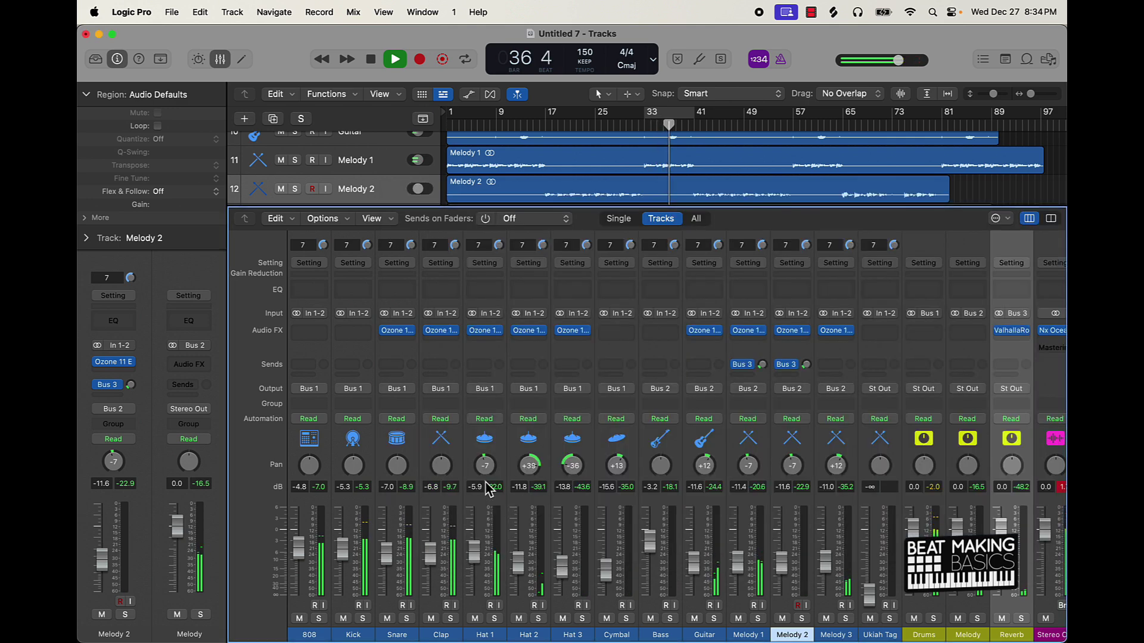
pyautogui.moveTo(485, 464); pyautogui.dragTo(485, 486)
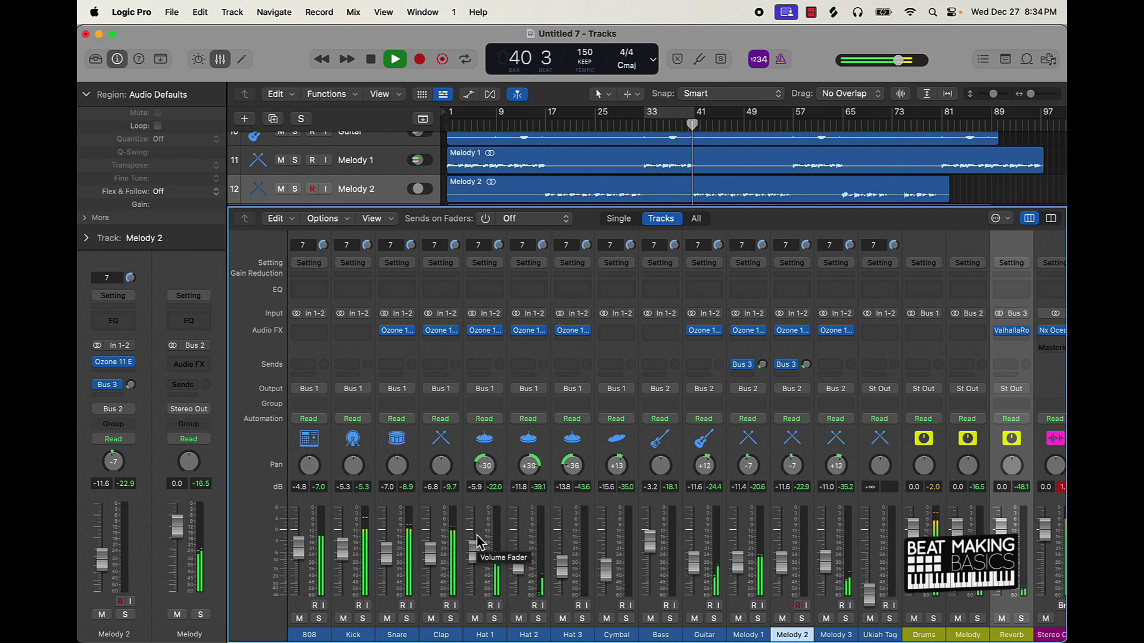
# - Raise the Melody 2 channel level to -10.0 dB and set its pan to -3
pyautogui.moveTo(413, 338)
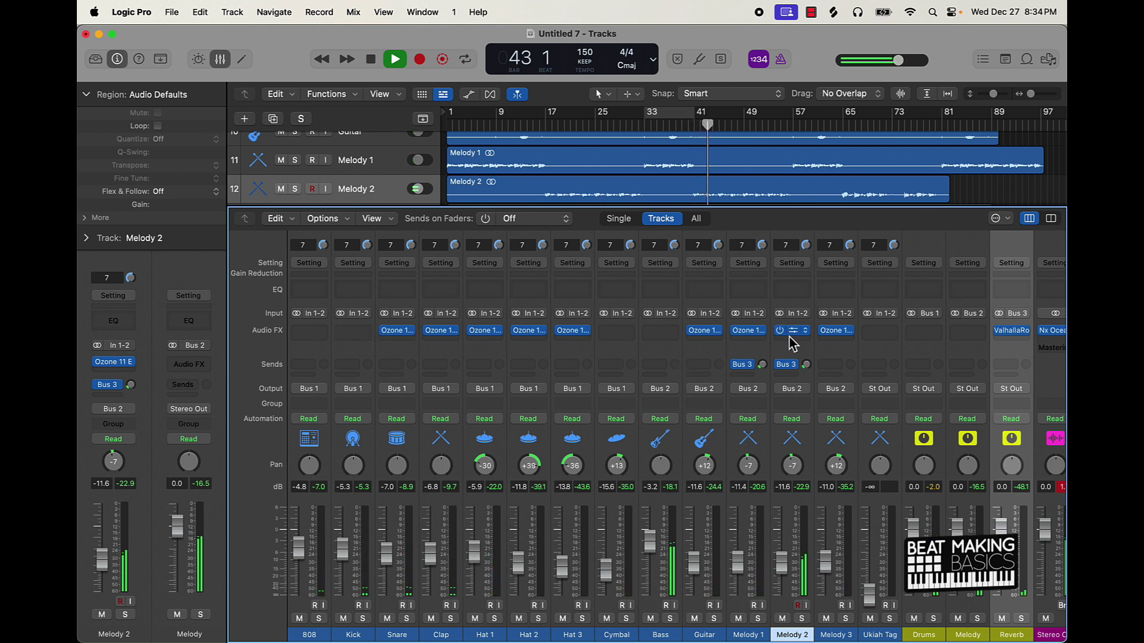
pyautogui.moveTo(781, 560); pyautogui.dragTo(781, 557)
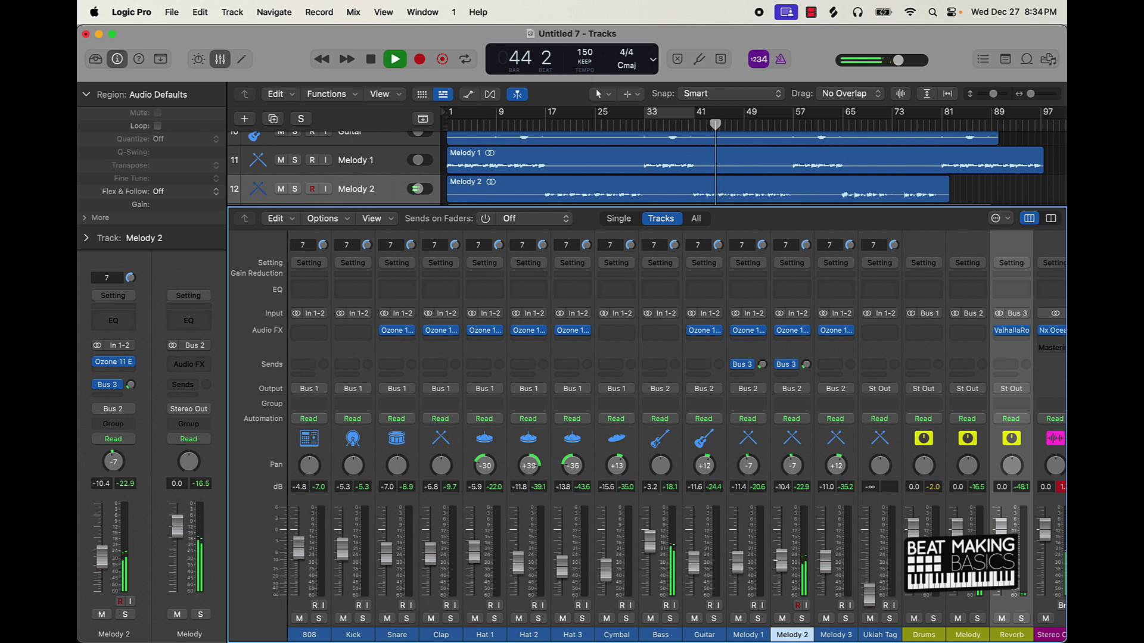
pyautogui.moveTo(781, 560); pyautogui.dragTo(782, 558)
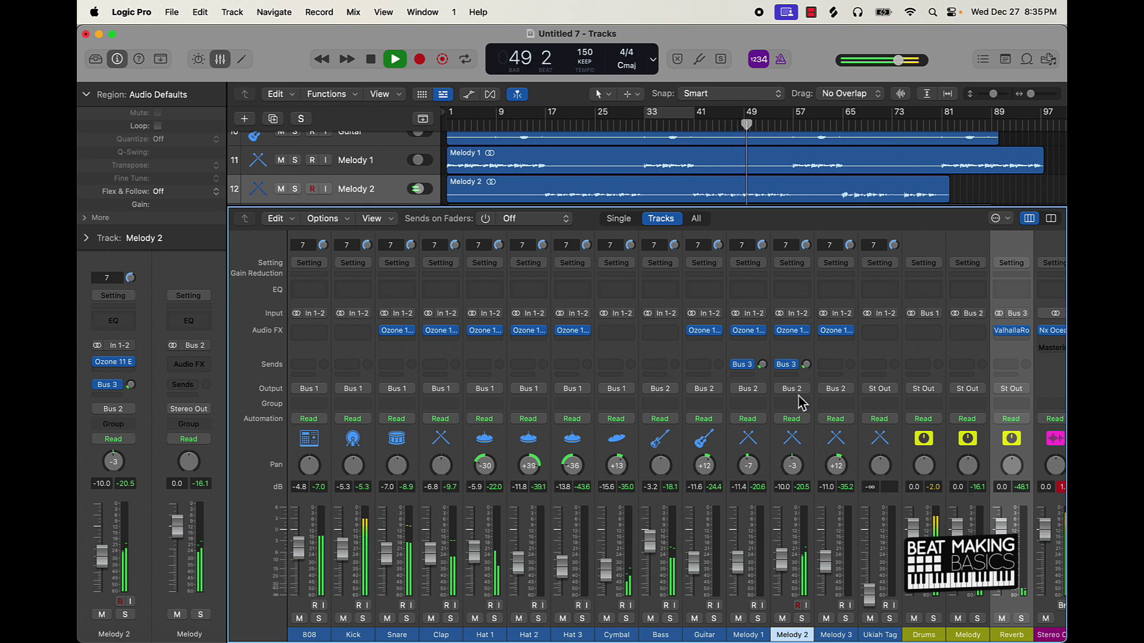
# - Raise the Melody 2 high-pass cutoff to about 242 Hz in Ozone 11 Equalizer and close the plug-in window
pyautogui.click(794, 331)
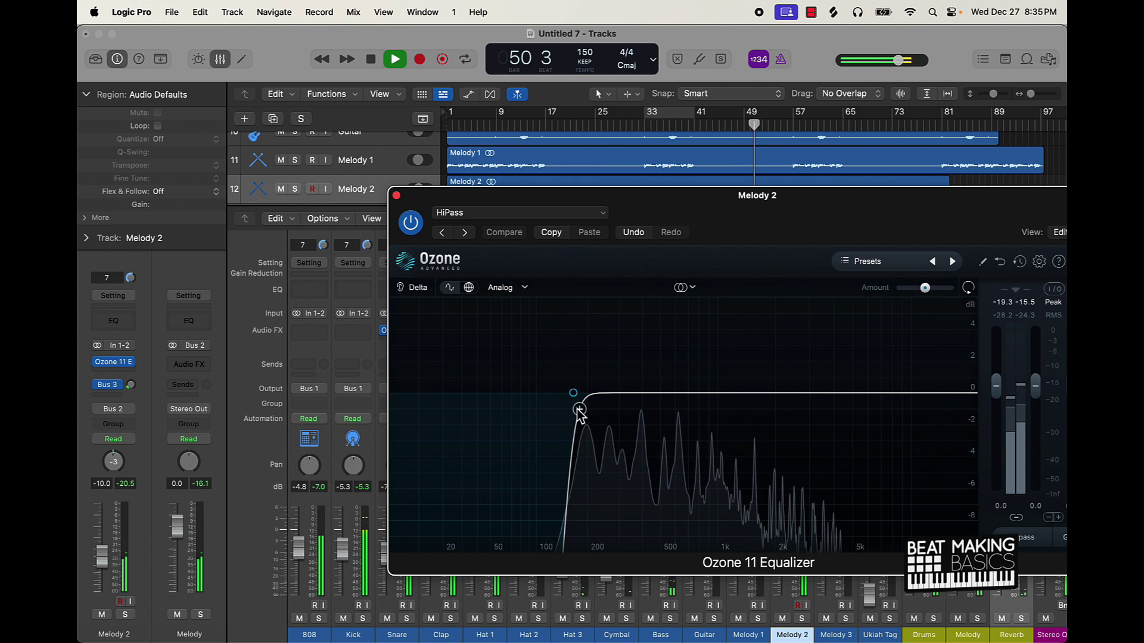
pyautogui.moveTo(575, 398); pyautogui.dragTo(604, 400)
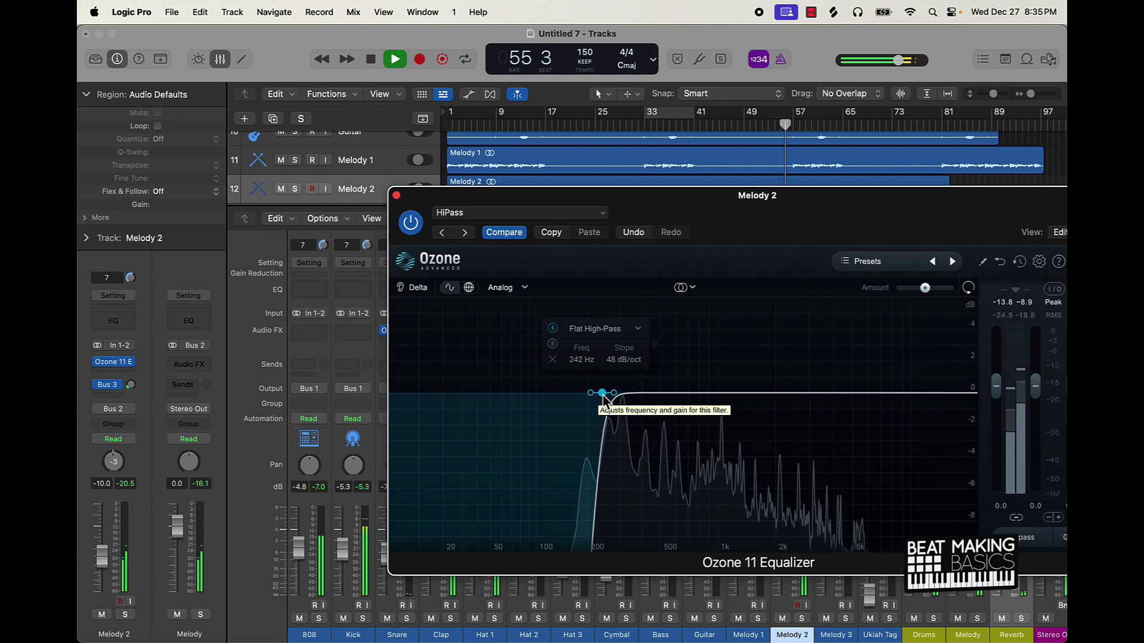
pyautogui.click(396, 195)
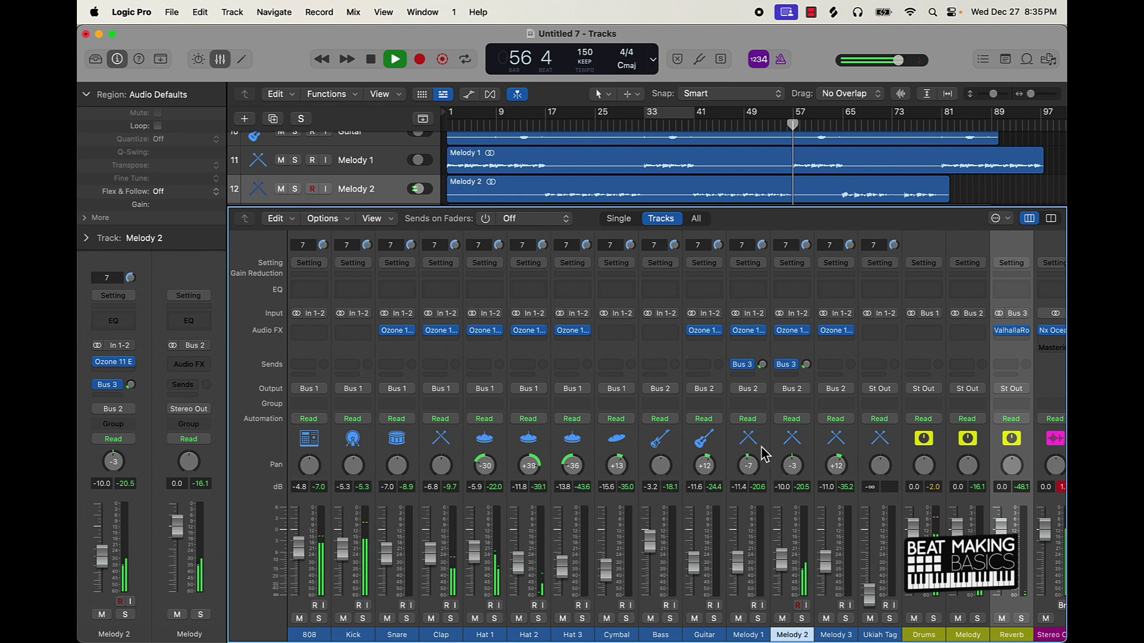
# - Raise the Melody 1 high-pass cutoff to about 186 Hz in Ozone 11 Equalizer and close the plug-in window
pyautogui.click(752, 331)
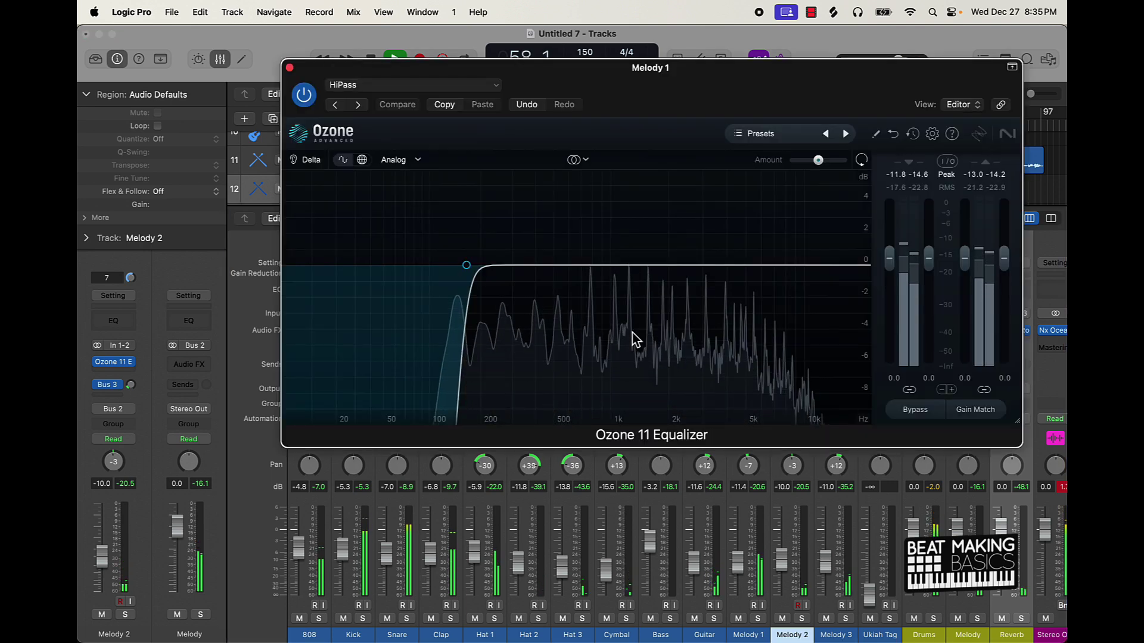
pyautogui.moveTo(468, 265); pyautogui.dragTo(474, 266)
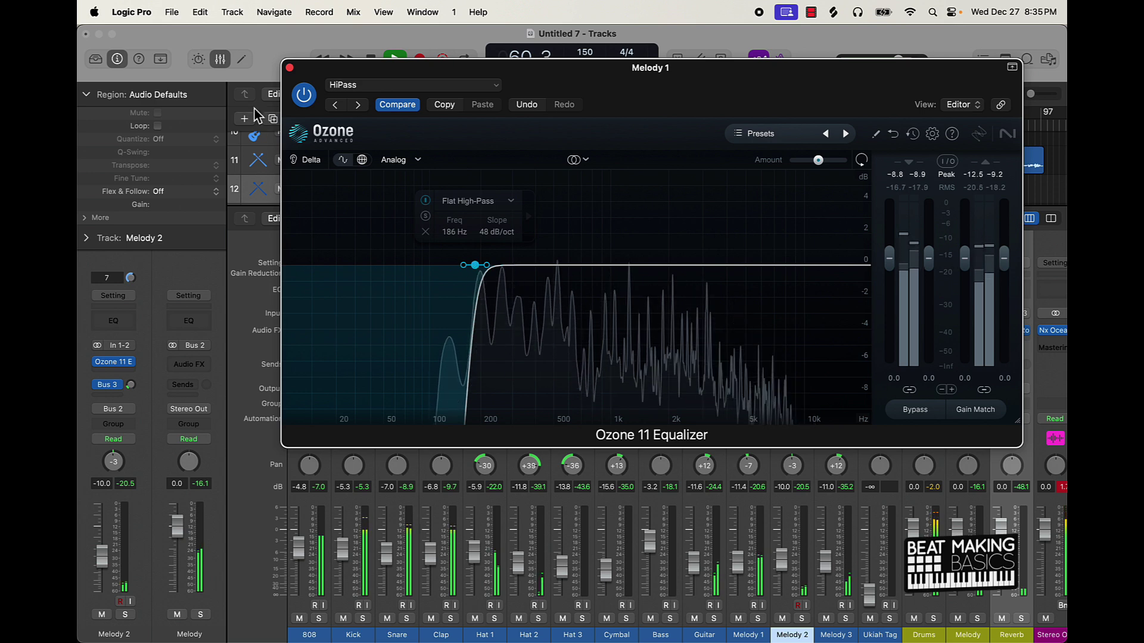
pyautogui.click(289, 67)
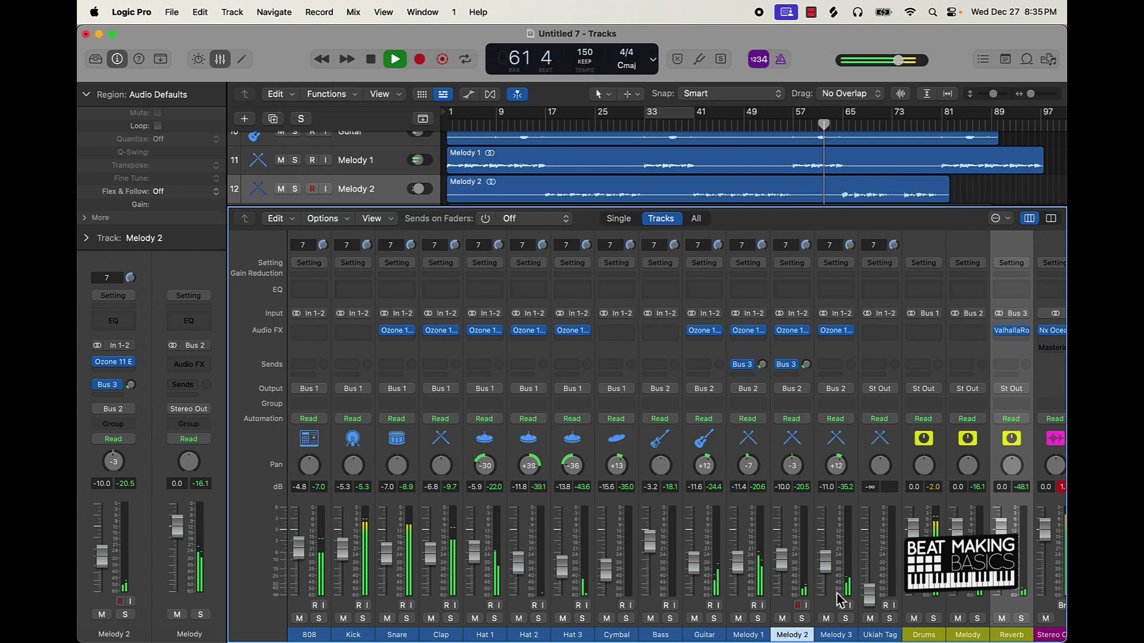
# - Set Melody 3 to pan +4 and -10.8 dB, and raise the Melody 2 level to -9.4 dB
pyautogui.moveTo(839, 339)
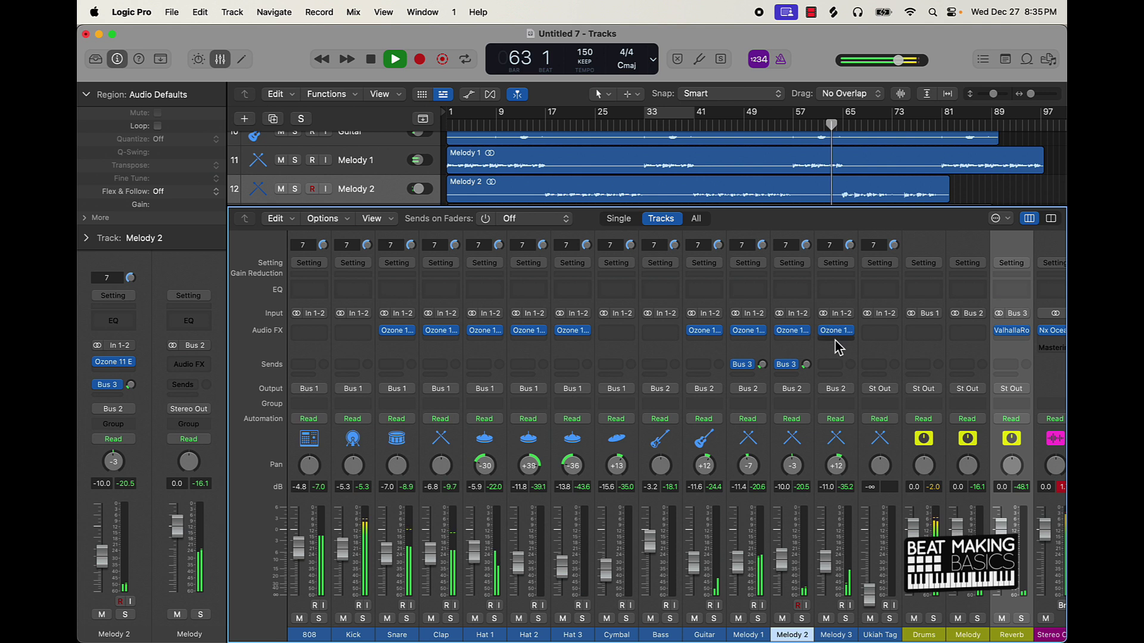
pyautogui.moveTo(841, 471); pyautogui.dragTo(837, 484)
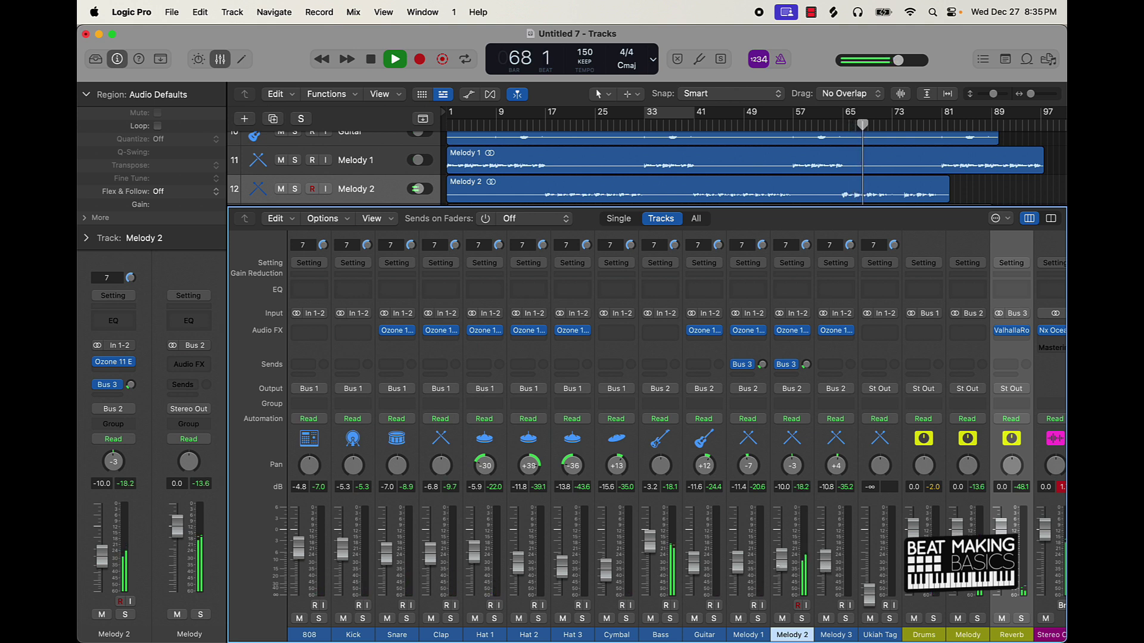
pyautogui.moveTo(782, 577); pyautogui.dragTo(784, 572)
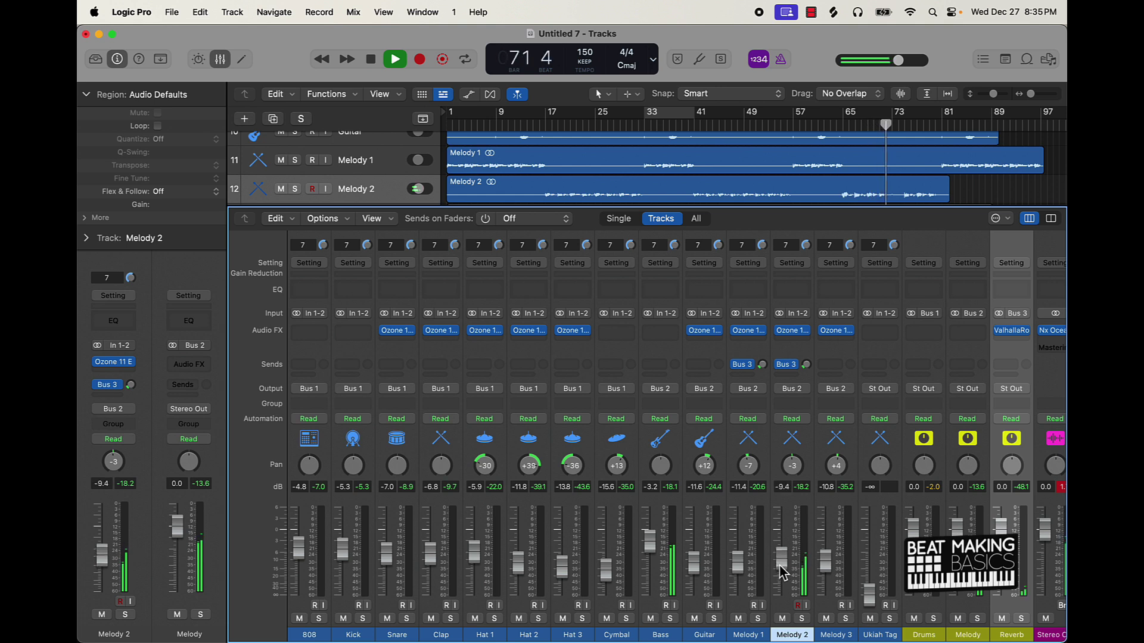
pyautogui.hscroll(2, 782, 574)
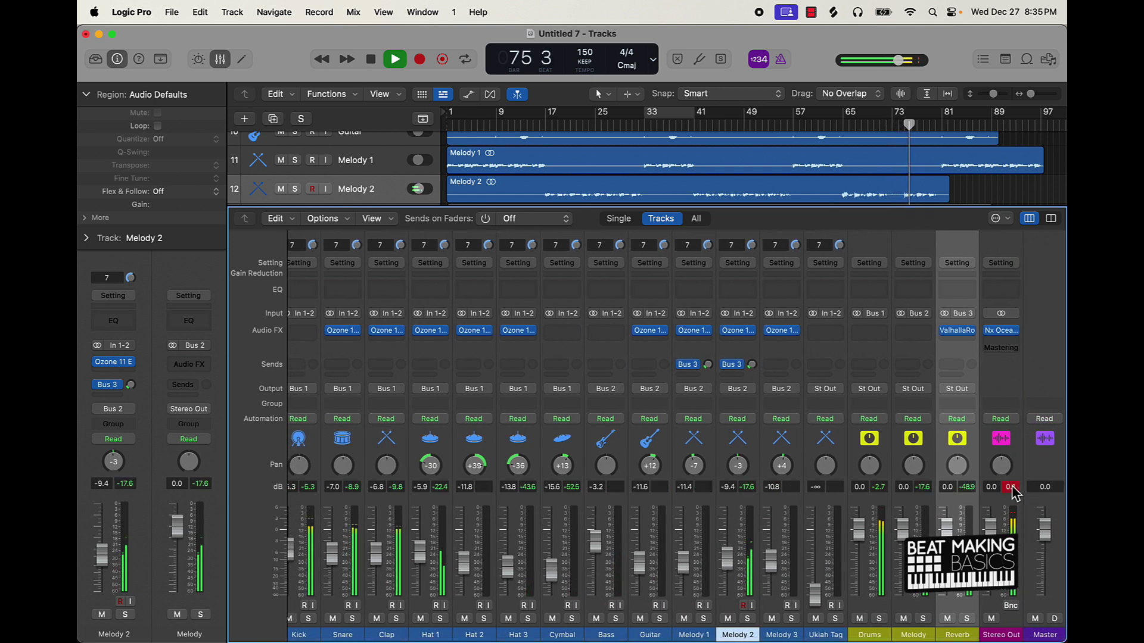
pyautogui.hscroll(-2, 1012, 493)
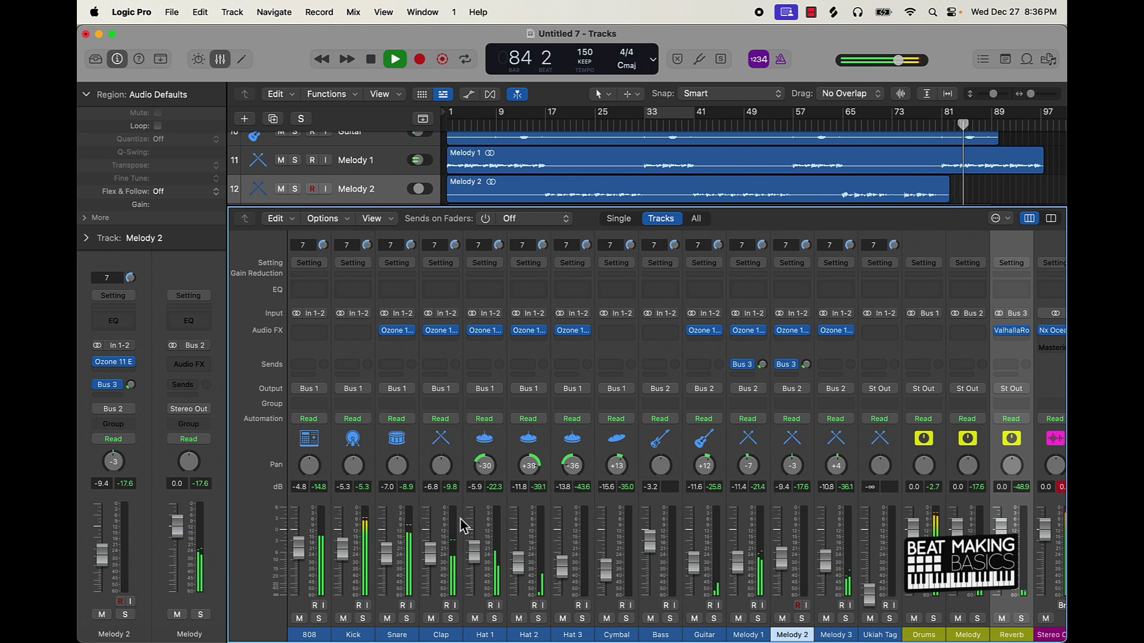
# - Insert the Spreader modulation plug-in in the second effect slot of the Clap channel
pyautogui.click(401, 342)
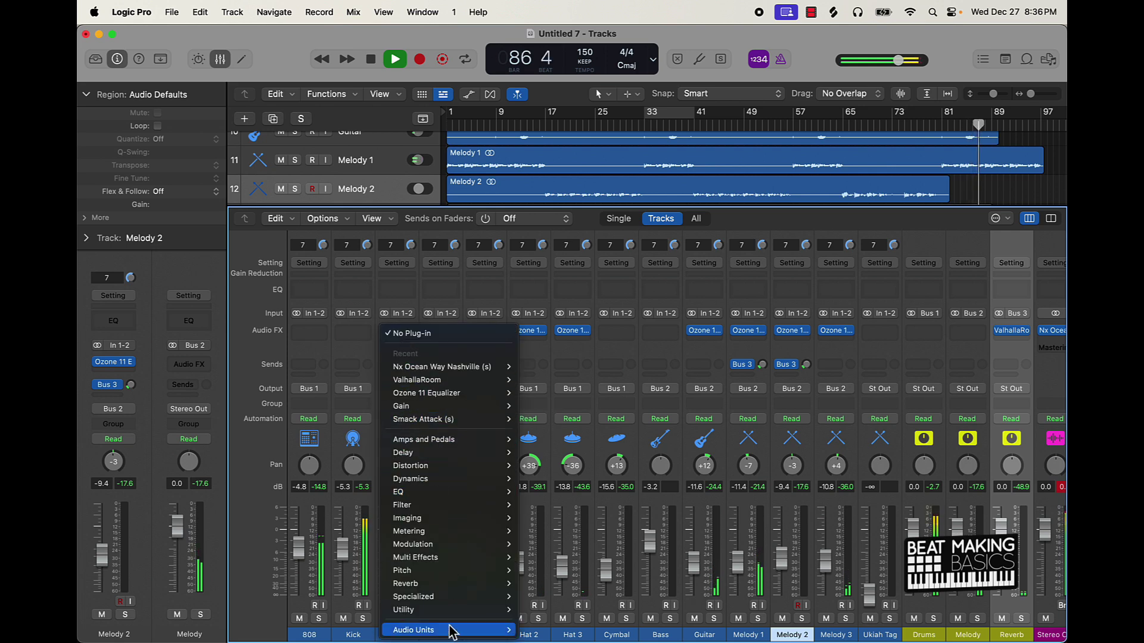
pyautogui.click(284, 457)
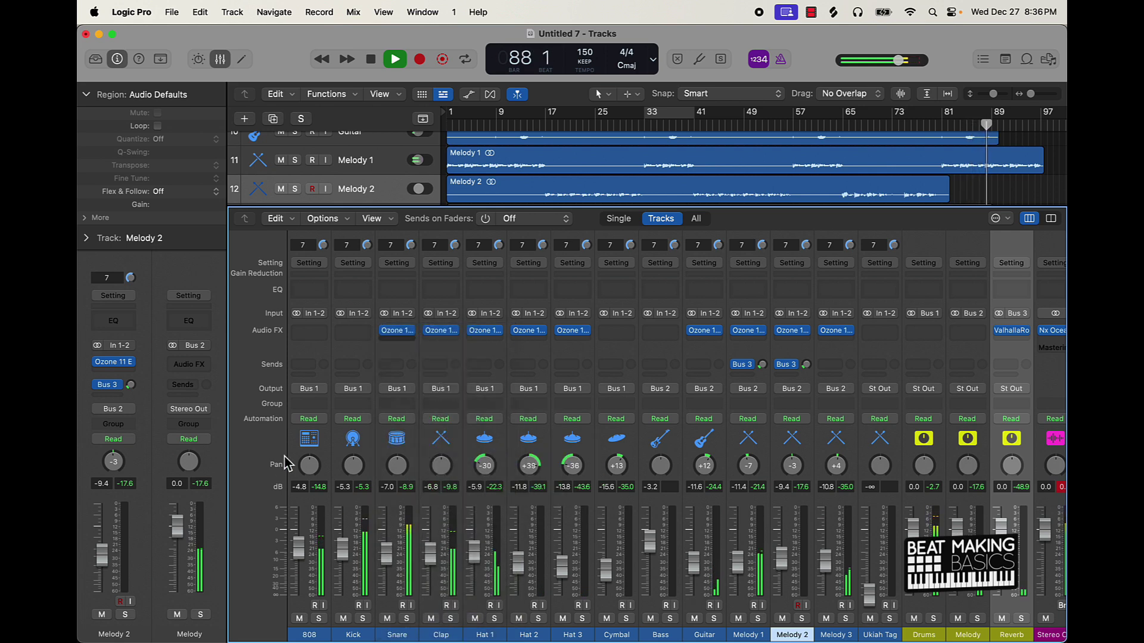
pyautogui.click(446, 344)
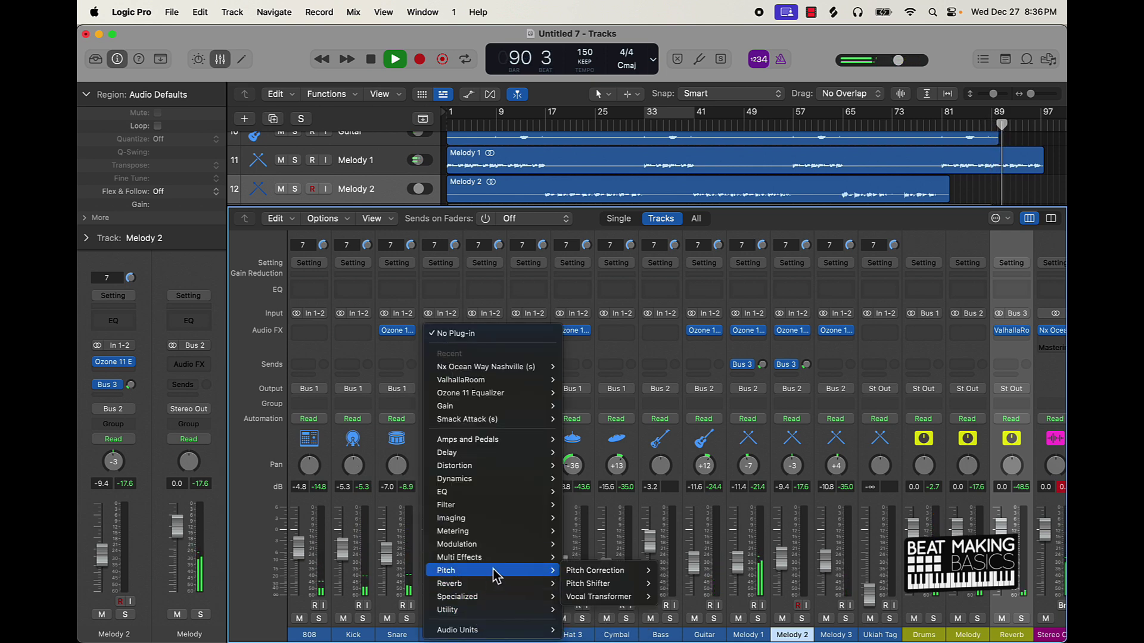
pyautogui.moveTo(512, 547)
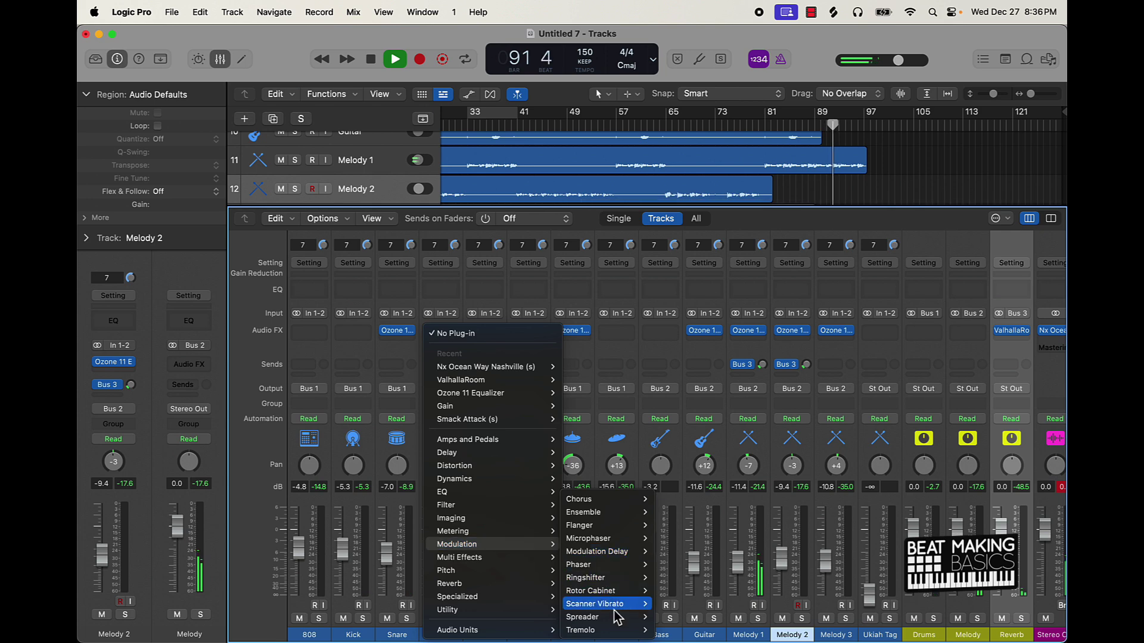
pyautogui.click(679, 617)
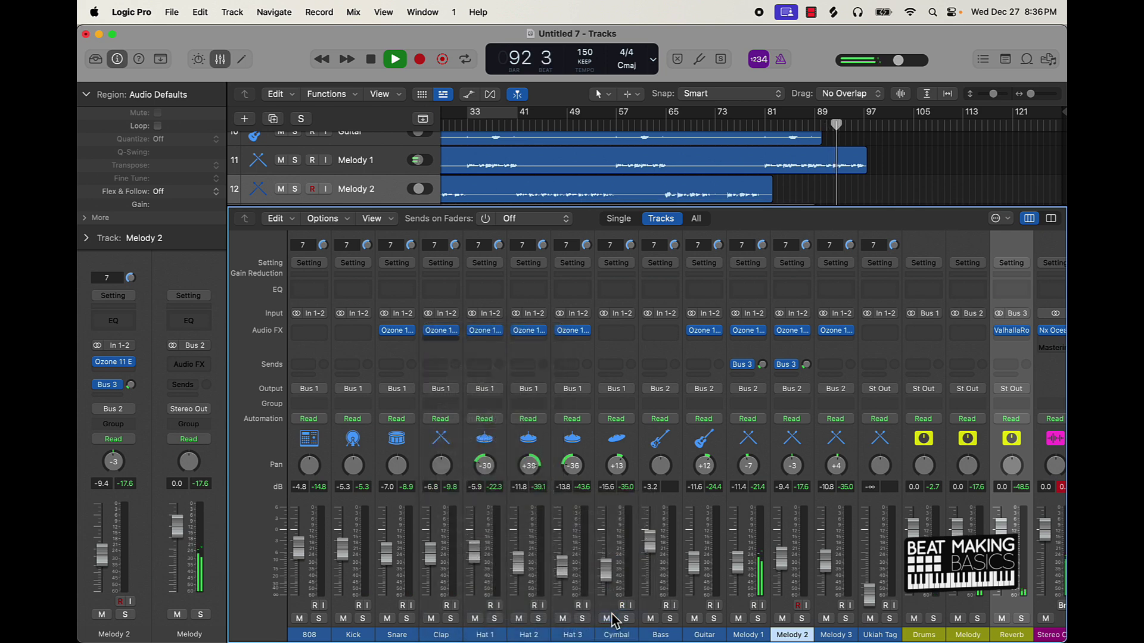
# - Play from bar 81, set the Clap level to -7.2 dB and Hat 1 pan to -14, and close Spreader
pyautogui.click(761, 122)
pyautogui.click(763, 125)
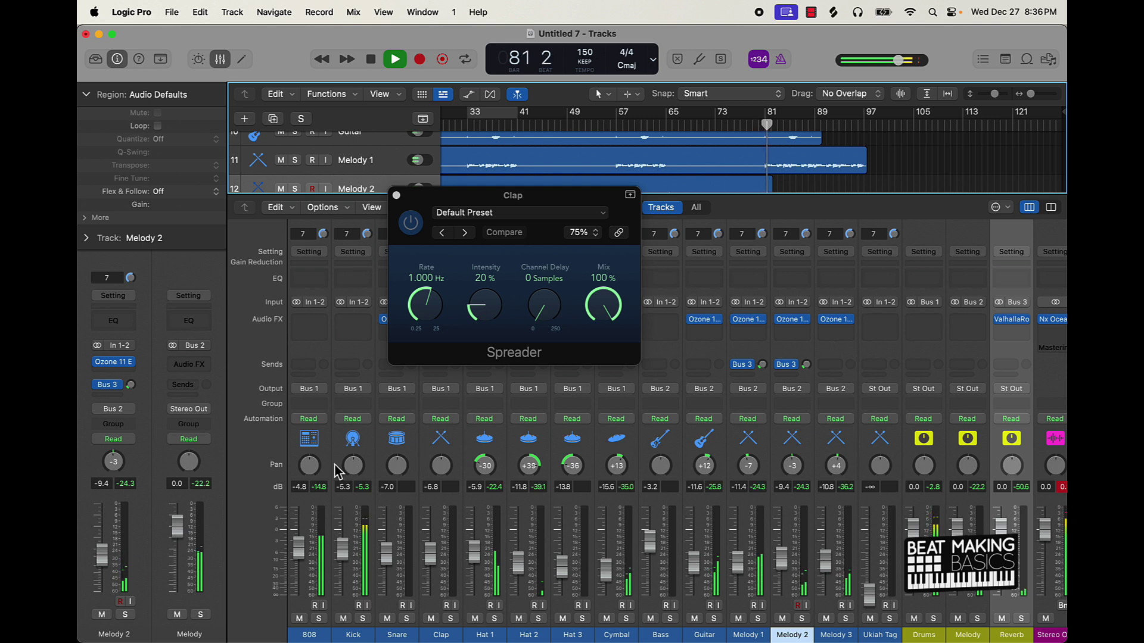
pyautogui.moveTo(430, 551); pyautogui.dragTo(431, 569)
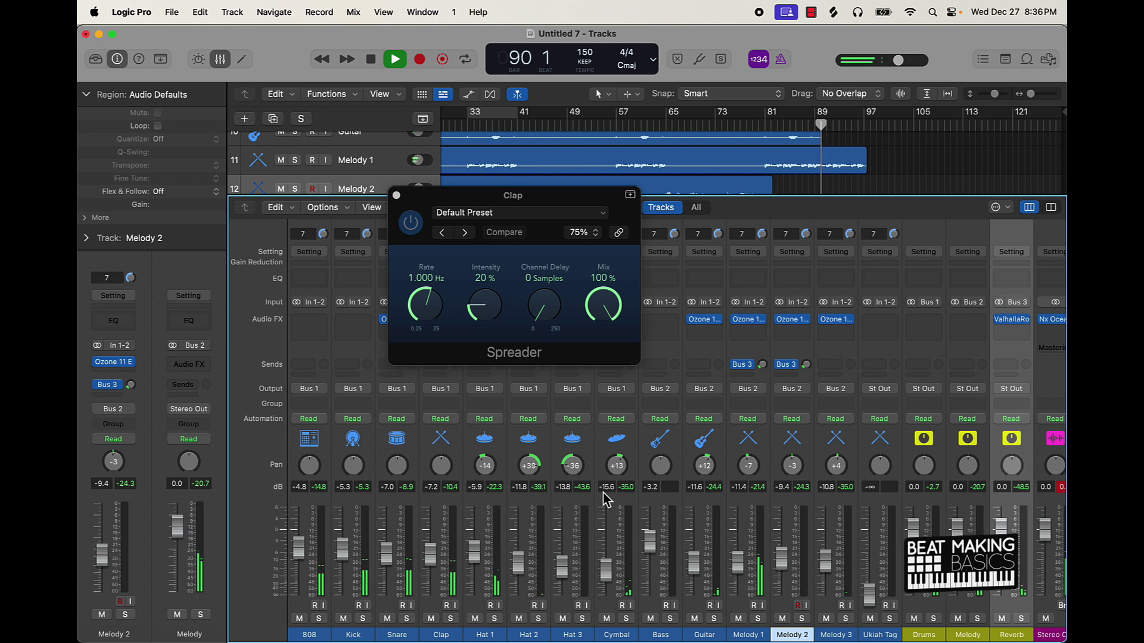
pyautogui.click(396, 196)
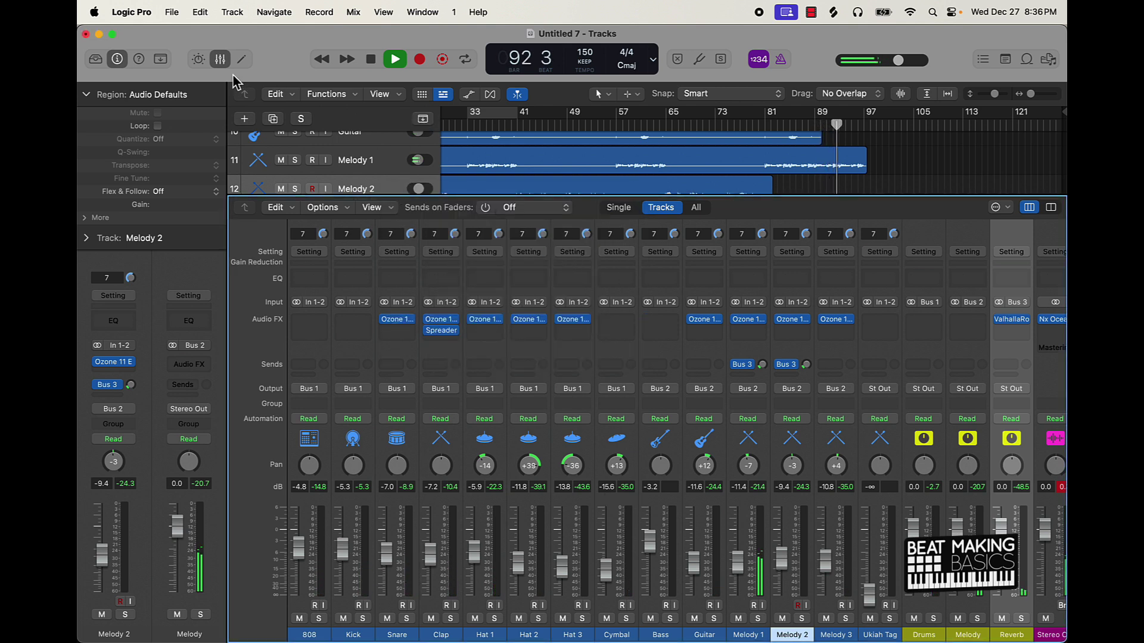
# - Hide the mixer, move the project end marker to bar 98, and restart playback from bar 1
pyautogui.click(220, 59)
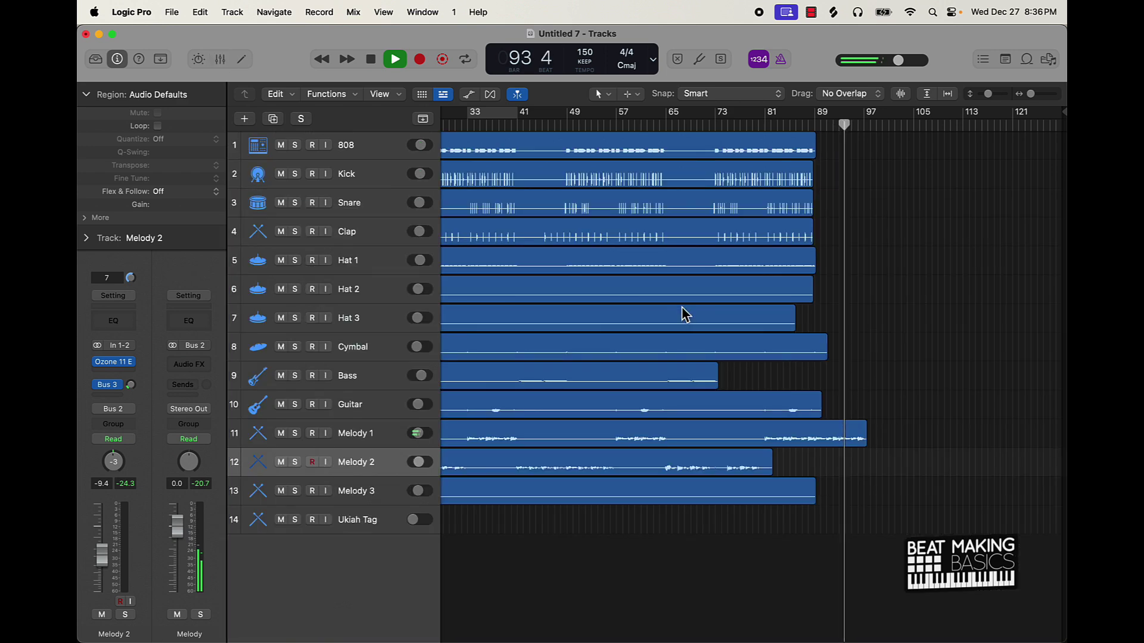
pyautogui.moveTo(1059, 115); pyautogui.dragTo(868, 113)
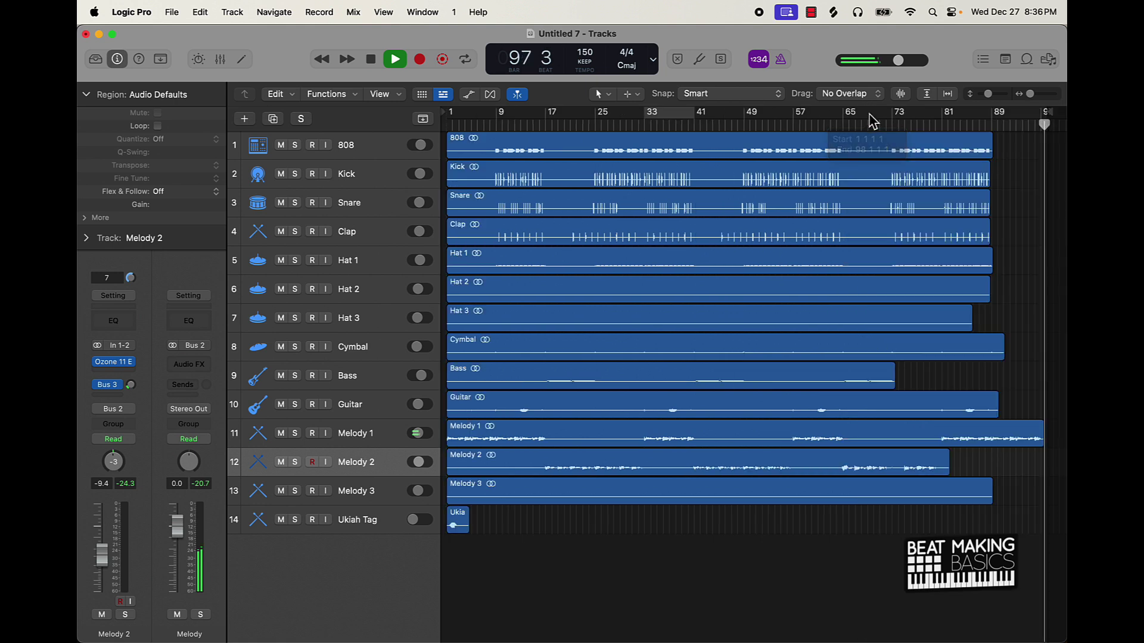
pyautogui.press('space')
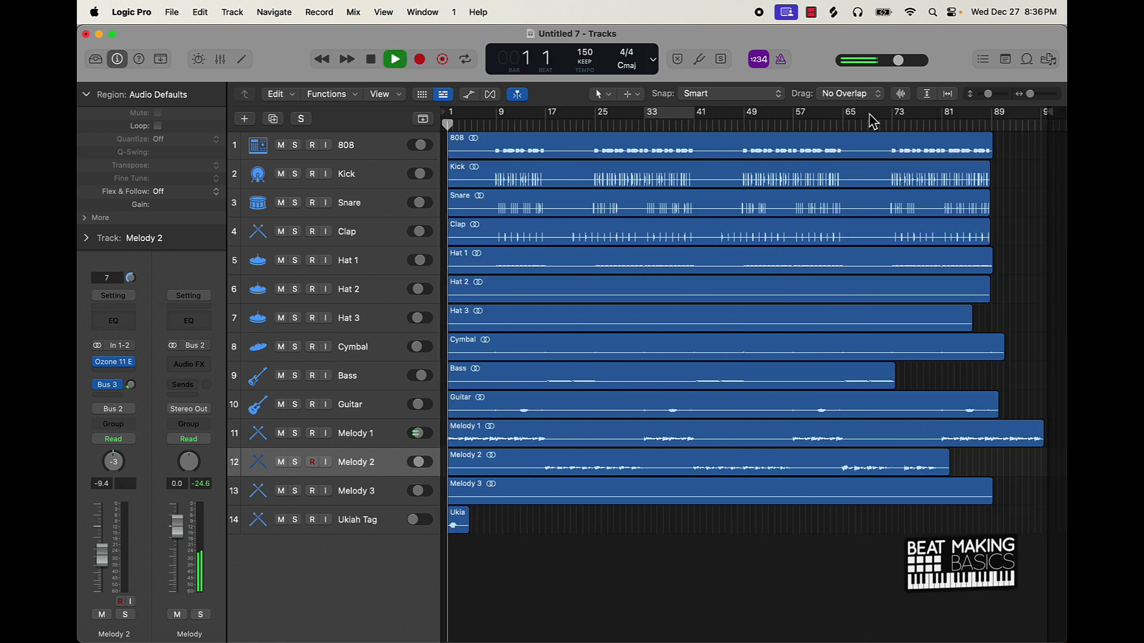
# - Raise the tag track's level to -10.0 dB and audition it from the project start
pyautogui.click(419, 520)
pyautogui.moveTo(419, 520); pyautogui.dragTo(419, 488)
pyautogui.press('Return')
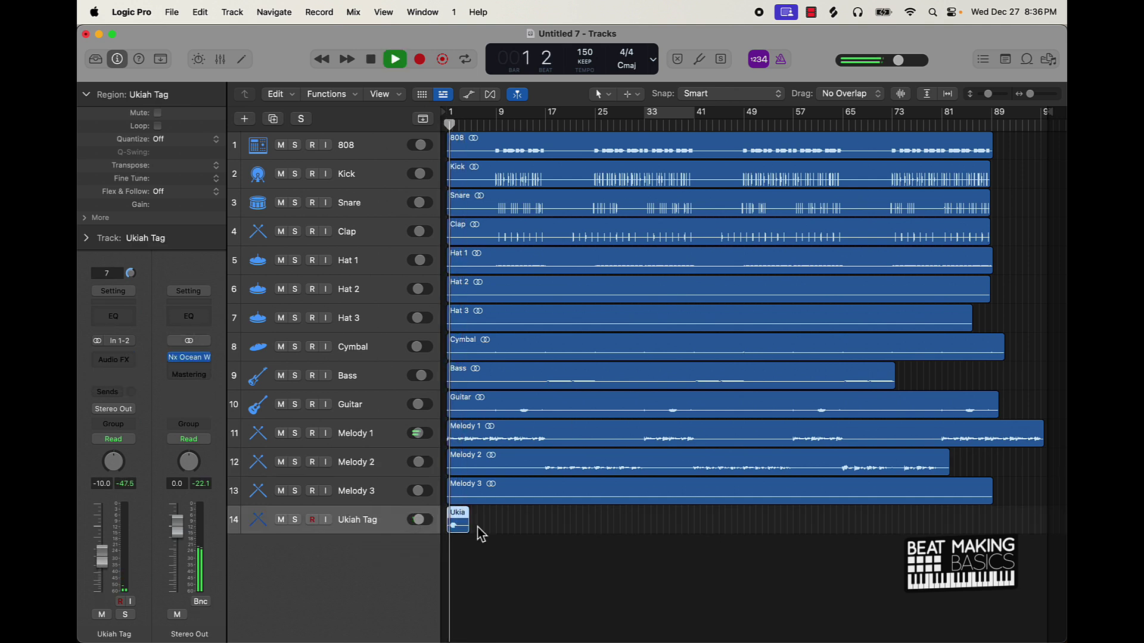
pyautogui.press('space')
pyautogui.press('Return')
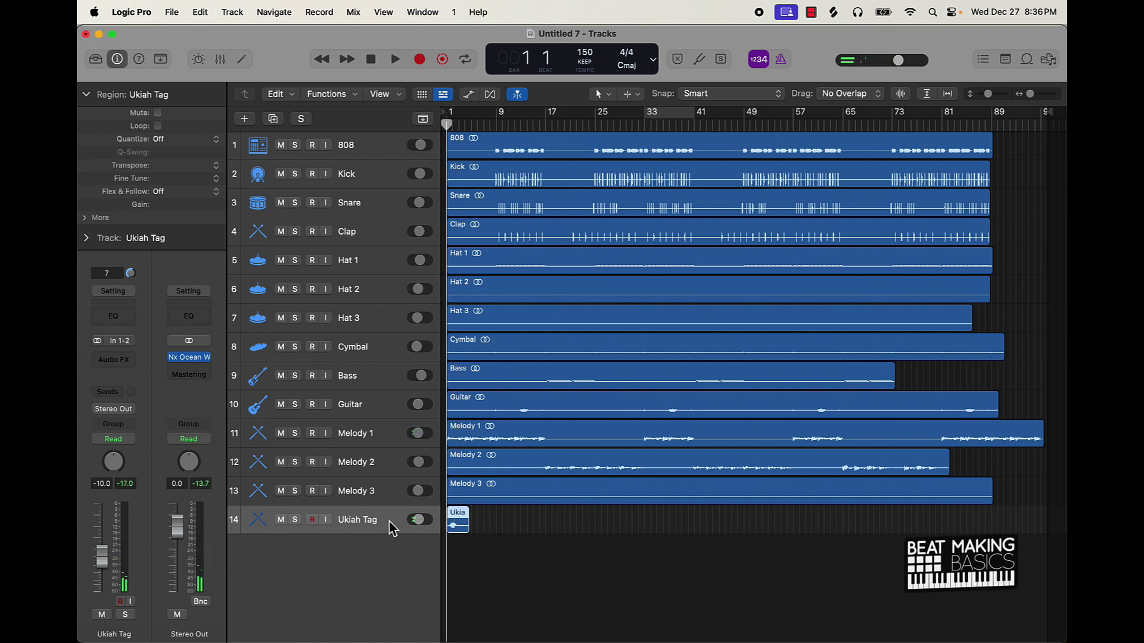
# - Delete the tag track together with its region
pyautogui.press('Delete')
pyautogui.press('super+BackSpace')
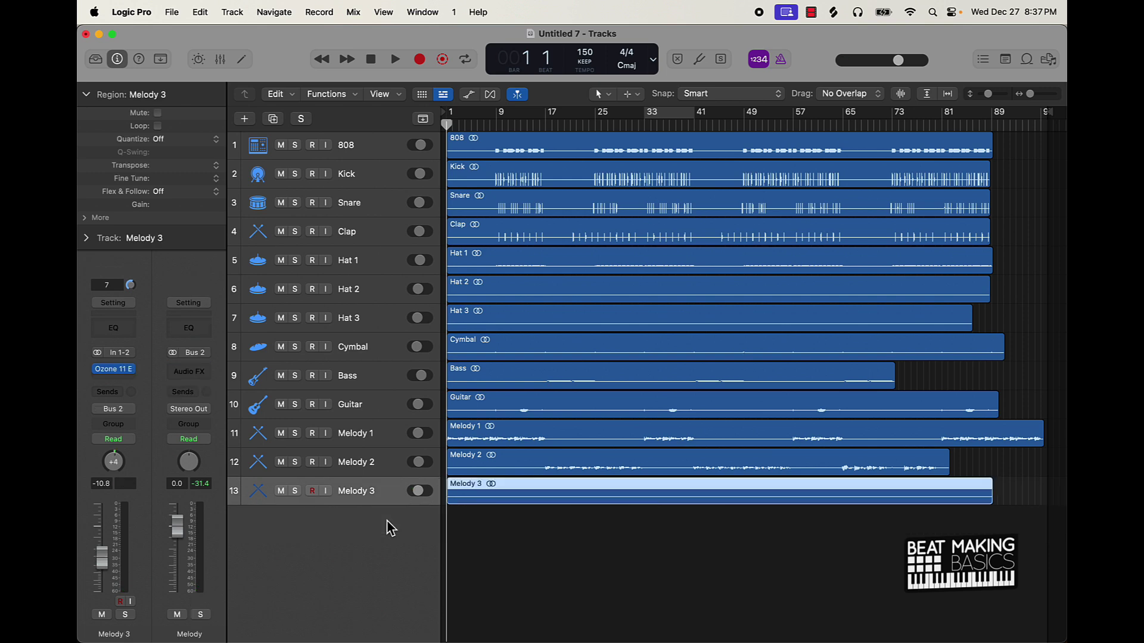
# - Show the mixer and remove the Nx Ocean Way Nashville plug-in from the Stereo Out channel
pyautogui.click(220, 61)
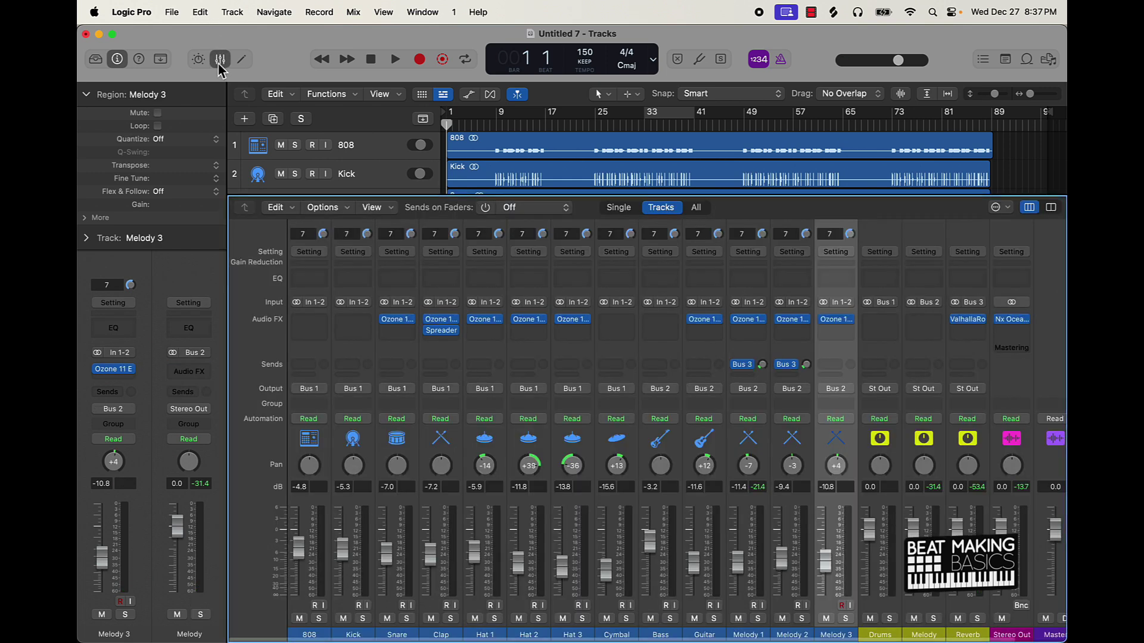
pyautogui.hscroll(3, 621, 329)
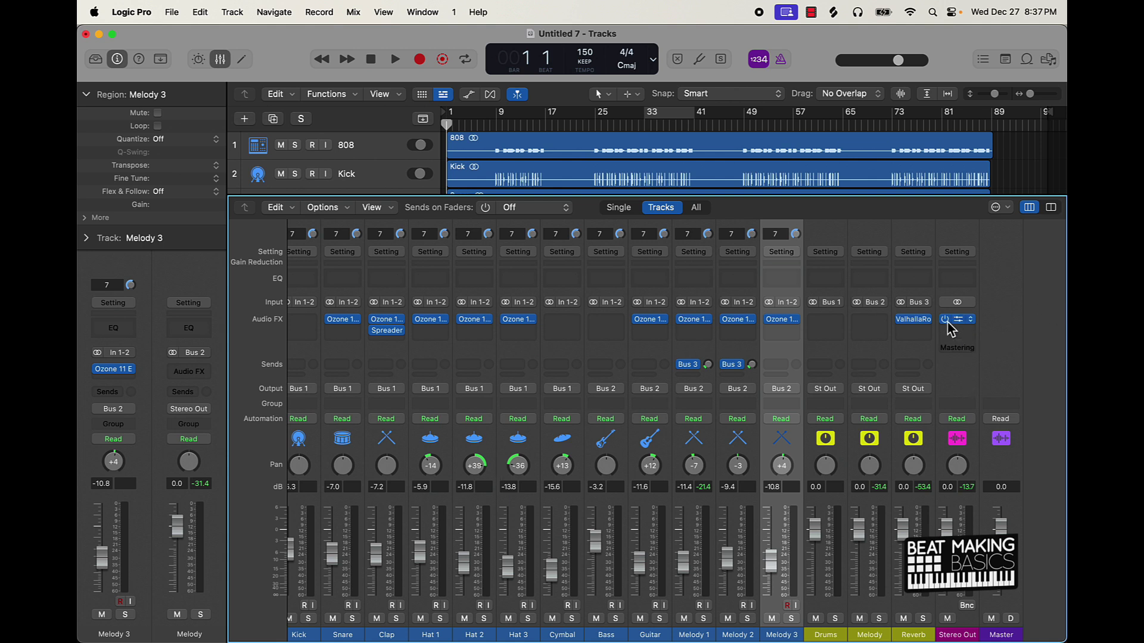
pyautogui.click(973, 327)
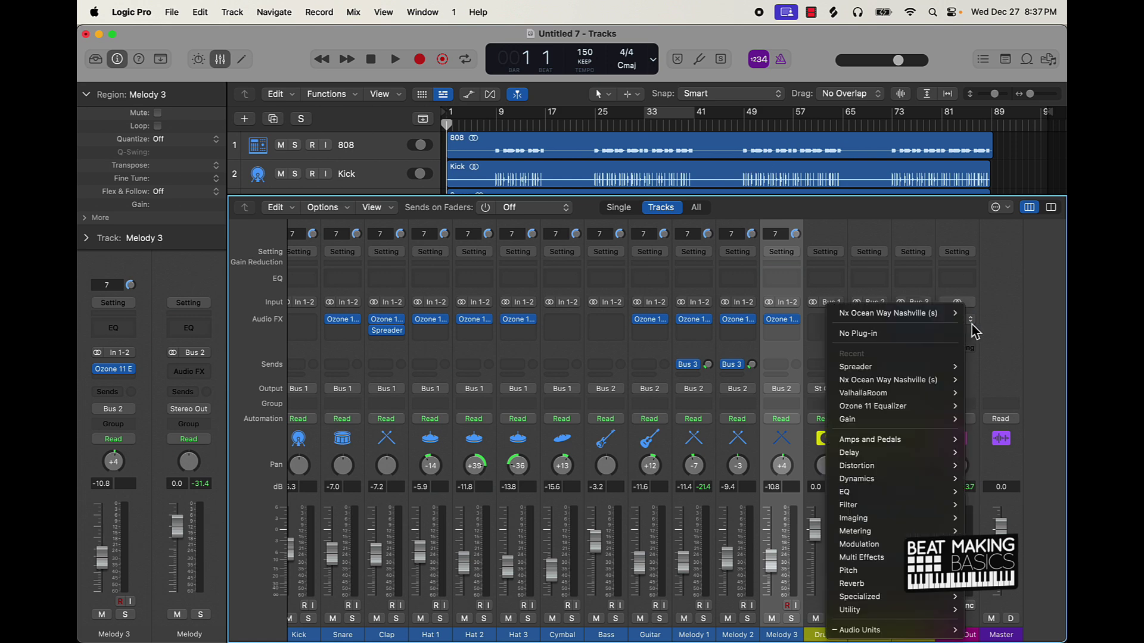
pyautogui.click(915, 335)
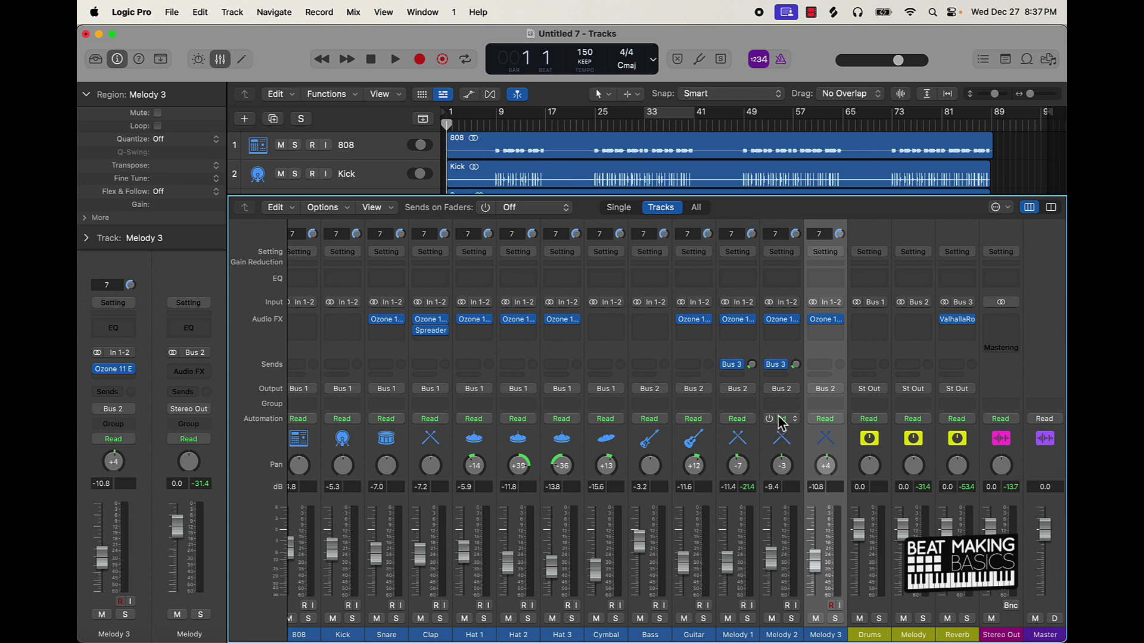
# - Play the mix with the mixer hidden and raise Guitar to -10.0 dB and Hat 1 to -5.5 dB
pyautogui.press('space')
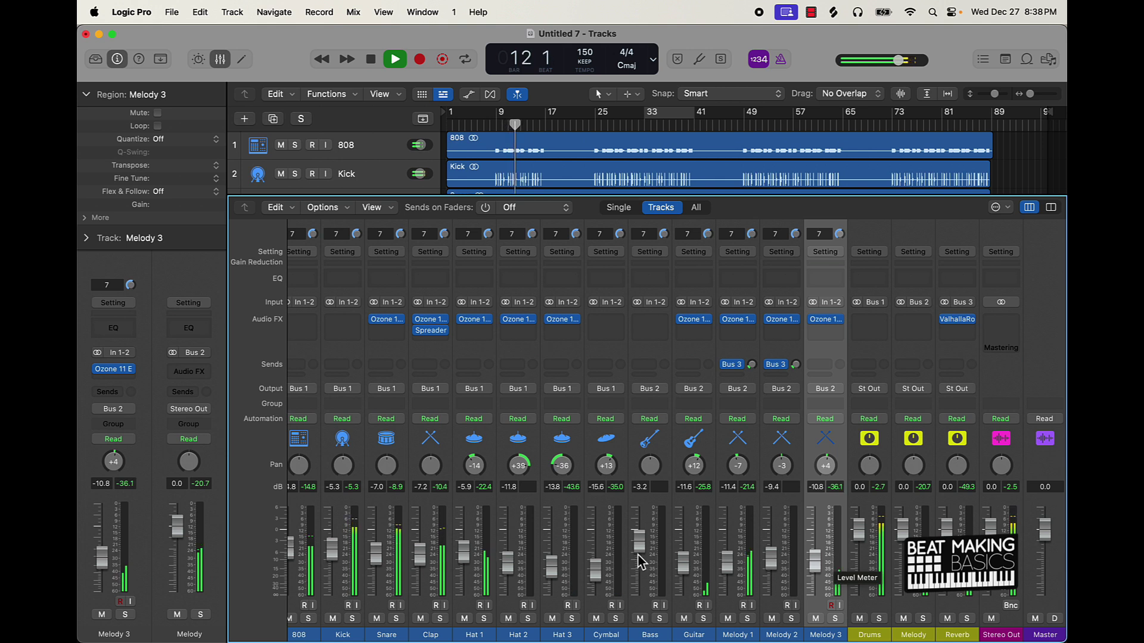
pyautogui.hscroll(-2, 596, 560)
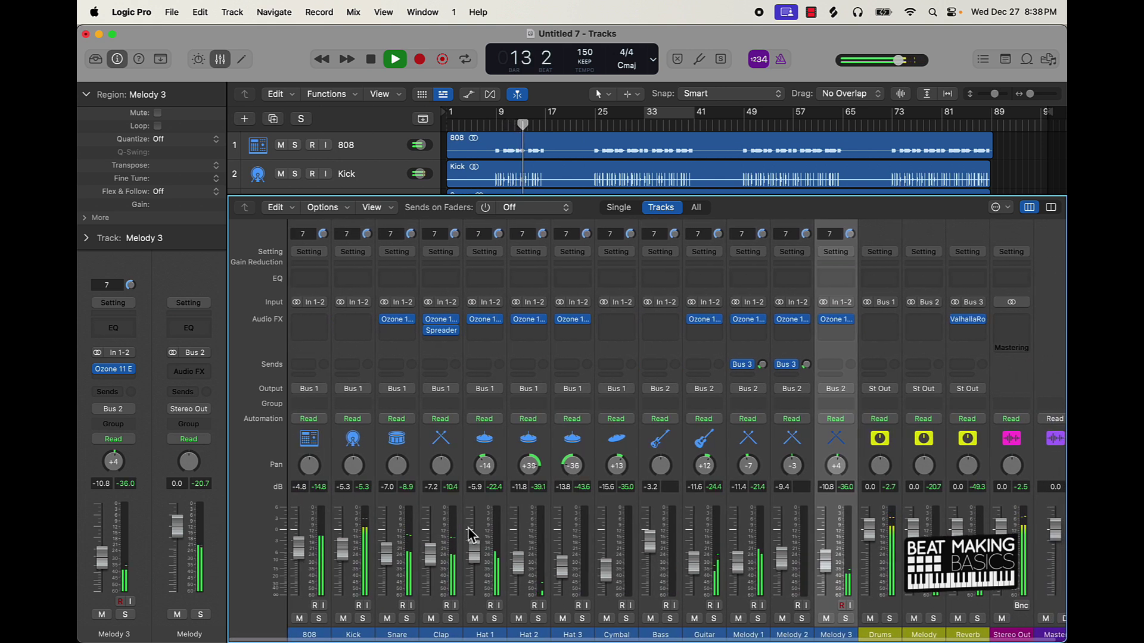
pyautogui.click(220, 58)
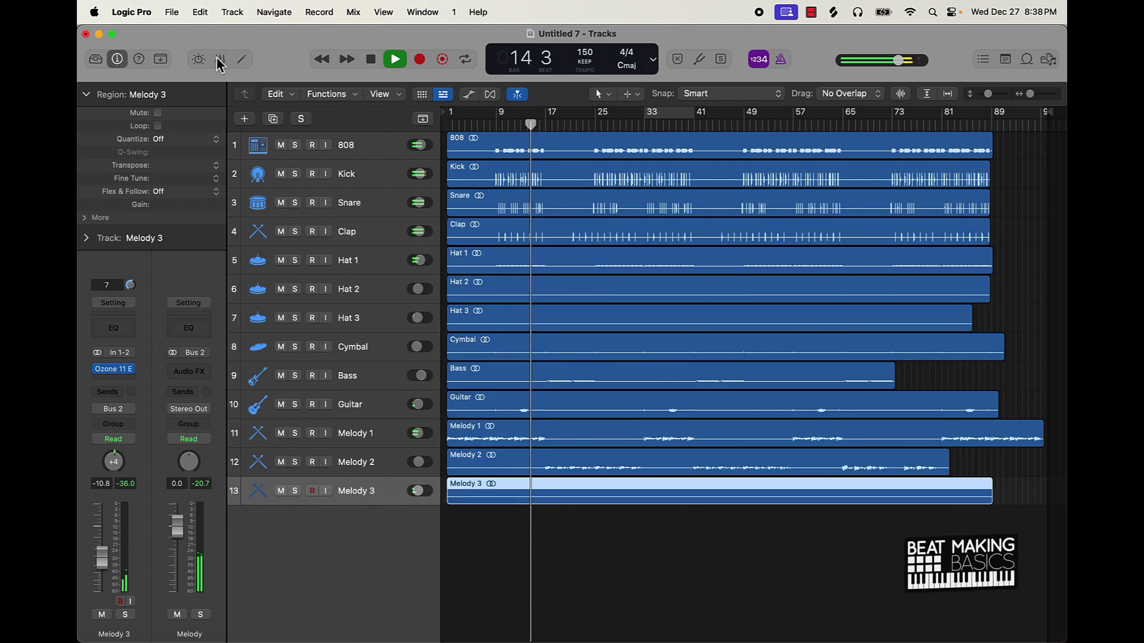
pyautogui.click(501, 546)
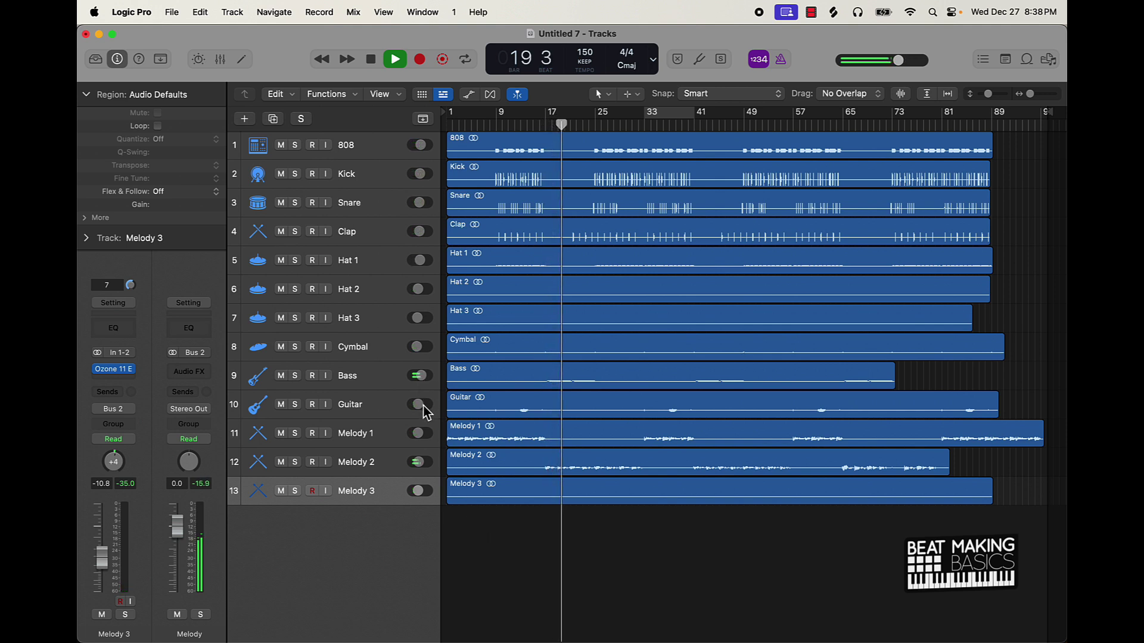
pyautogui.moveTo(425, 409)
pyautogui.moveTo(419, 404); pyautogui.dragTo(419, 403)
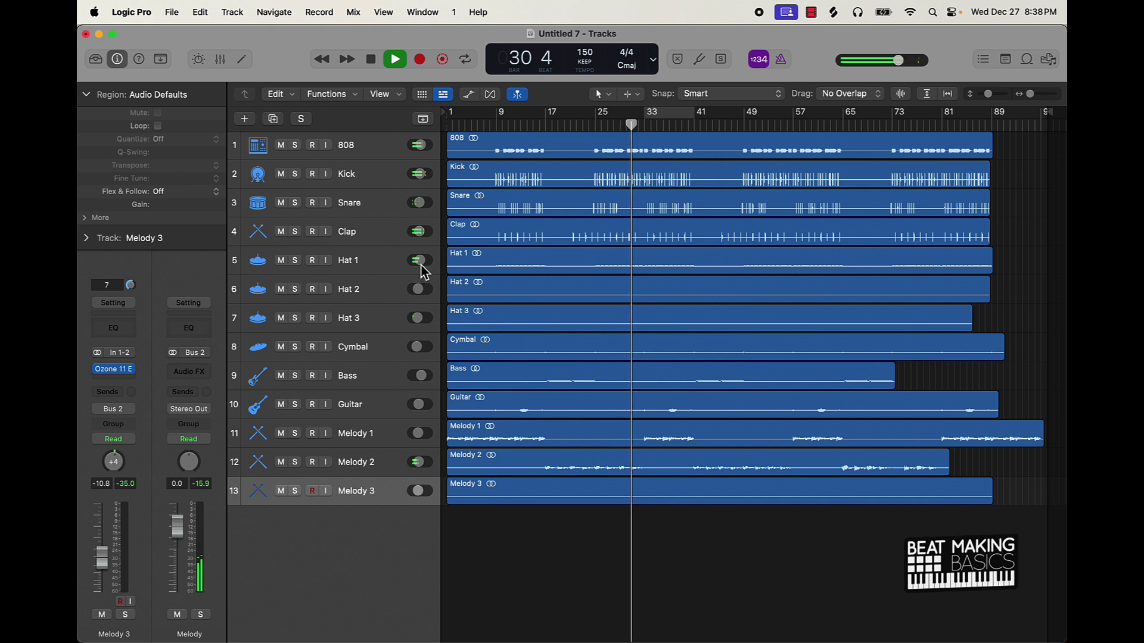
pyautogui.moveTo(419, 263)
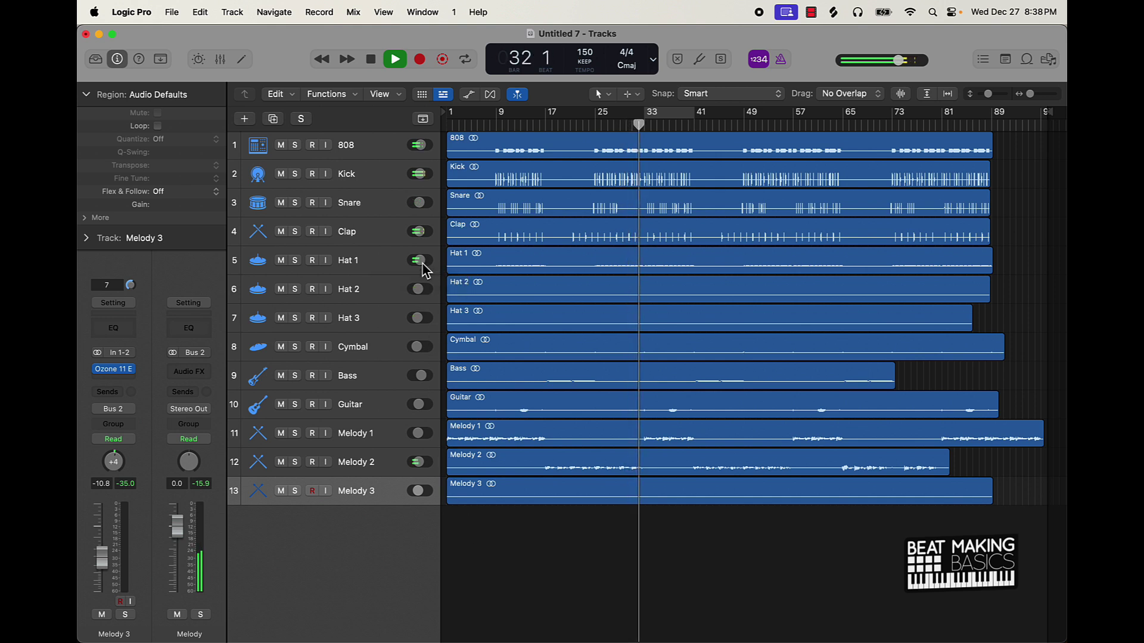
pyautogui.press('space')
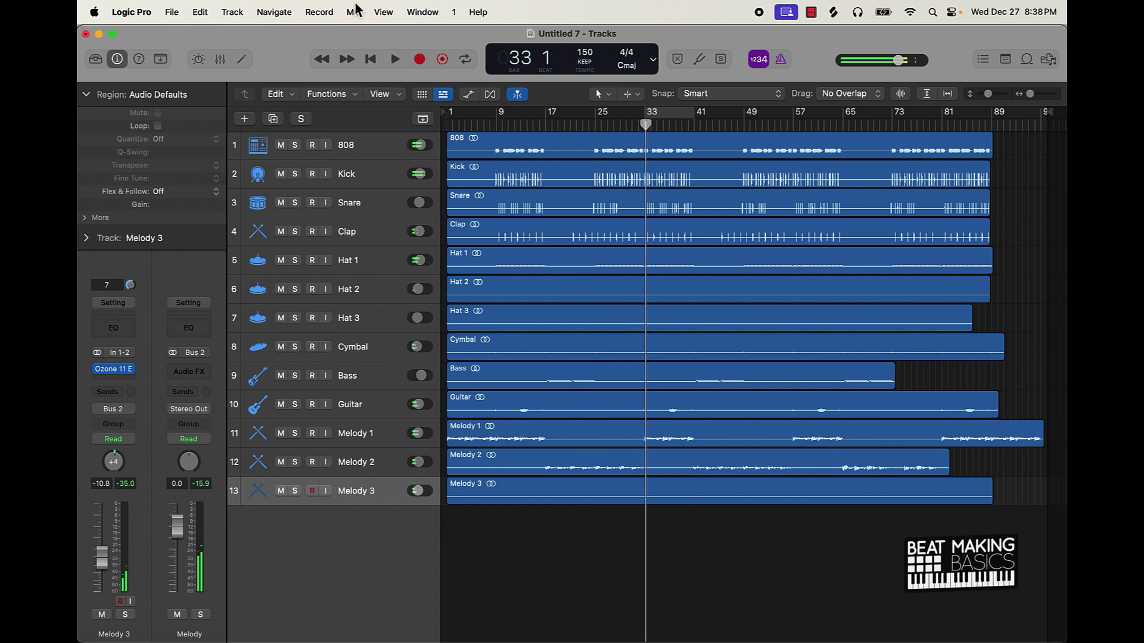
# - Lower the Drums, Melody and Reverb buses together to -3.2 dB, and set the 808 level to -5.9 dB during playback
pyautogui.click(223, 62)
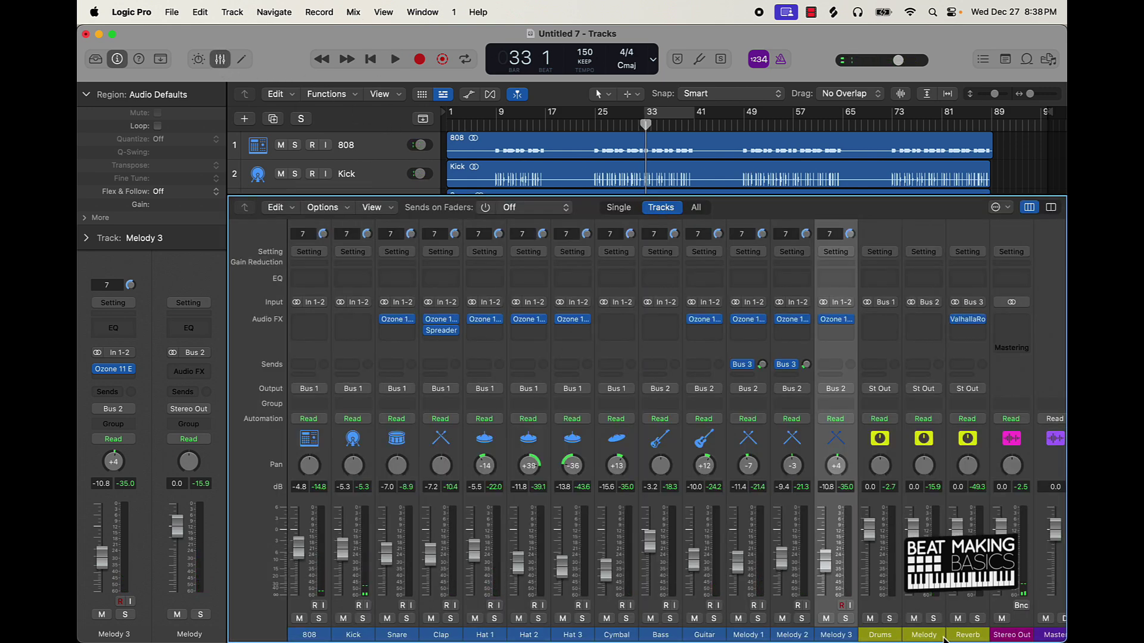
pyautogui.moveTo(882, 617); pyautogui.dragTo(961, 617)
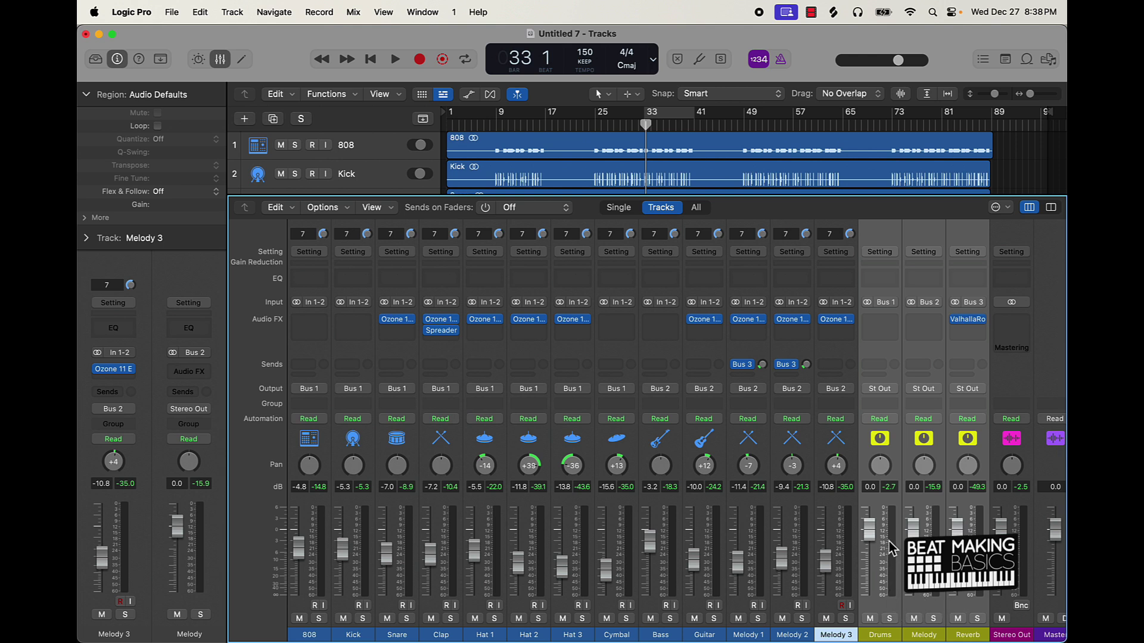
pyautogui.moveTo(870, 529); pyautogui.dragTo(869, 540)
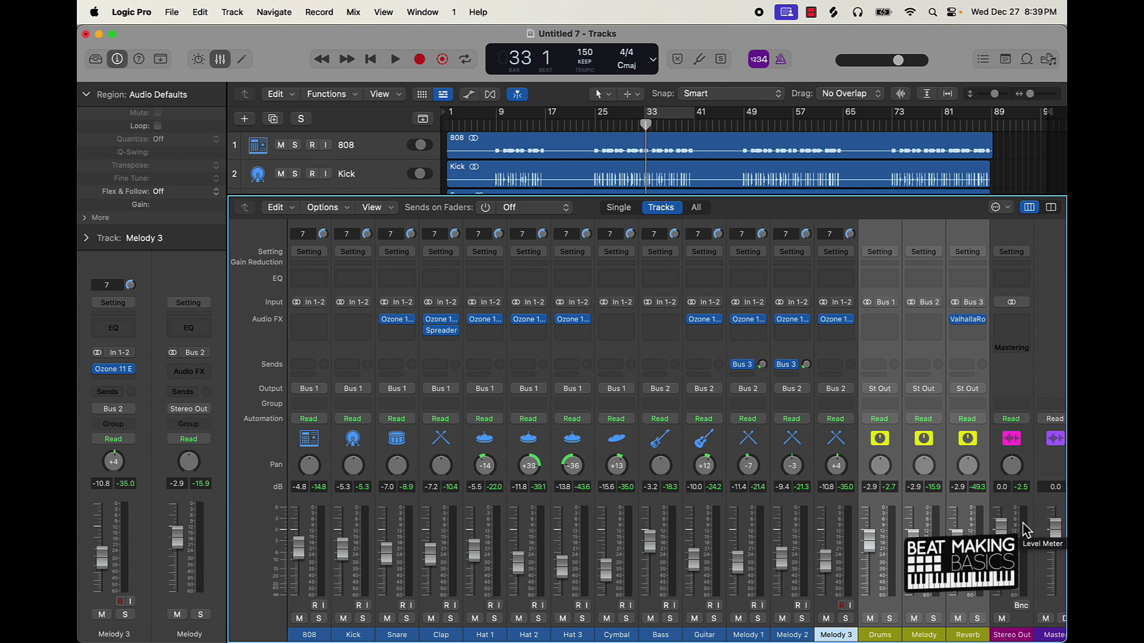
pyautogui.press('space')
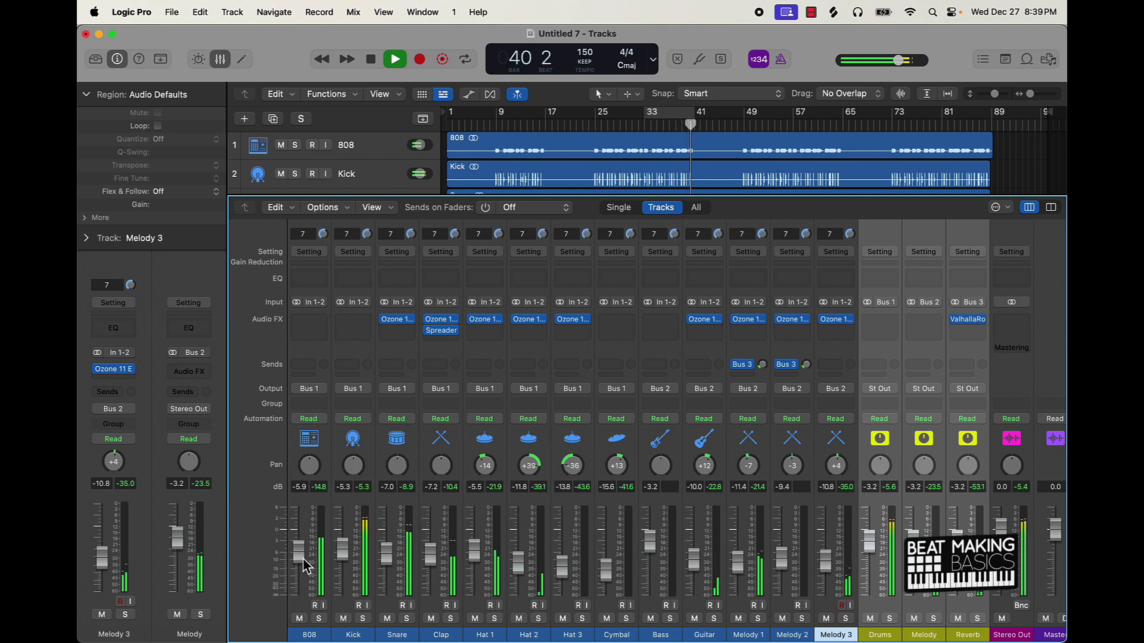
# - Insert Ozone 11 Equalizer on the 808 channel and enable cycle playback for bars 33 to 41
pyautogui.click(319, 325)
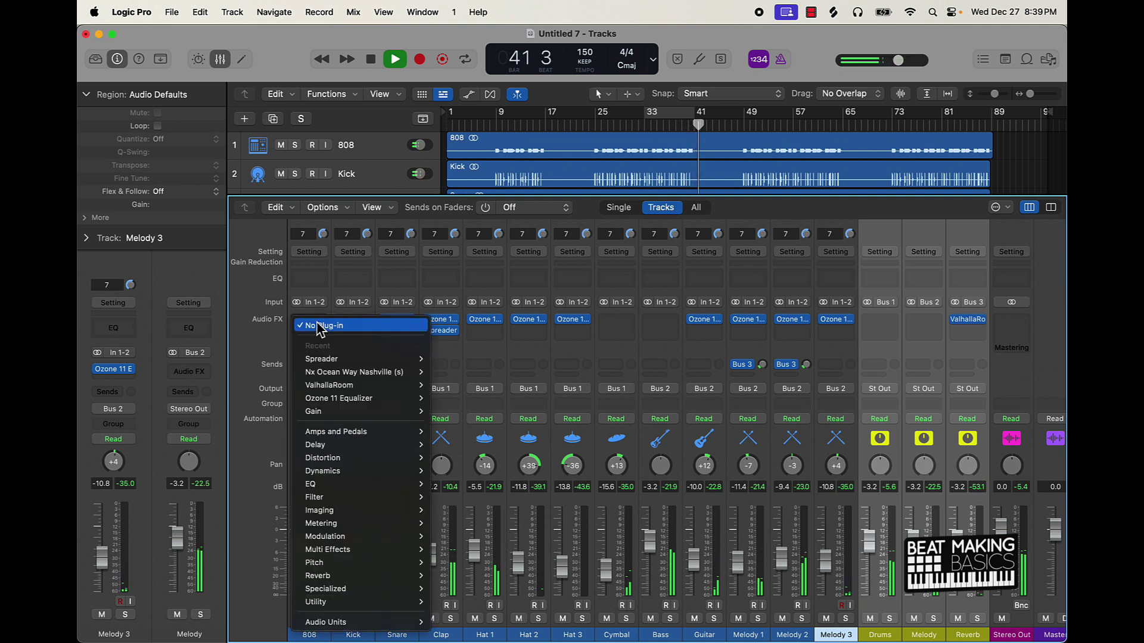
pyautogui.click(355, 404)
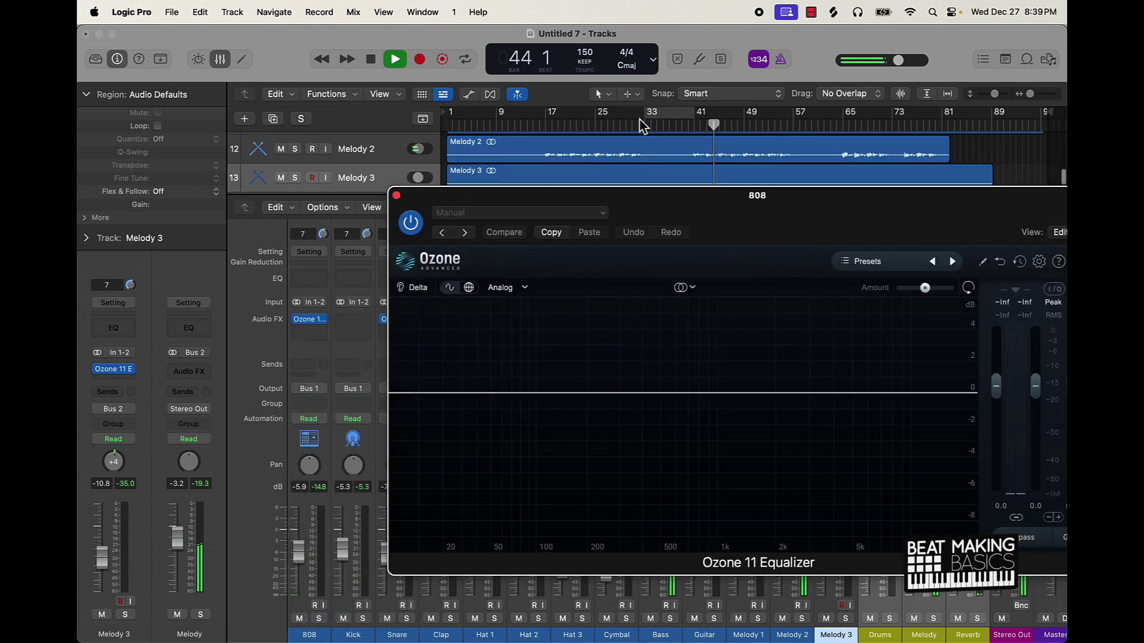
pyautogui.click(667, 113)
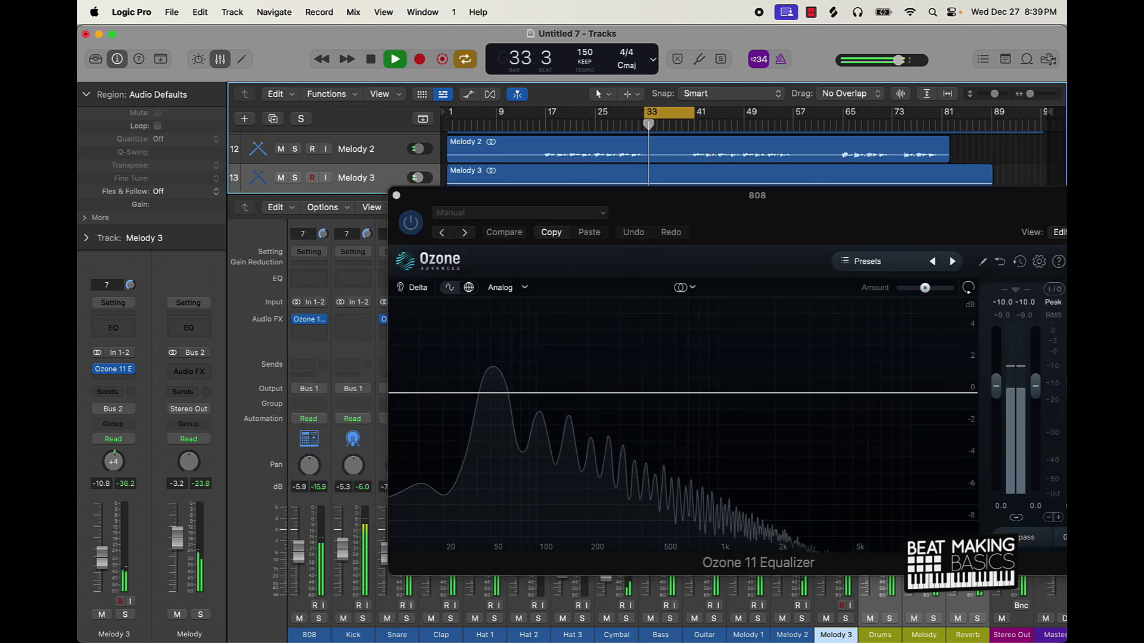
# - Add a Flat Low-Pass filter to the 808 equalizer with its cutoff at about 3666 Hz
pyautogui.click(779, 394)
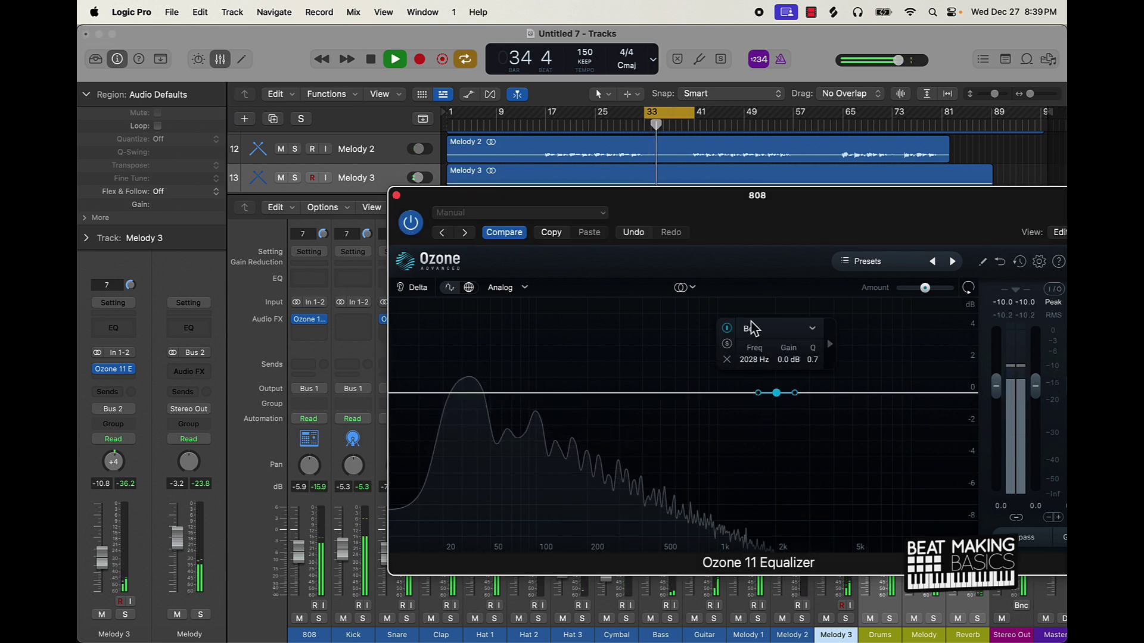
pyautogui.click(754, 328)
pyautogui.moveTo(779, 405)
pyautogui.click(858, 404)
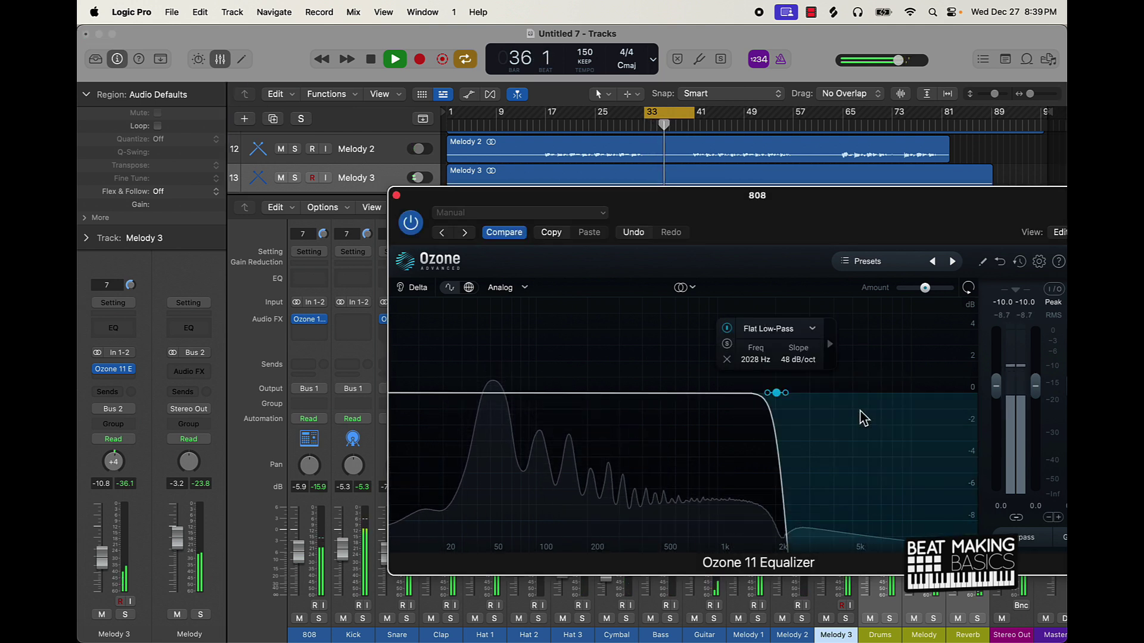
pyautogui.moveTo(785, 396); pyautogui.dragTo(828, 398)
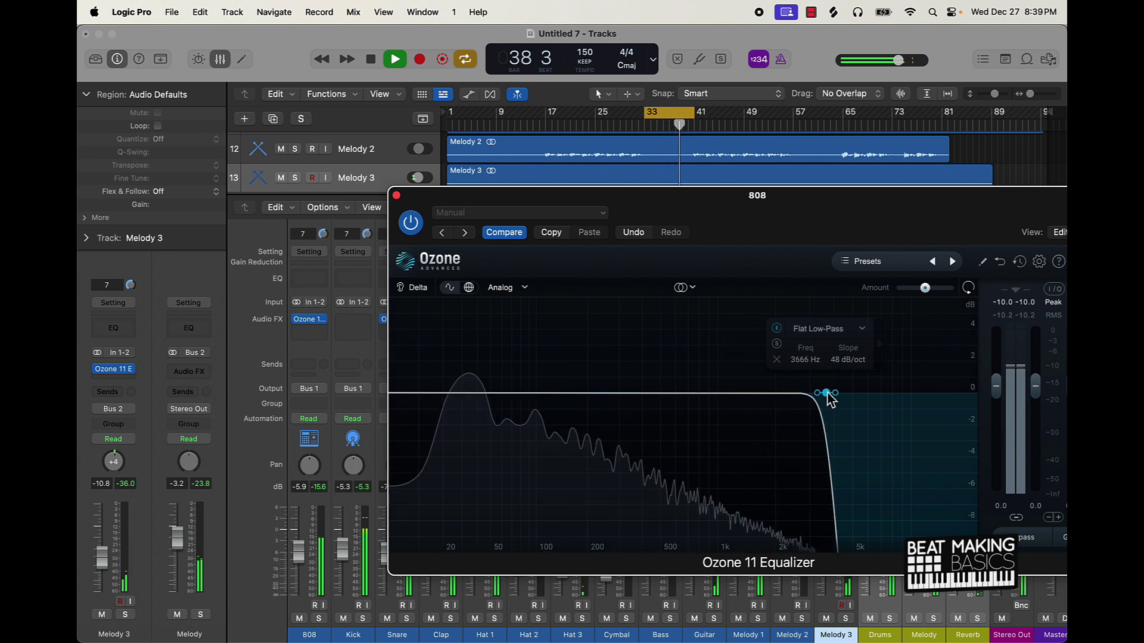
# - Move the 808 equalizer's Flat Low-Pass cutoff to about 12387 Hz with a 48 dB/oct slope
pyautogui.moveTo(816, 393)
pyautogui.mouseDown()
pyautogui.moveTo(796, 394)
pyautogui.moveTo(812, 393)
pyautogui.mouseUp()
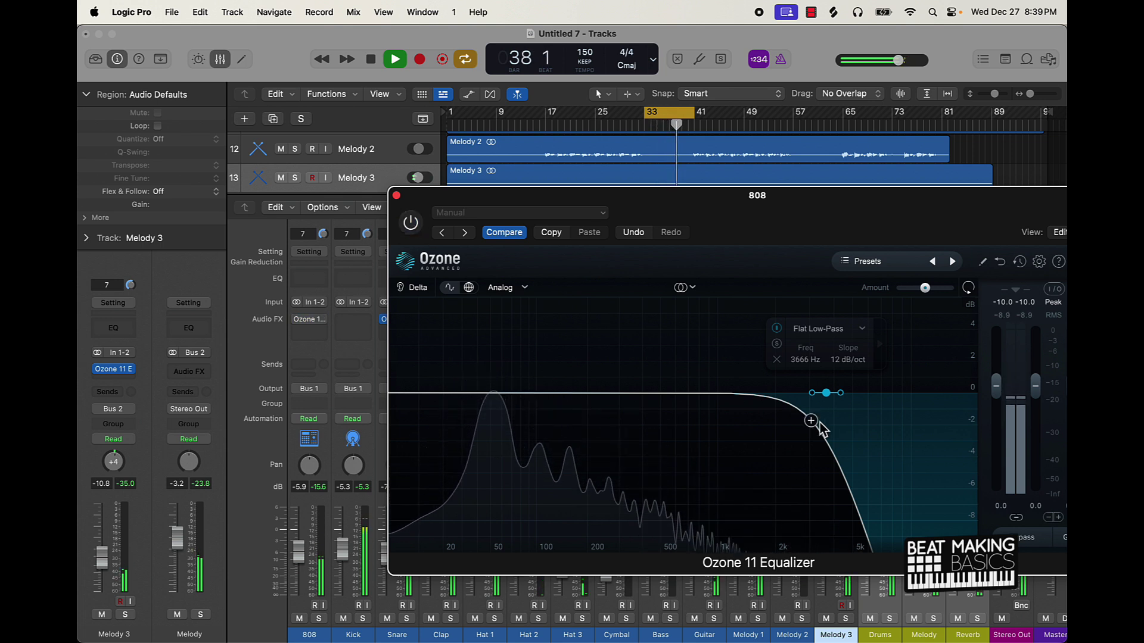
pyautogui.moveTo(829, 394); pyautogui.dragTo(919, 395)
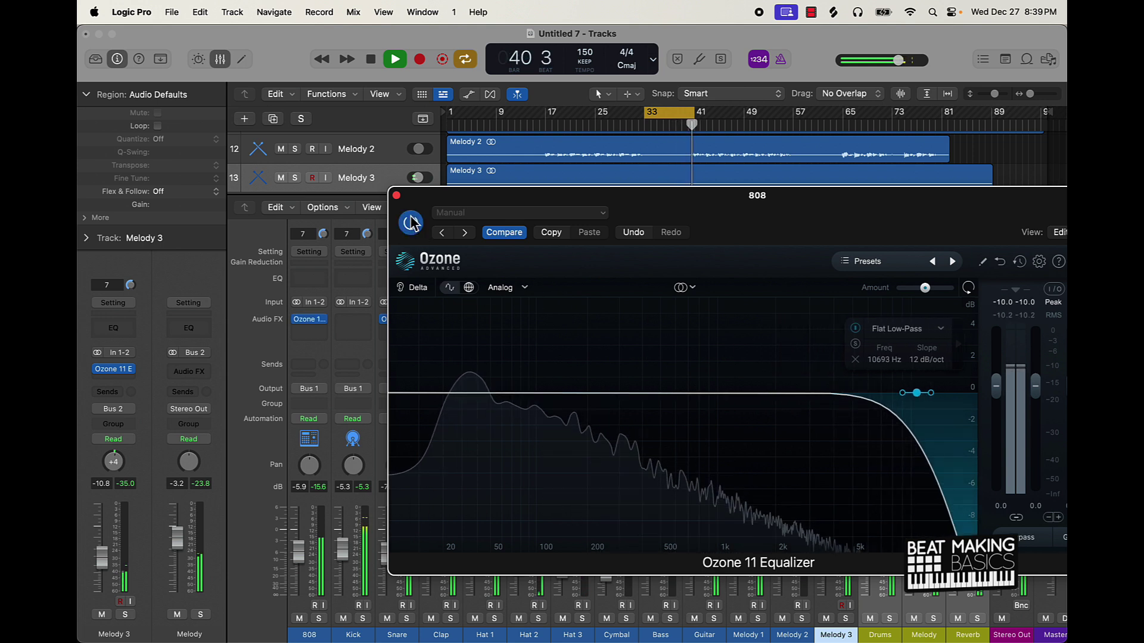
pyautogui.moveTo(932, 394)
pyautogui.mouseDown()
pyautogui.moveTo(943, 395)
pyautogui.moveTo(930, 395)
pyautogui.mouseUp()
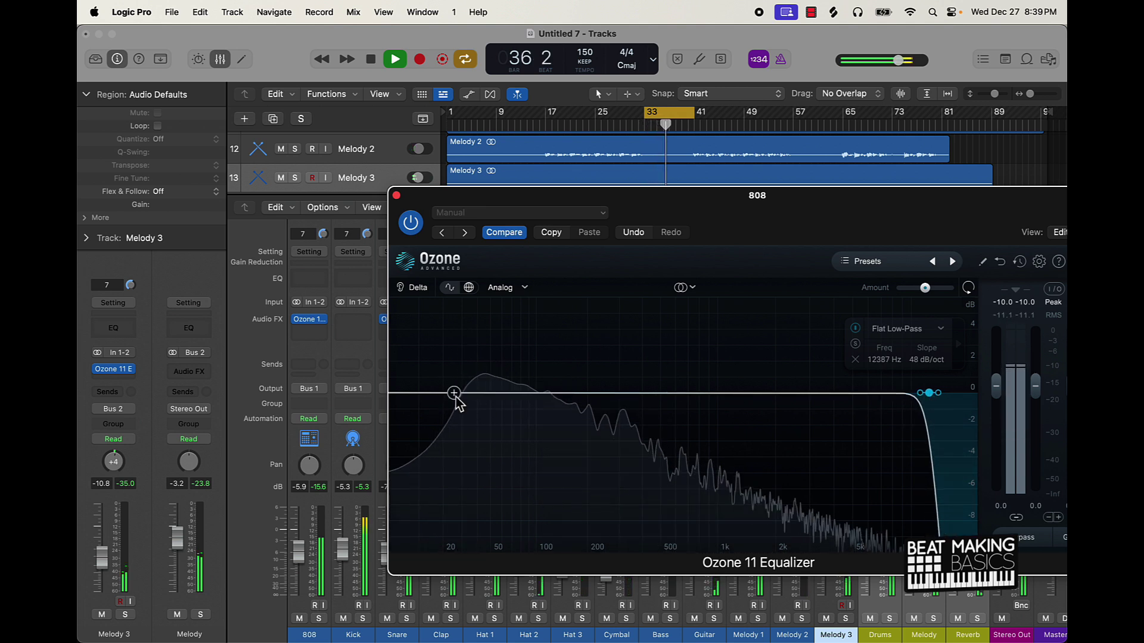
# - Add a Flat High-Pass filter with its cutoff near 20 Hz to the 808 equalizer and raise the low-pass cutoff to 20000 Hz
pyautogui.doubleClick(454, 394)
pyautogui.click(459, 331)
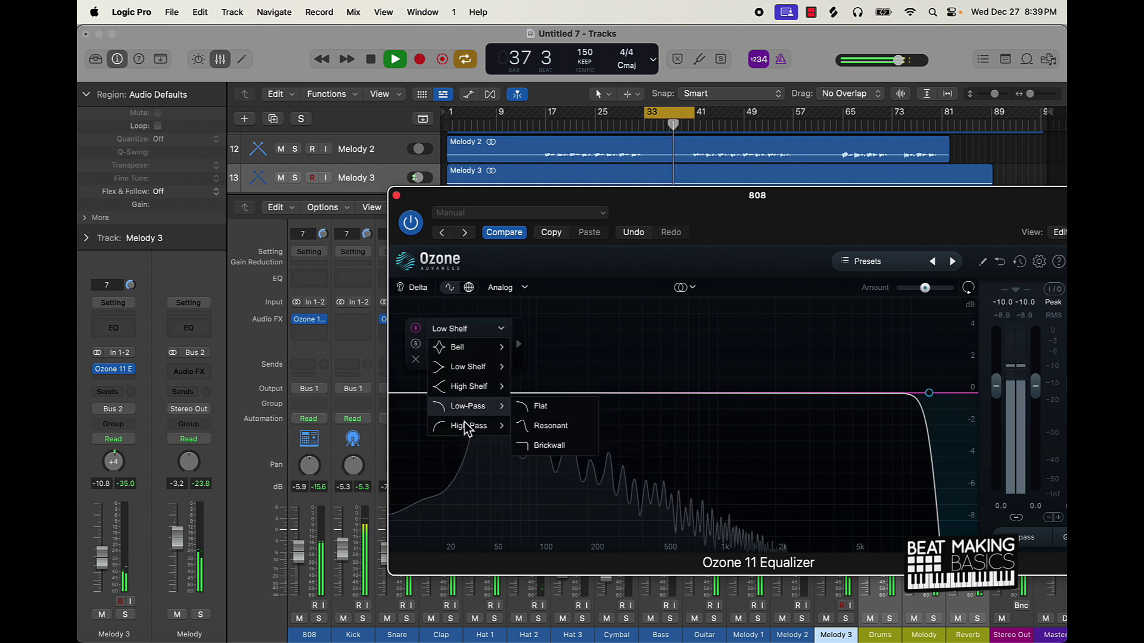
pyautogui.click(539, 427)
pyautogui.moveTo(483, 395); pyautogui.dragTo(447, 395)
pyautogui.moveTo(938, 403); pyautogui.dragTo(1007, 396)
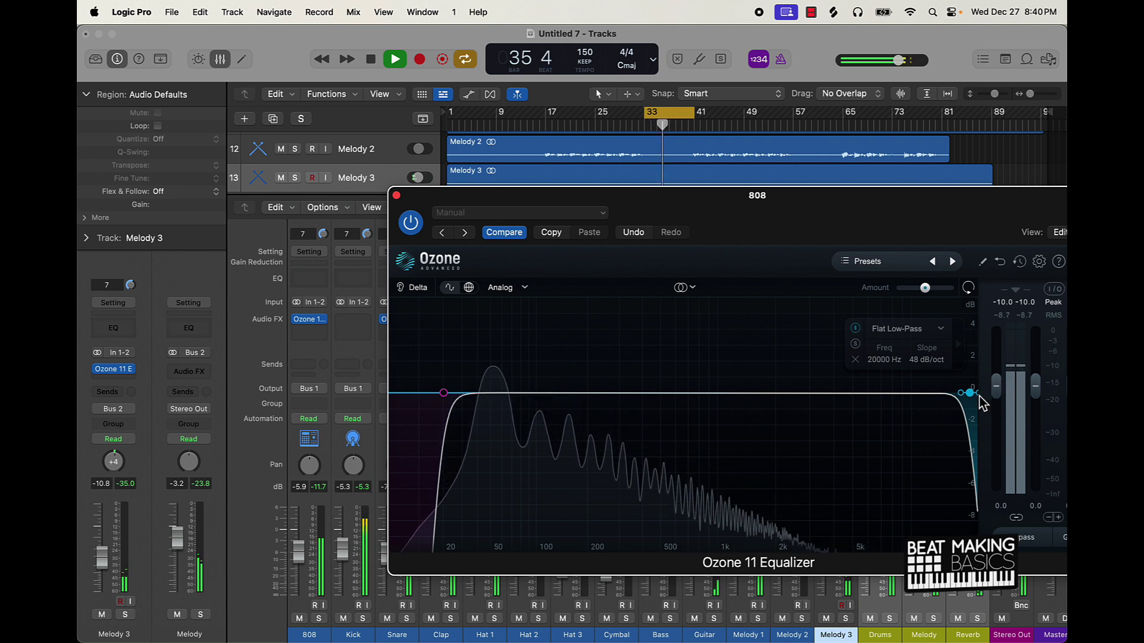
# - With the 808 temporarily soloed during playback, fine-tune its high-pass to 20 Hz and its low-pass to about 12570 Hz, and close the equalizer
pyautogui.click(319, 619)
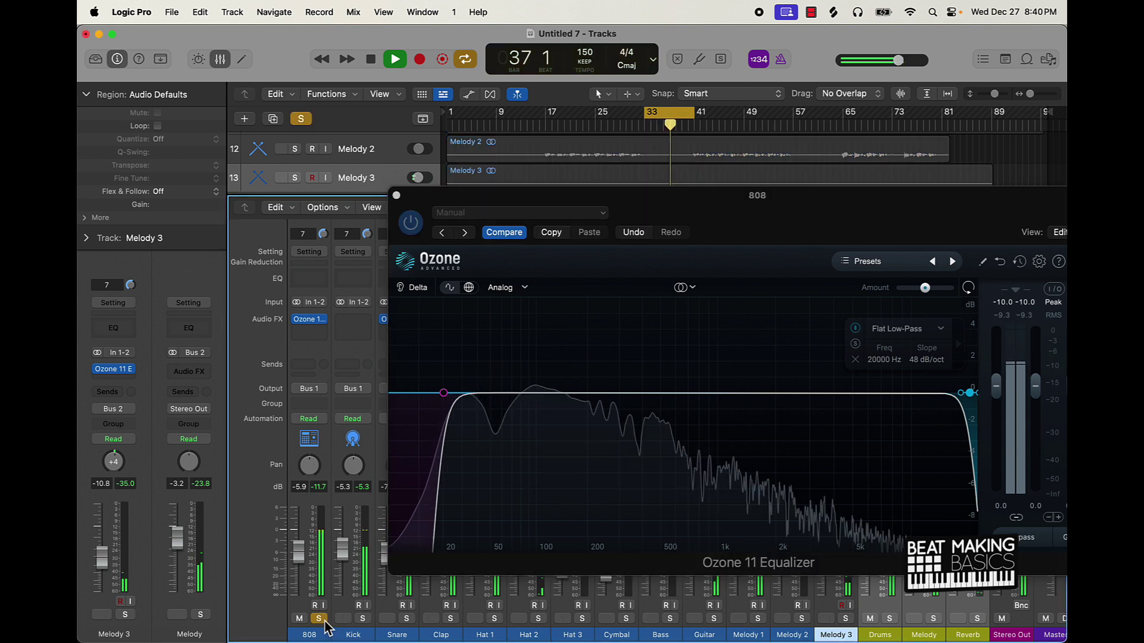
pyautogui.moveTo(449, 402)
pyautogui.mouseDown()
pyautogui.moveTo(557, 403)
pyautogui.moveTo(444, 412)
pyautogui.mouseUp()
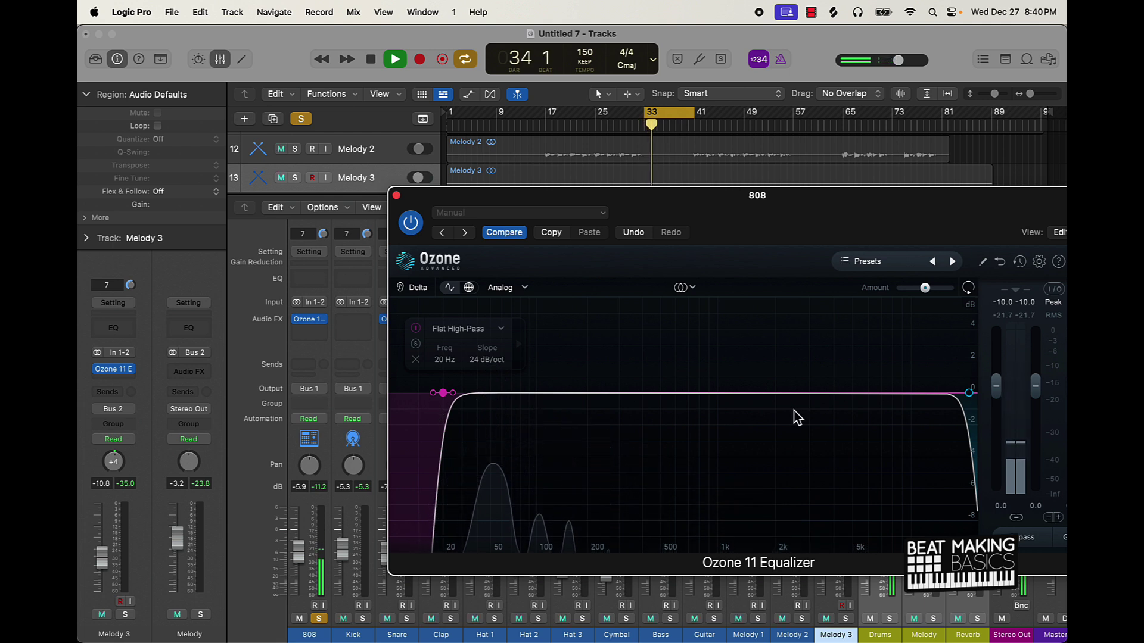
pyautogui.moveTo(969, 393); pyautogui.dragTo(934, 415)
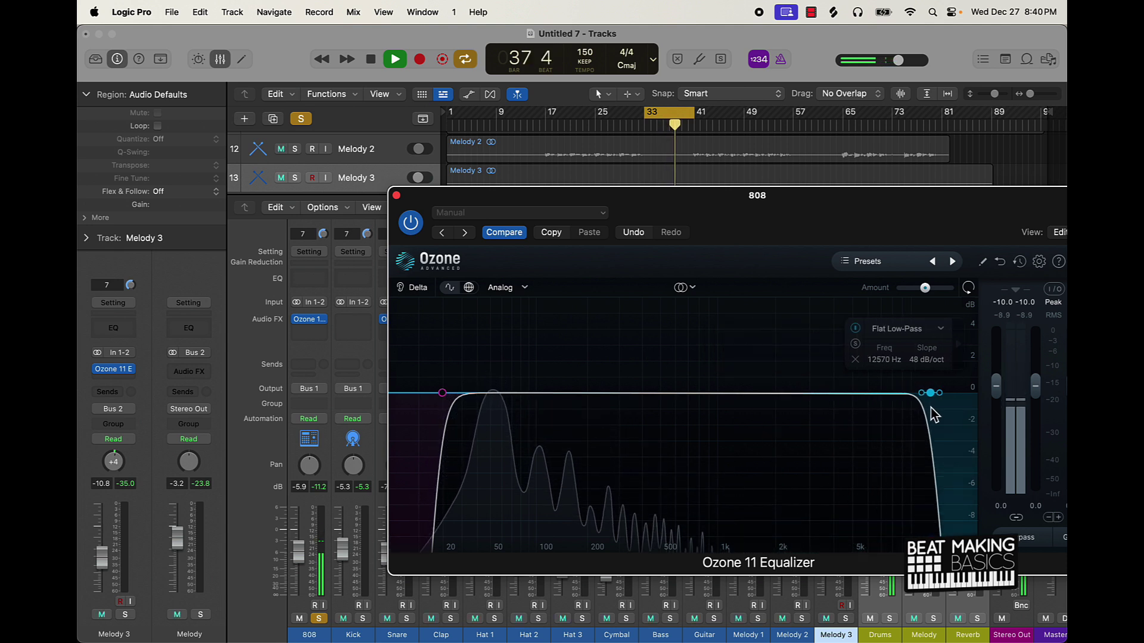
pyautogui.press('space')
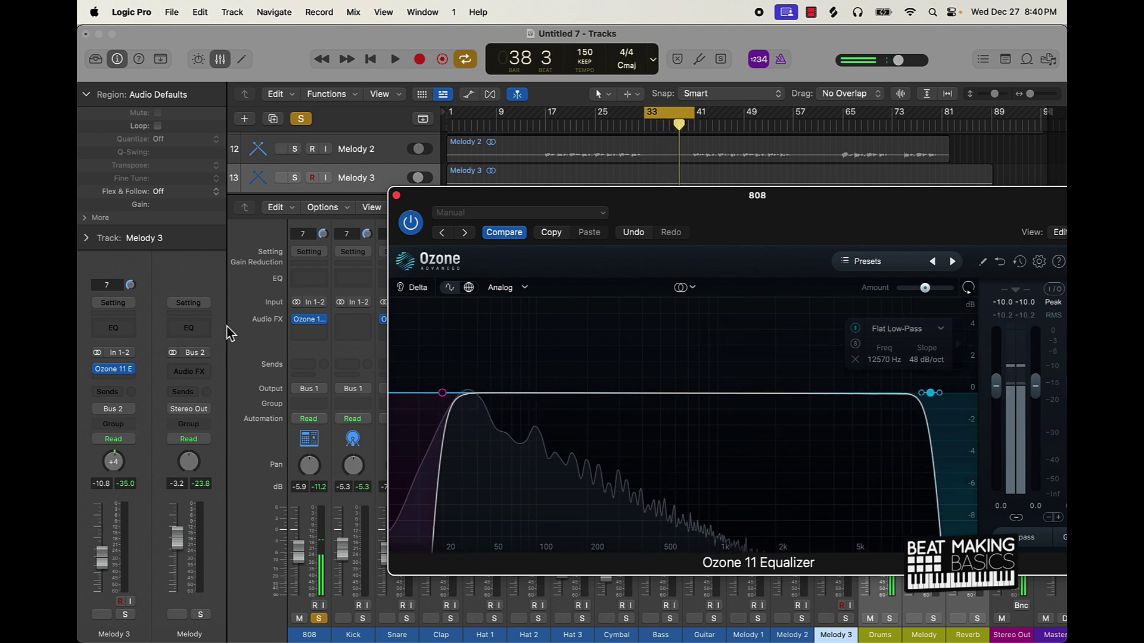
pyautogui.click(319, 619)
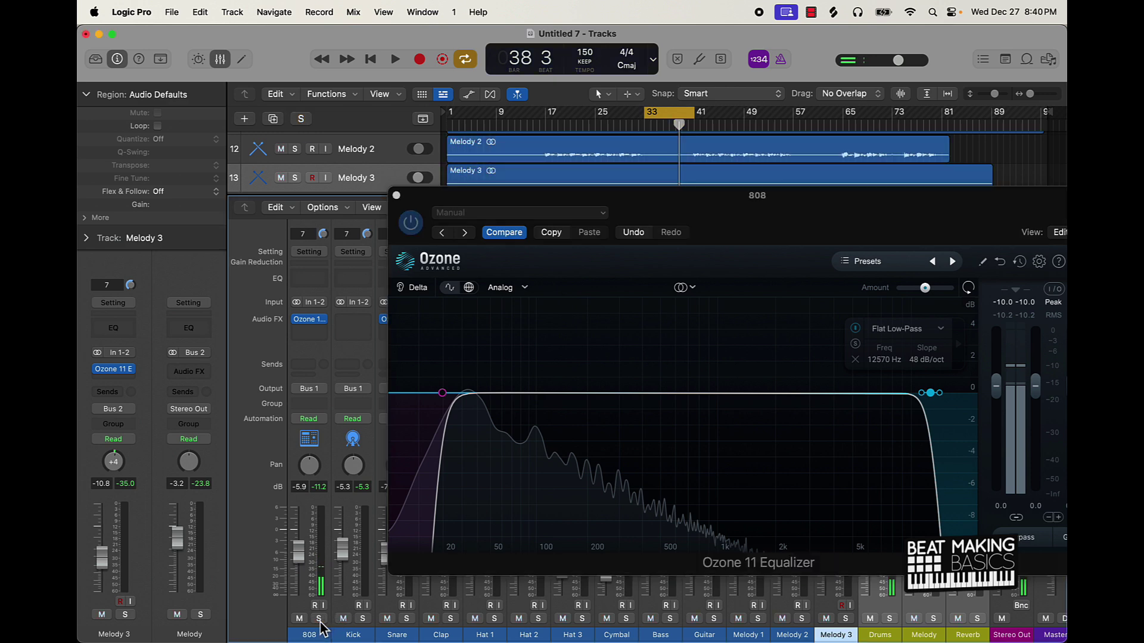
pyautogui.click(397, 195)
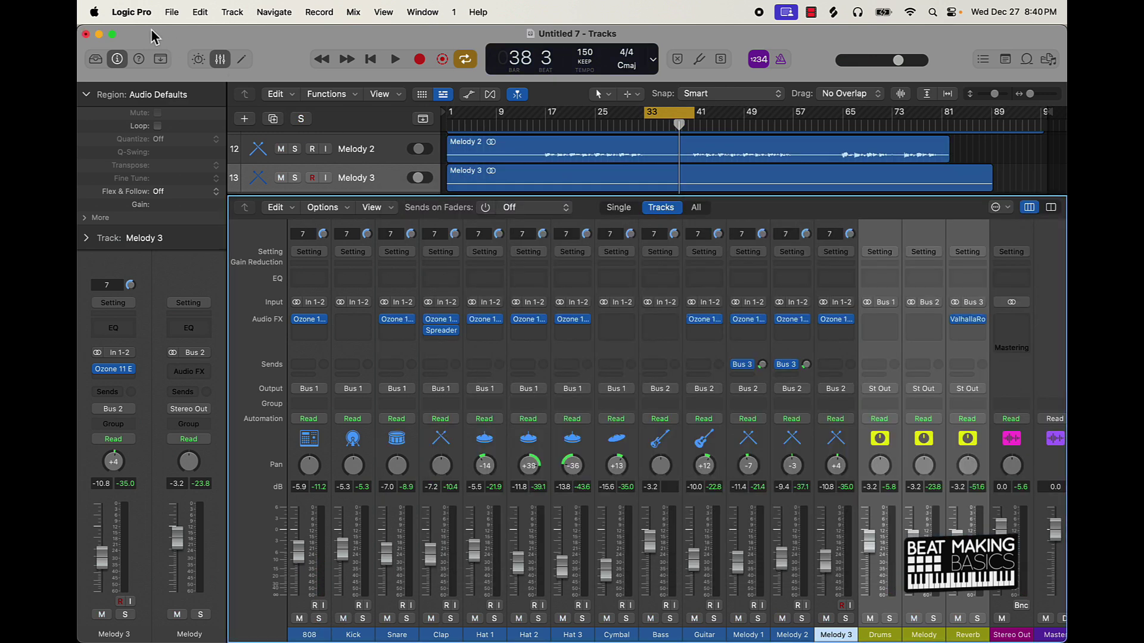
# - Turn off cycle playback for bars 33 to 41 with the mixer temporarily hidden
pyautogui.click(220, 60)
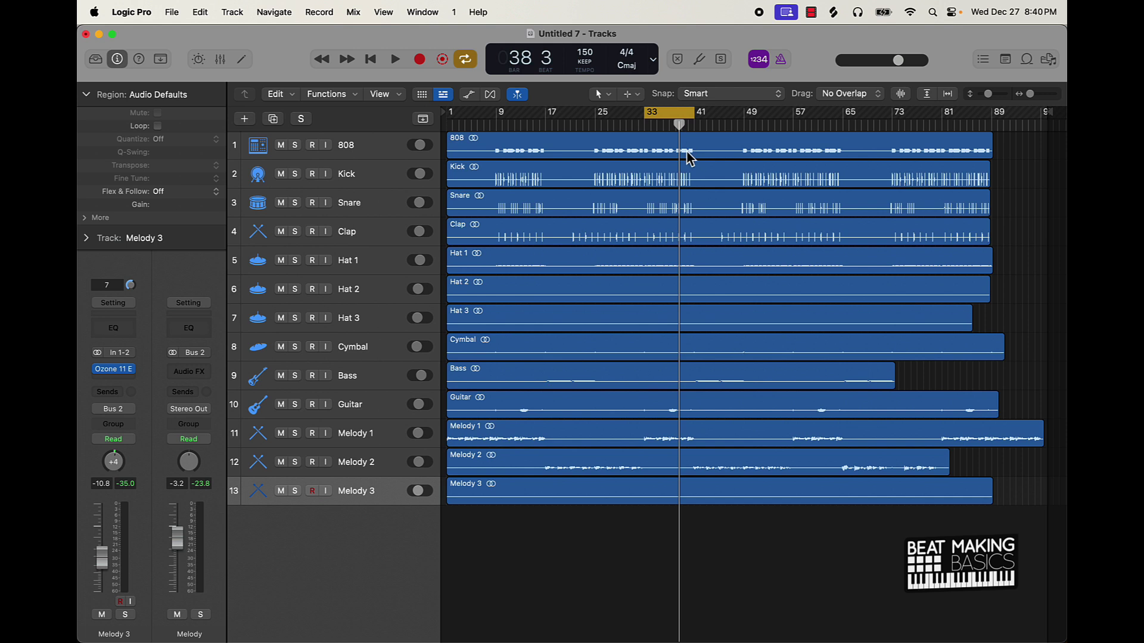
pyautogui.click(668, 118)
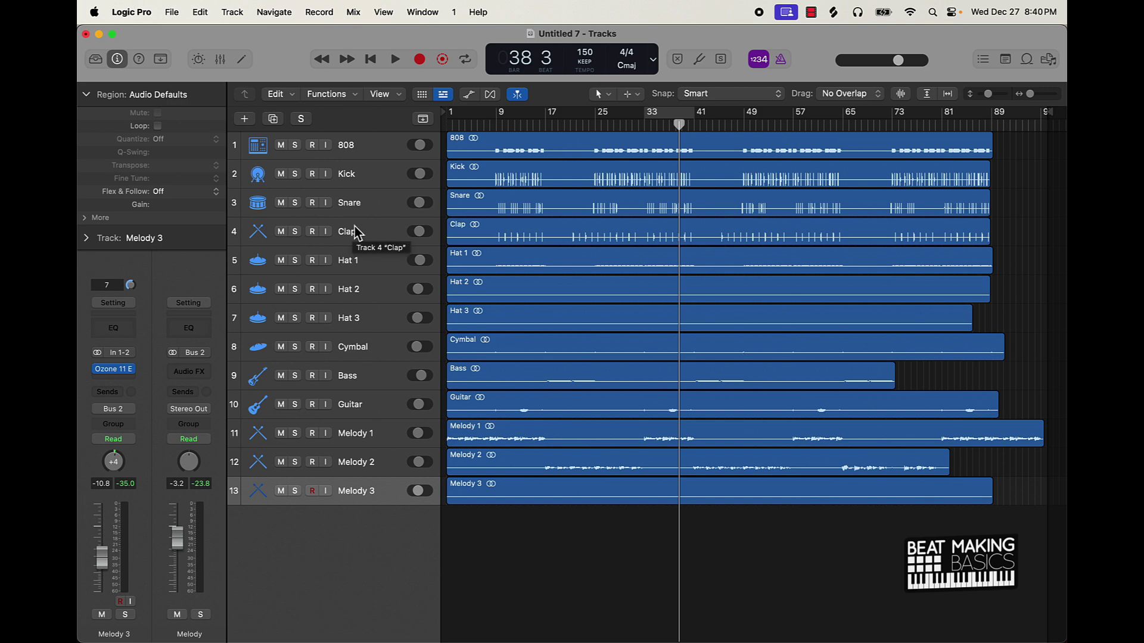
pyautogui.click(220, 59)
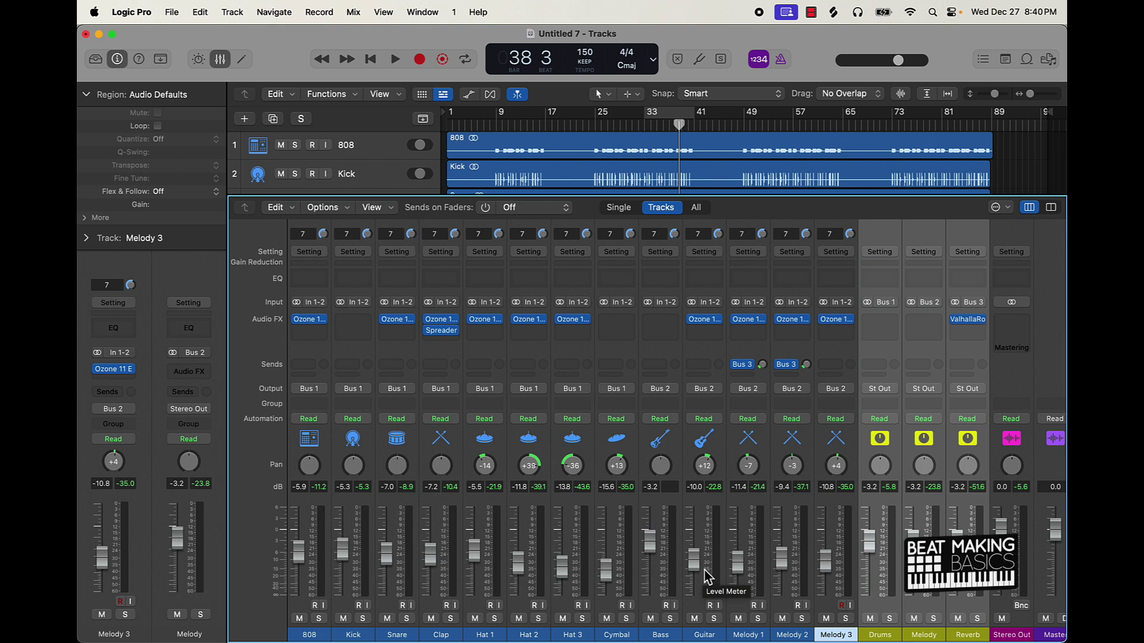
# - Review the Spreader settings on the Clap channel, close the plug-in, and look over the mixer channels
pyautogui.click(442, 335)
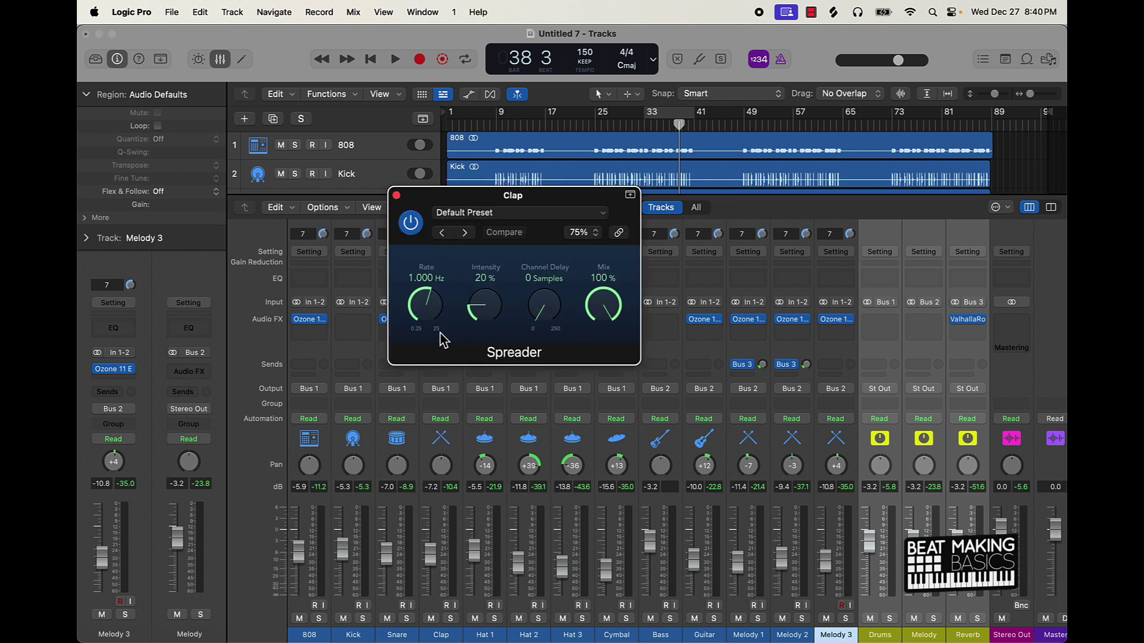
pyautogui.click(396, 195)
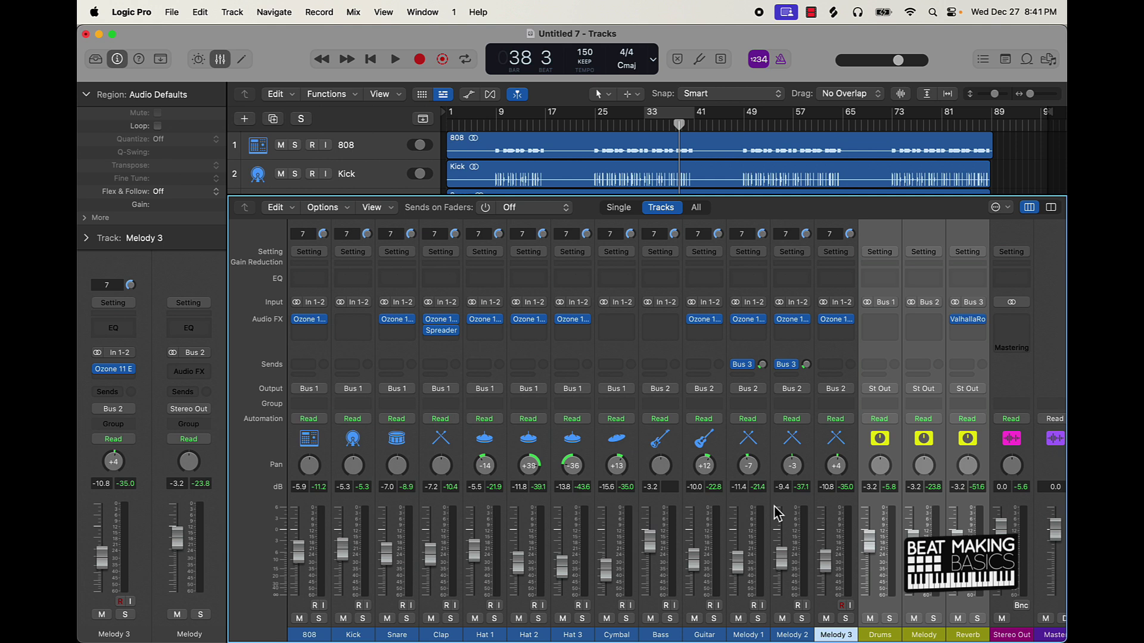
pyautogui.hscroll(2, 543, 453)
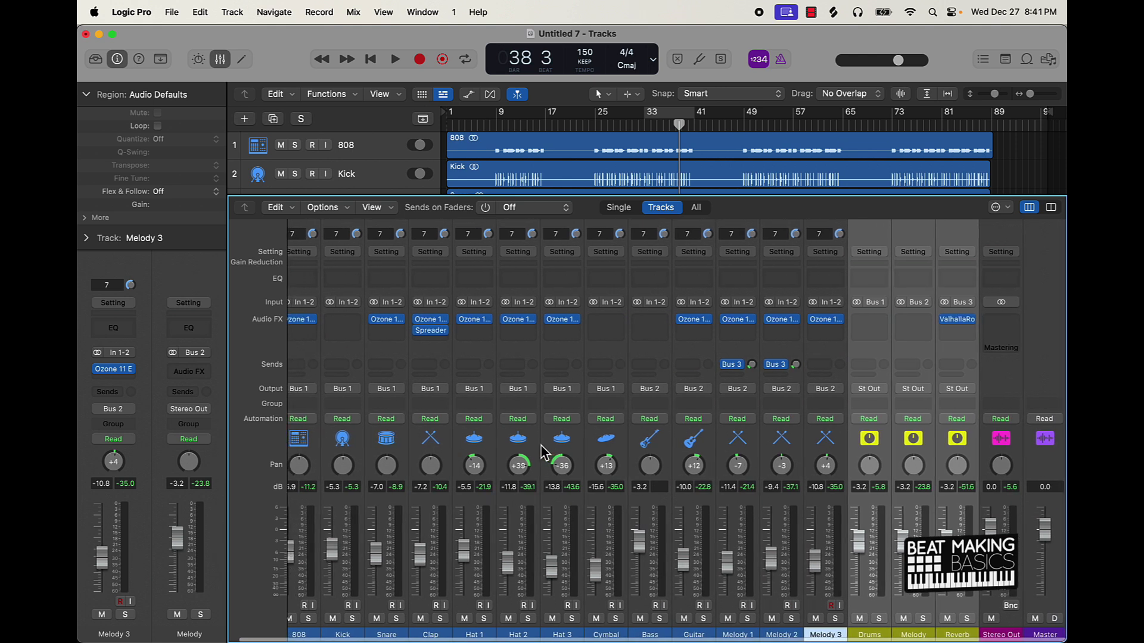